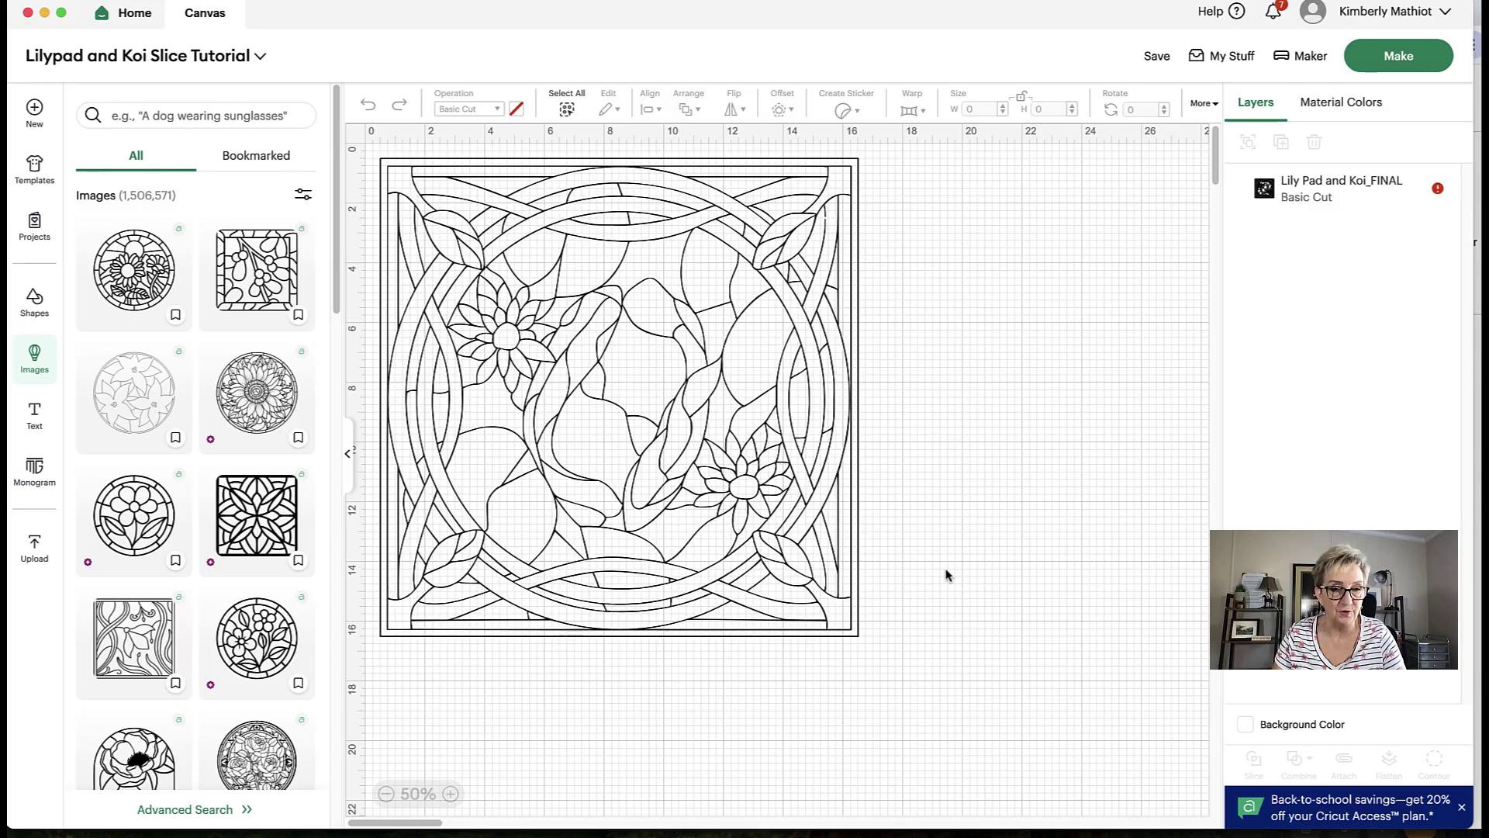
scroll(1008, 504, "up", 6)
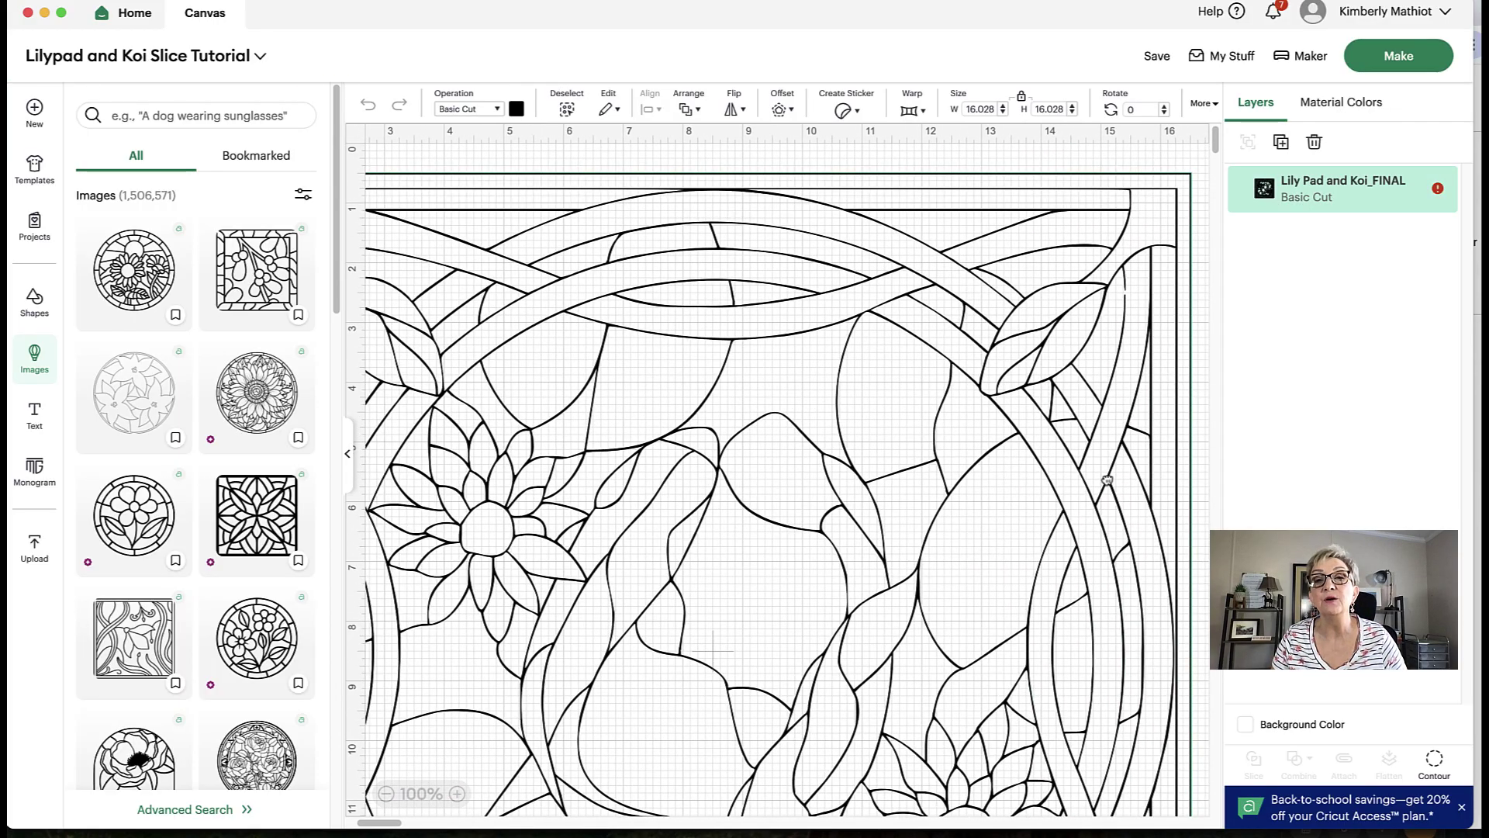
scroll(1108, 480, "left", 2)
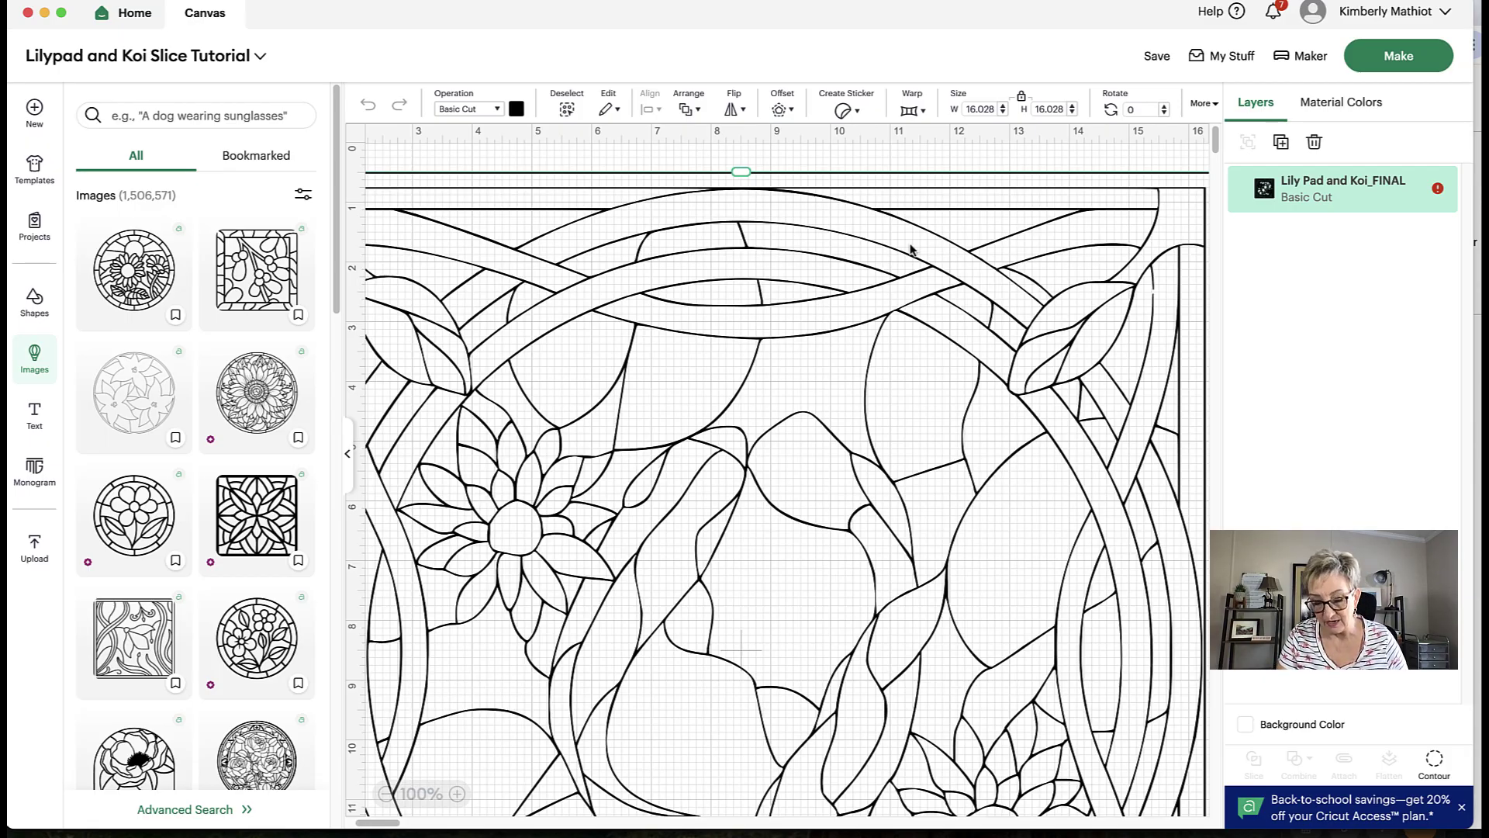
key("super+minus")
key("super+minus")
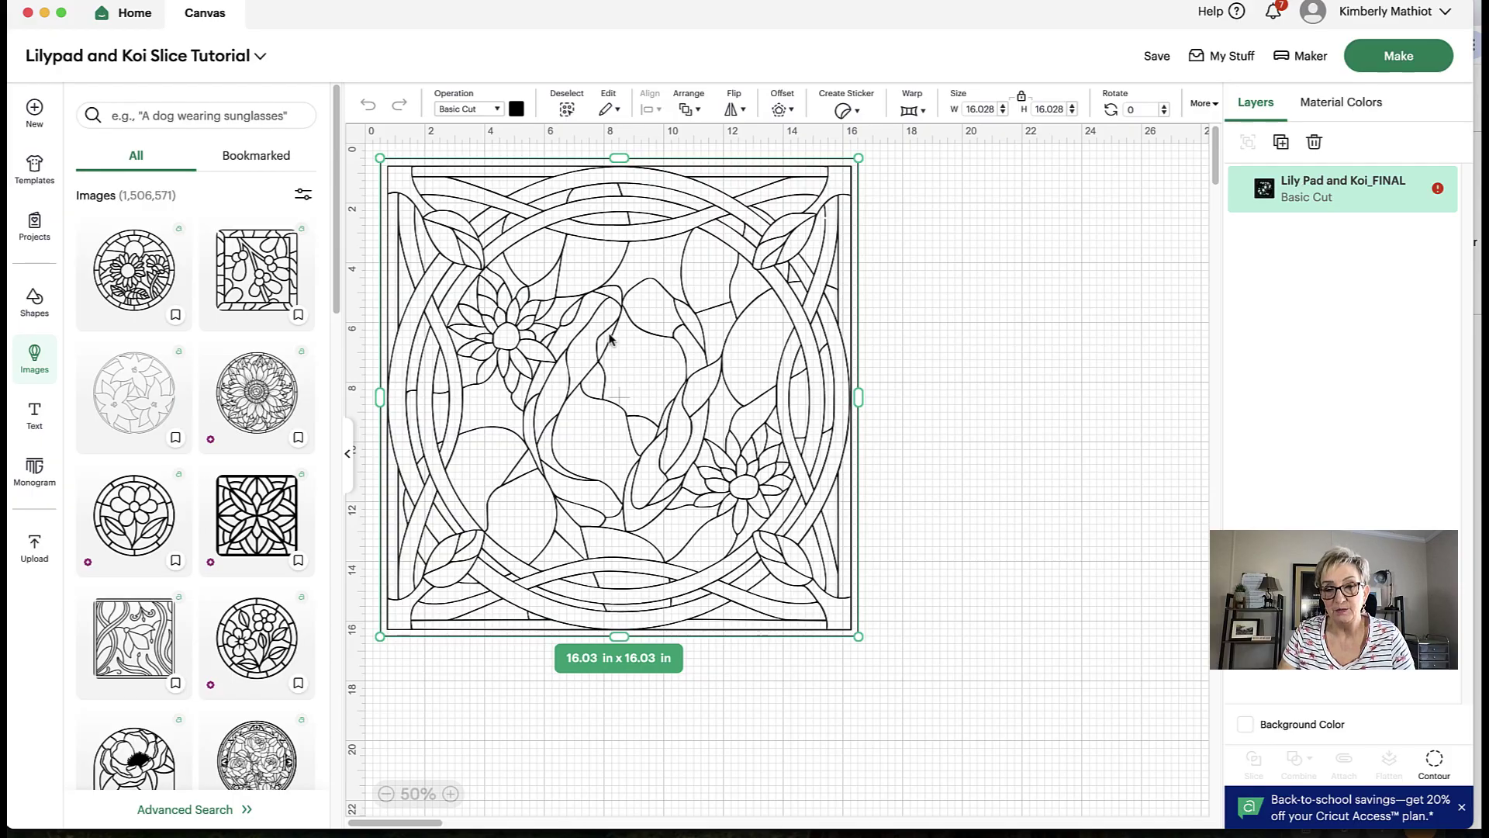
Step: Duplicate the Lily Pad and Koi_FINAL layer twice to have three copies of the design
right_click(1308, 203)
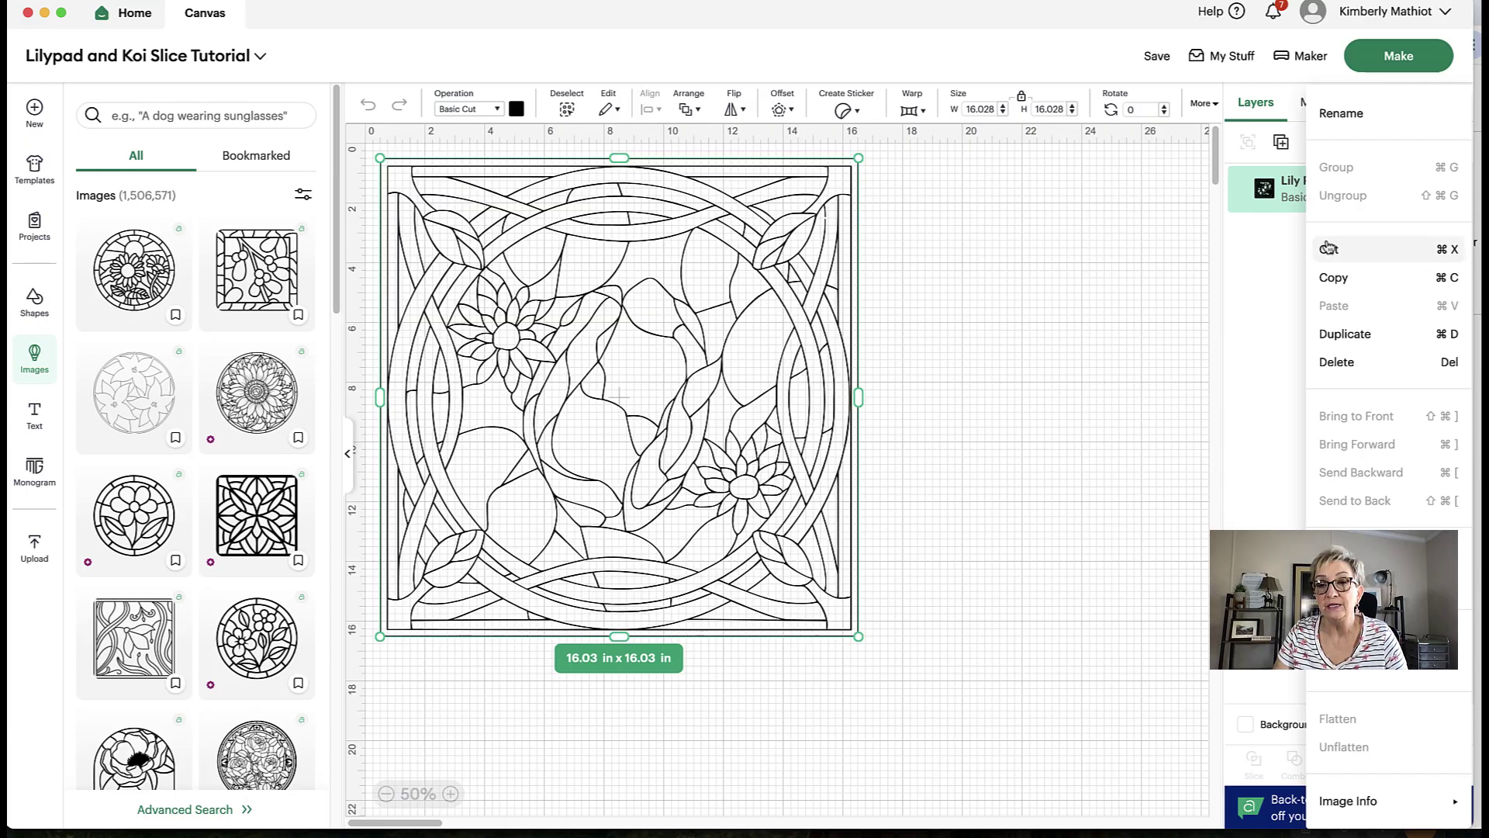
left_click(1332, 333)
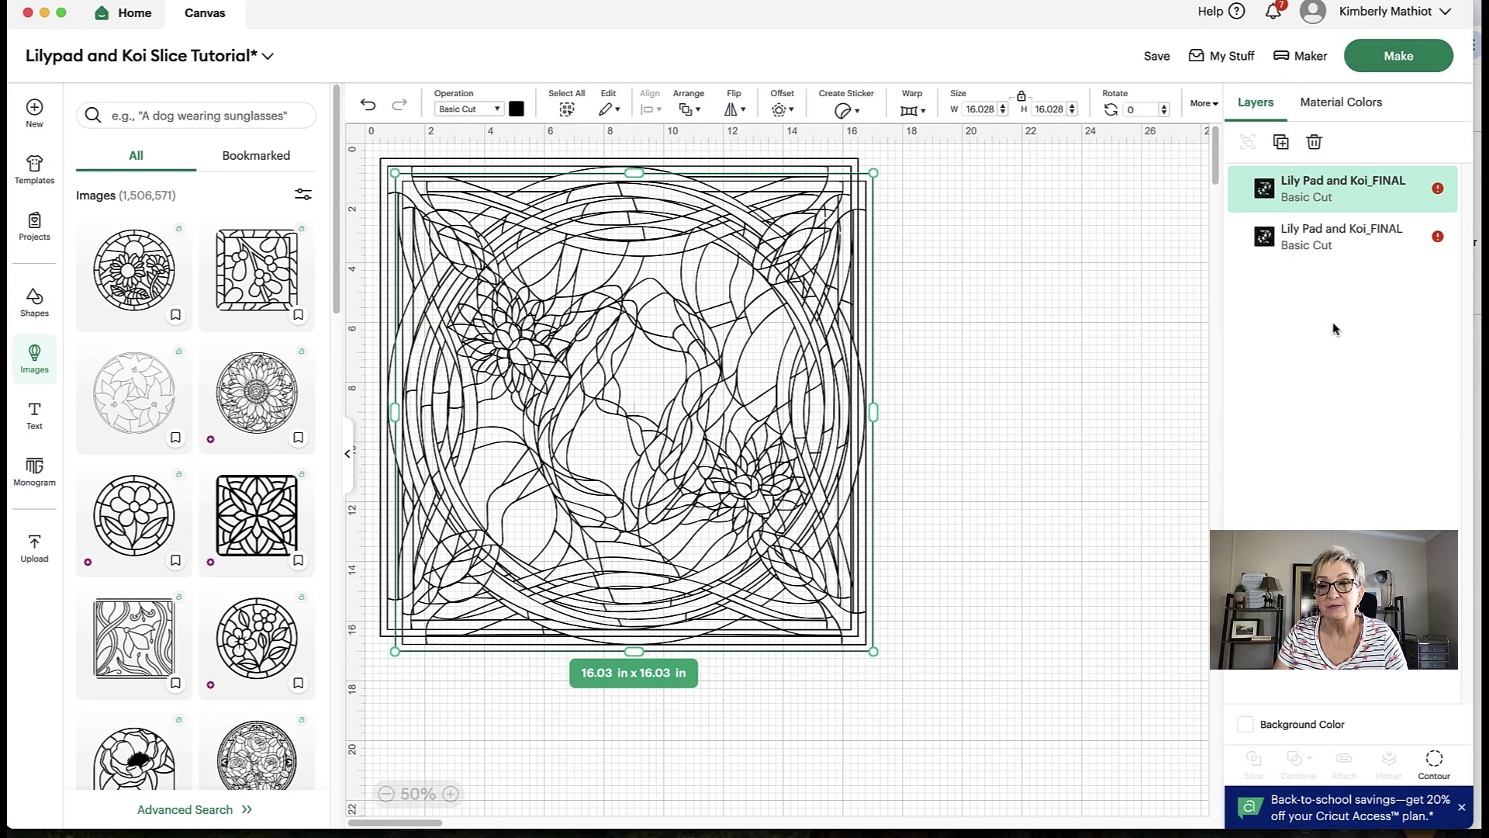
right_click(1331, 231)
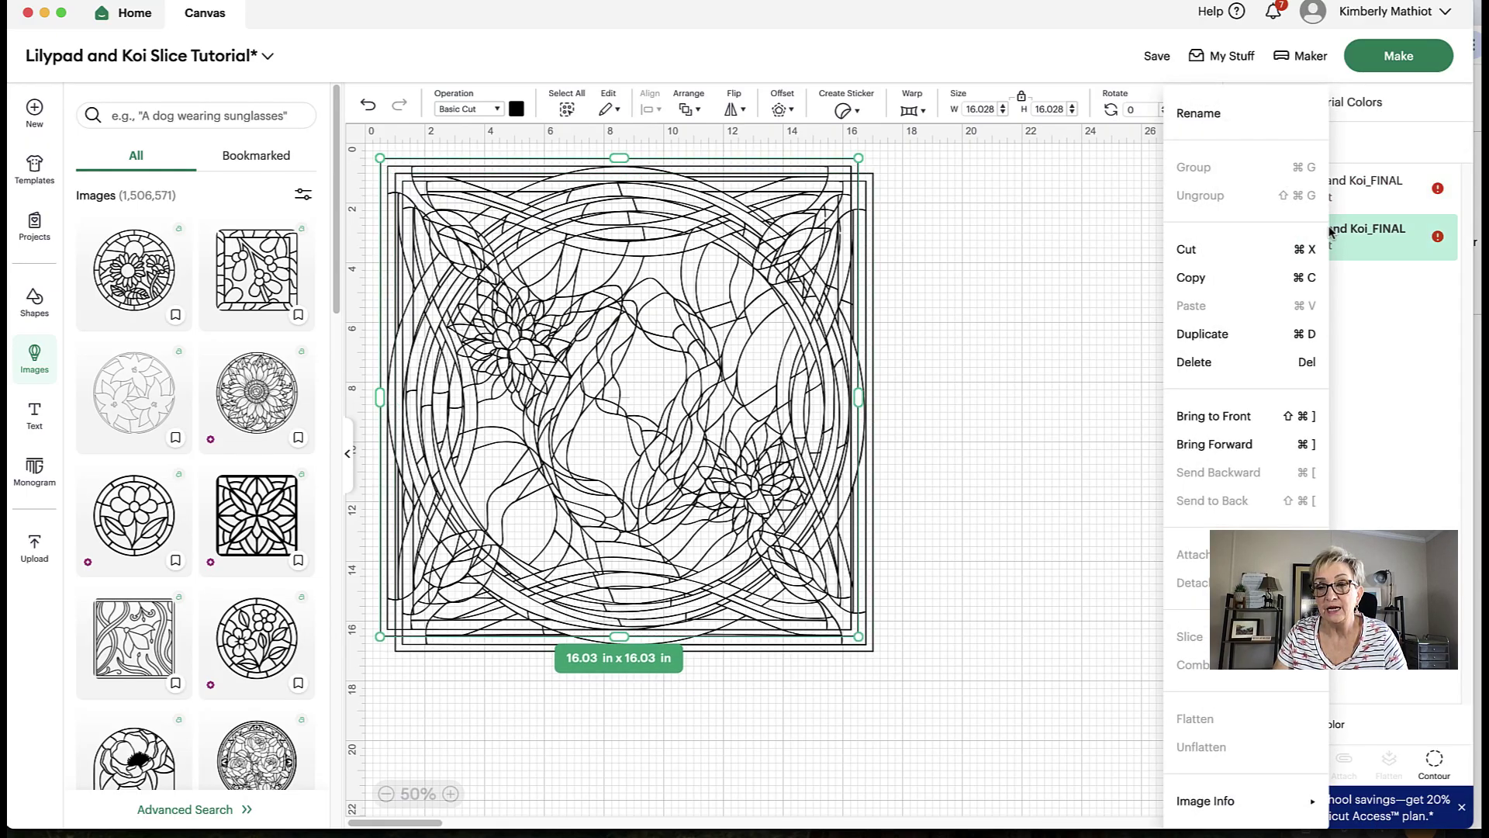
left_click(1203, 335)
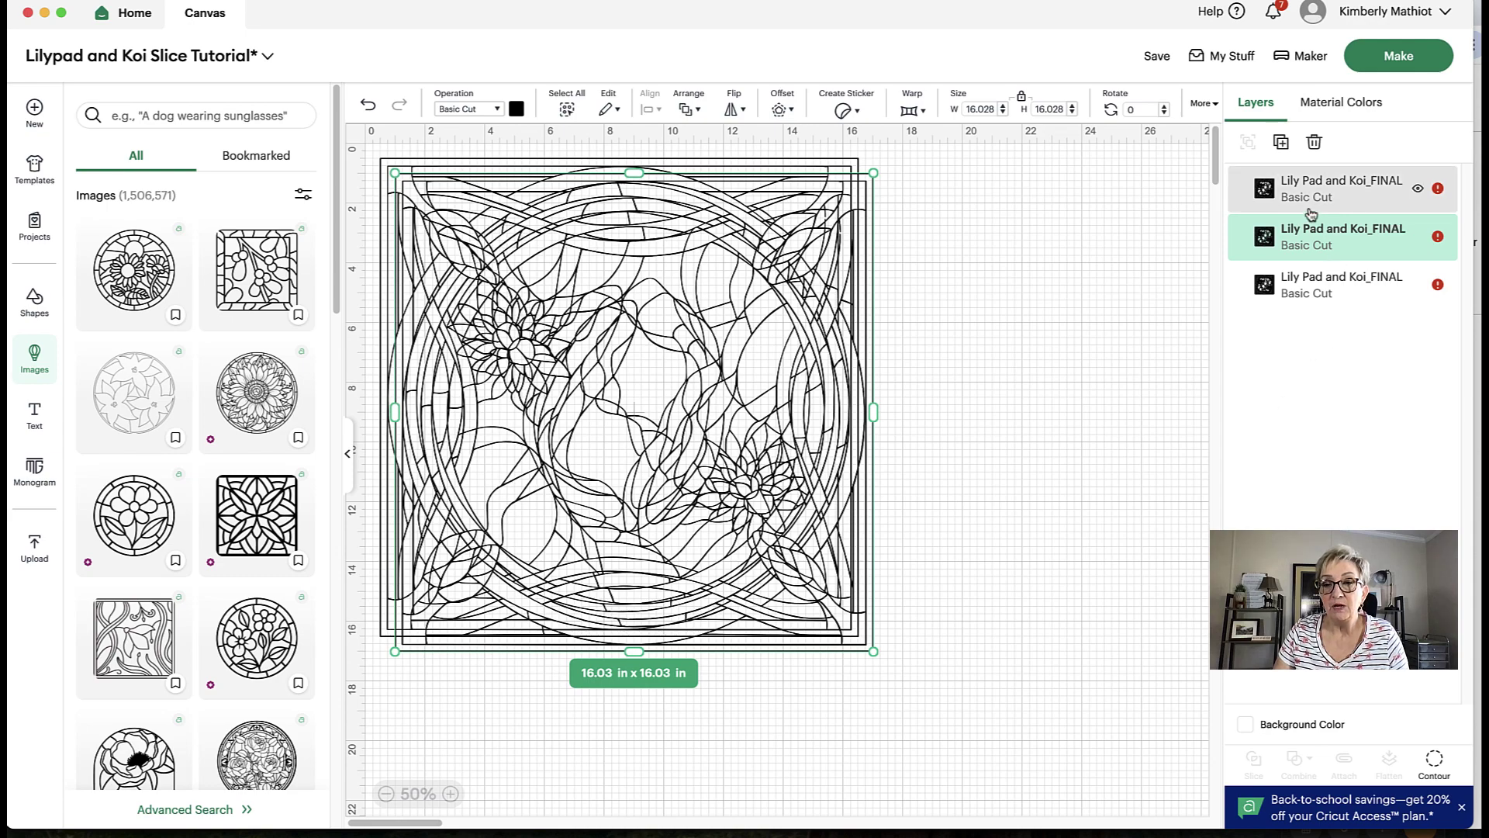
Step: Align all three Lily Pad and Koi_FINAL copies on top of each other, centered horizontally and vertically
key("alt")
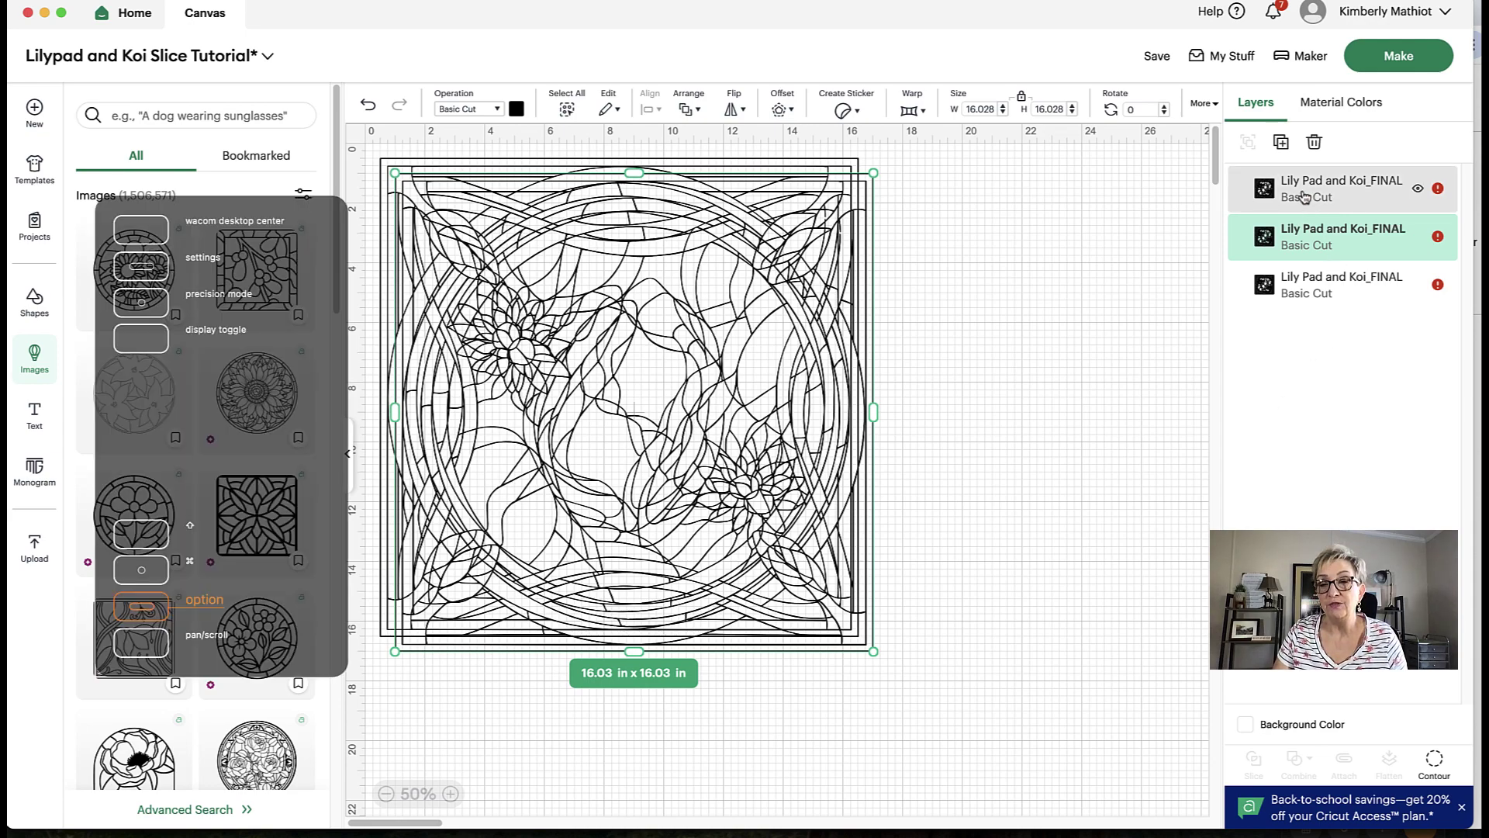
left_click(1305, 197)
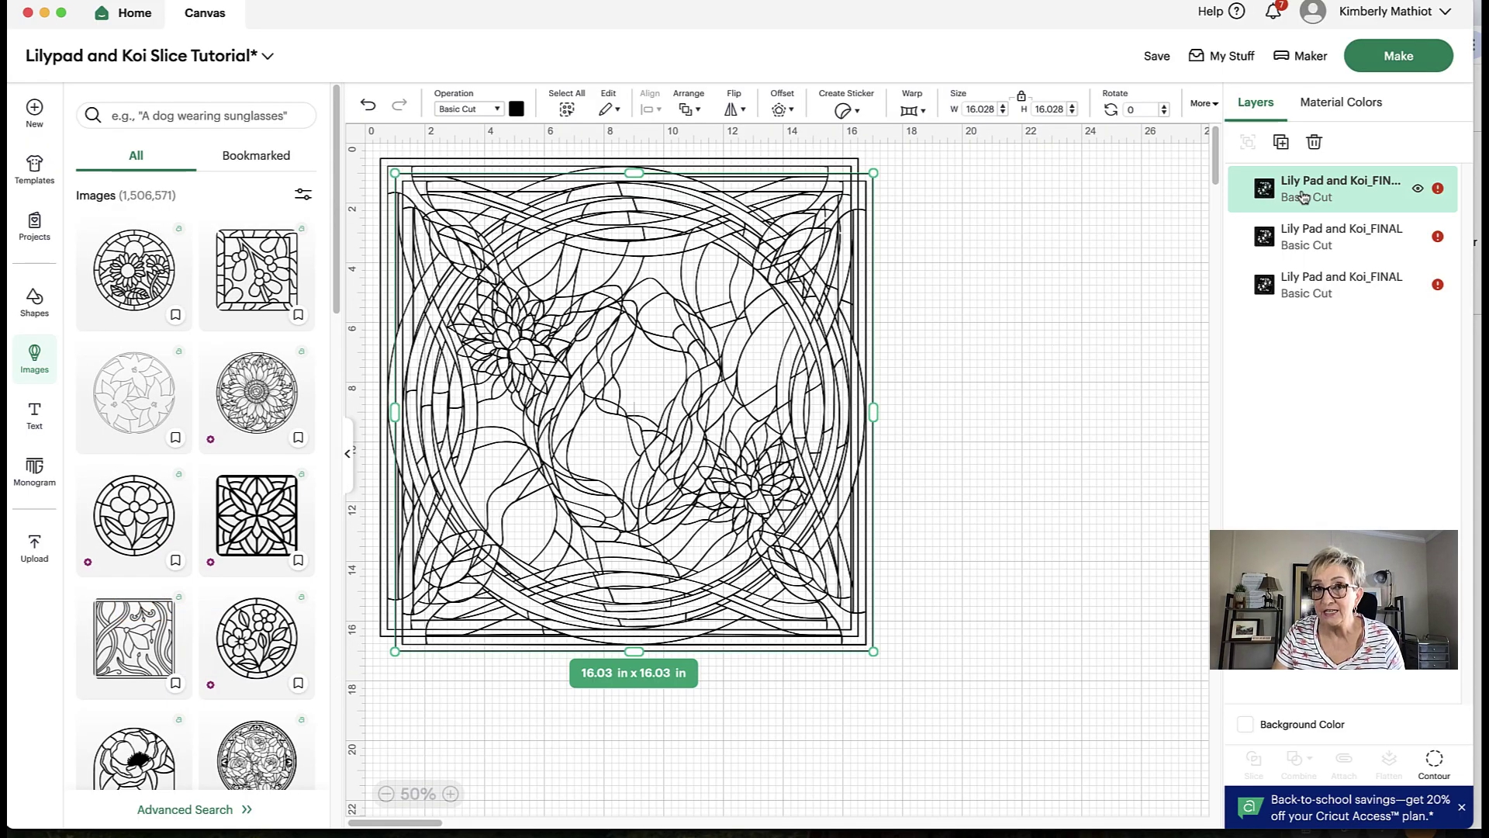
left_click(1310, 281, "shift")
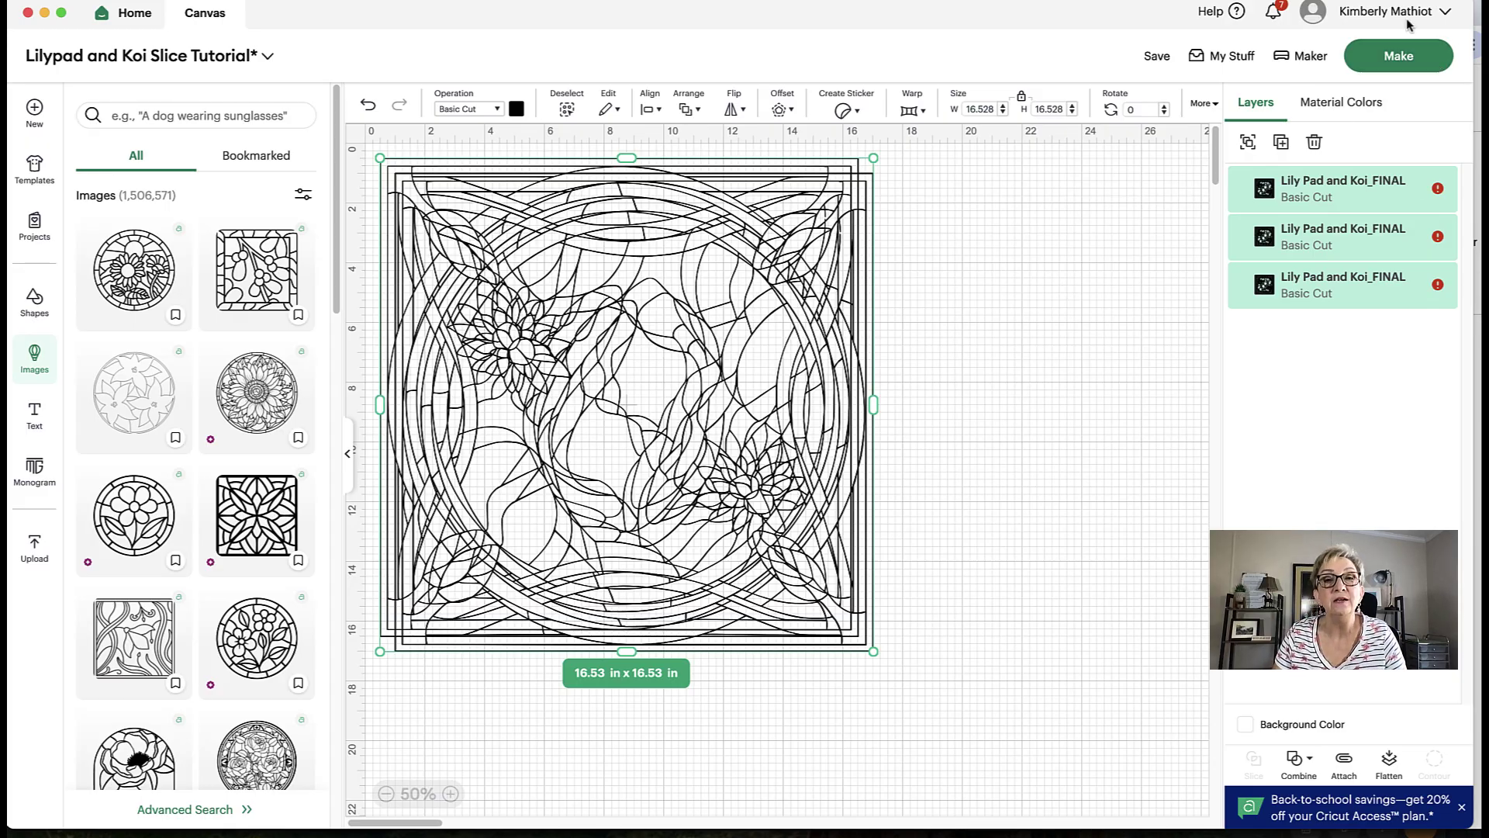
left_click(659, 113)
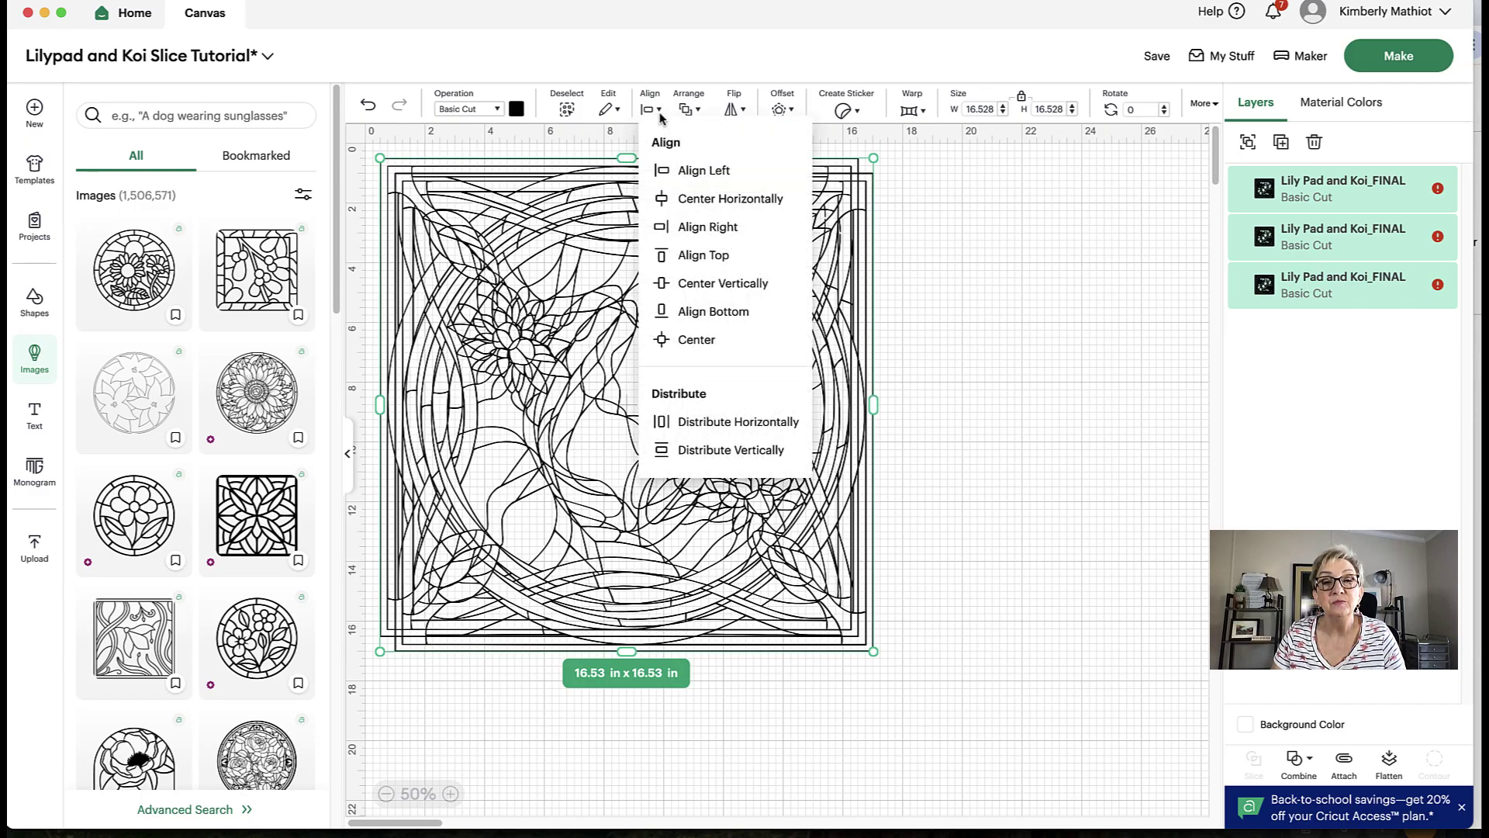
left_click(682, 198)
left_click(660, 112)
left_click(687, 289)
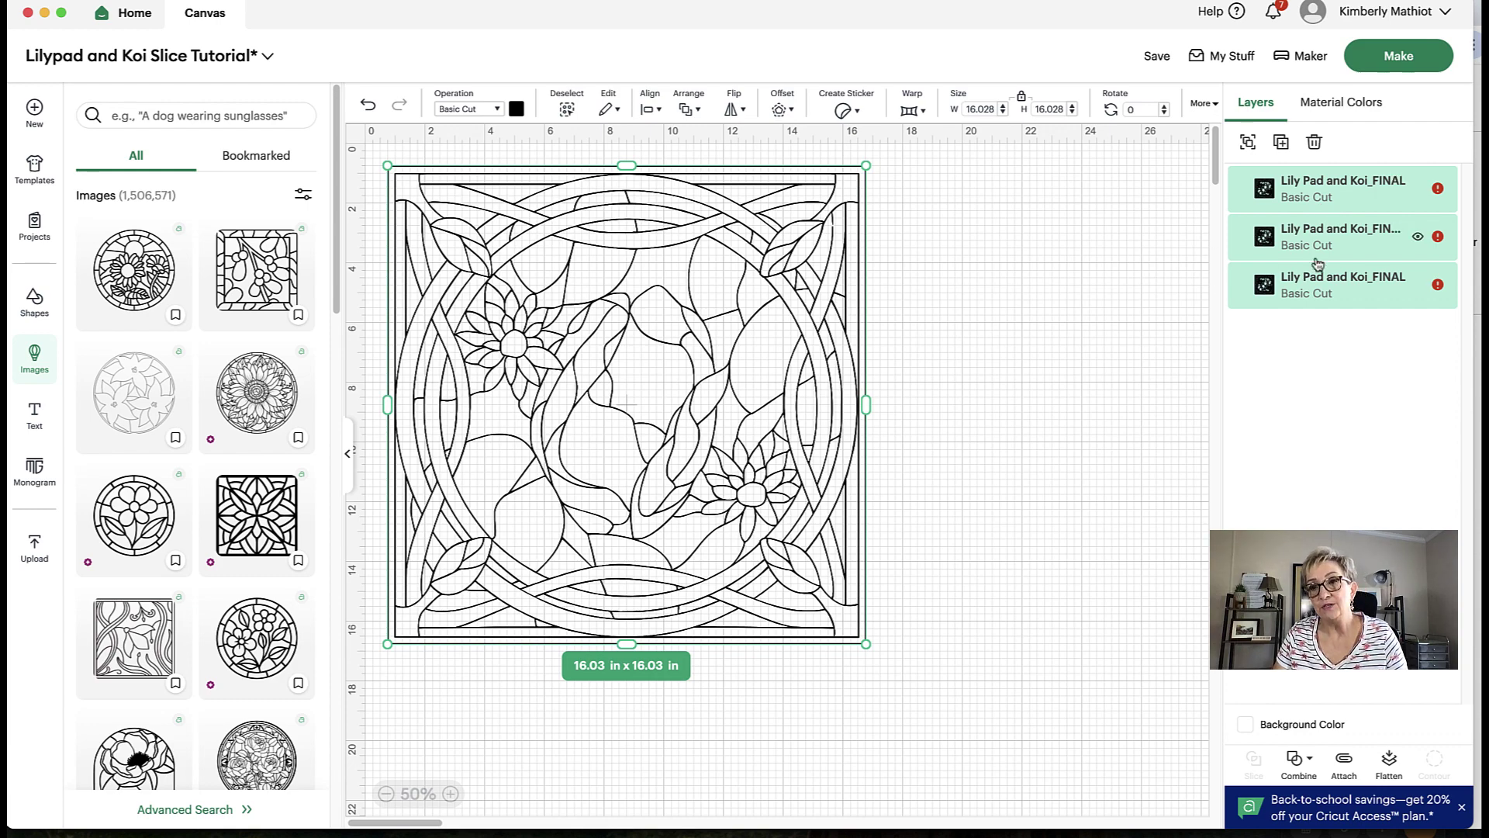
Step: Check the size warning on the lowest design layer, and hide the two lower Lily Pad and Koi_FINAL copies
left_click(1439, 286)
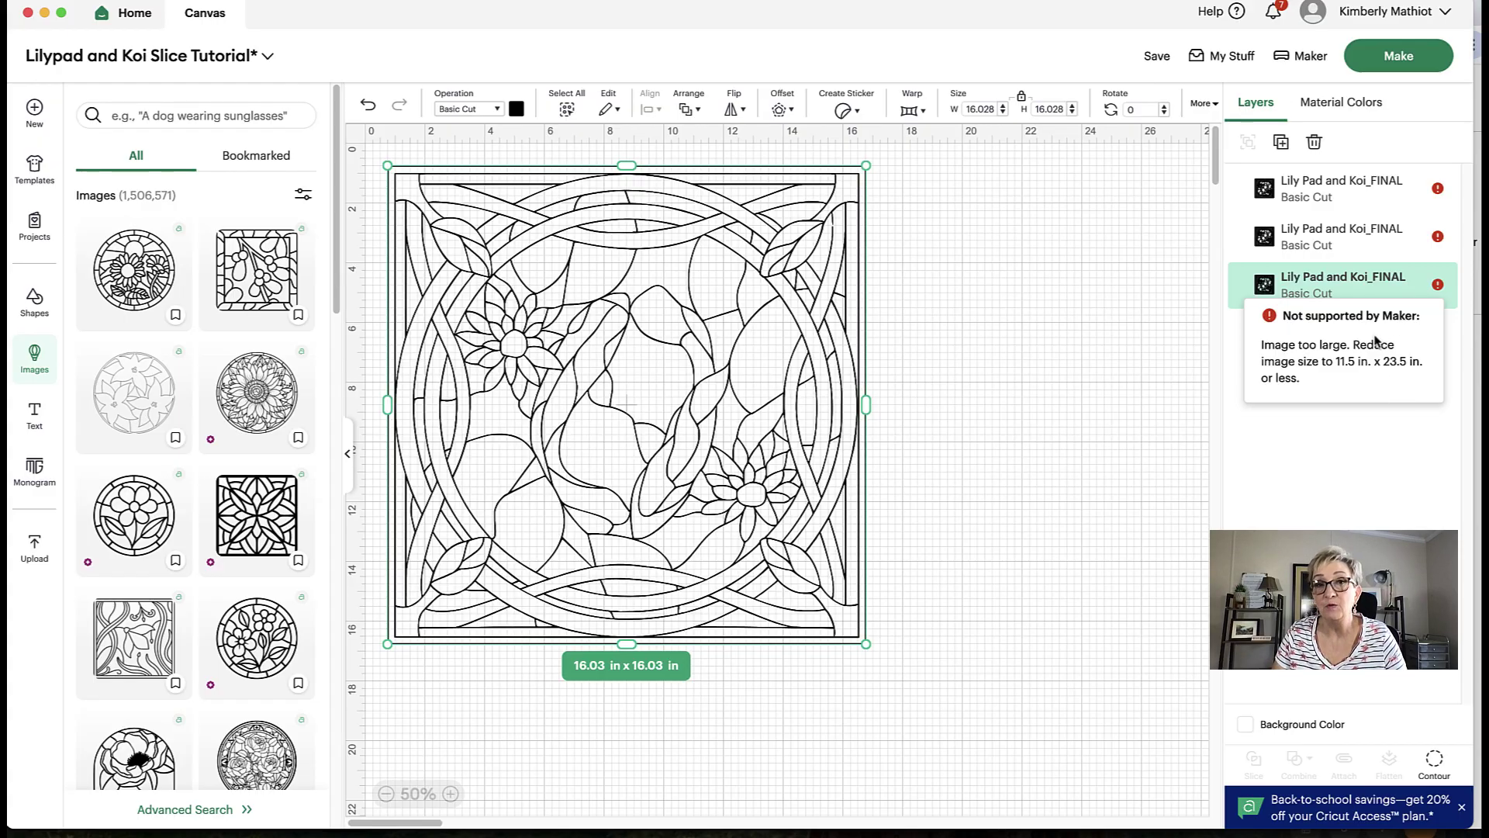
left_click(1438, 285)
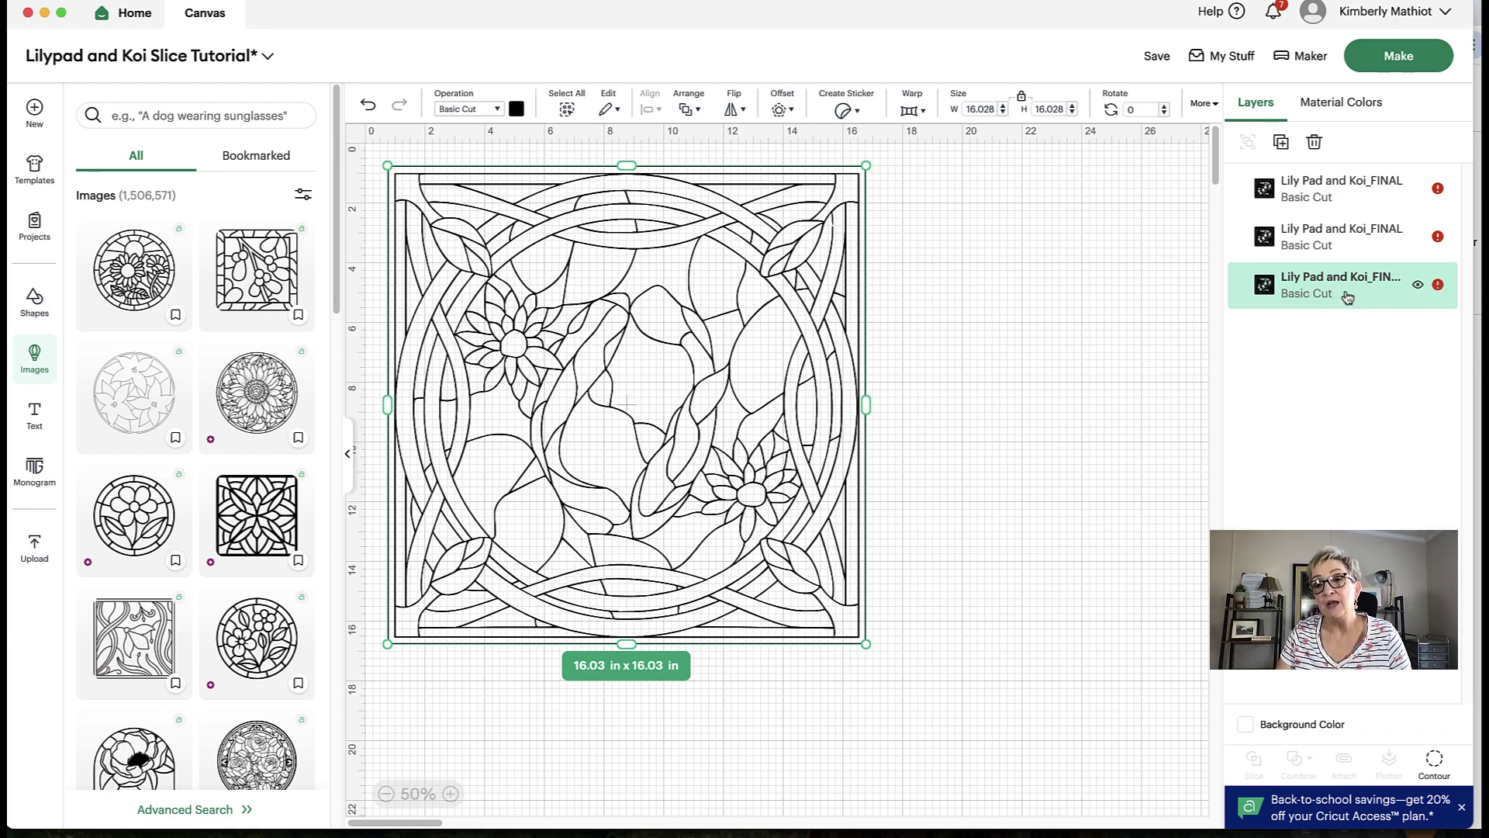
left_click(1418, 284)
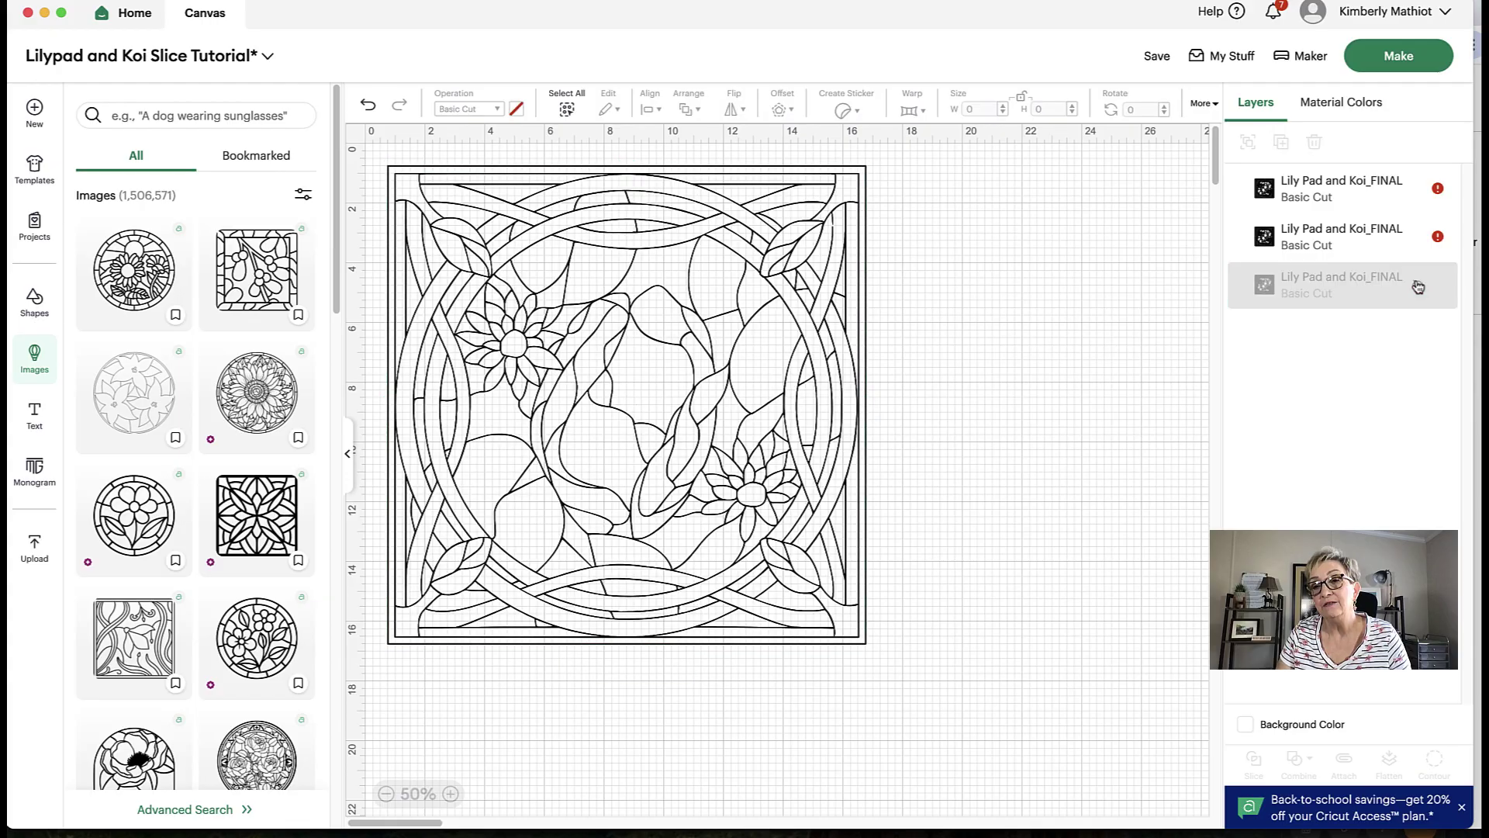
left_click(1418, 238)
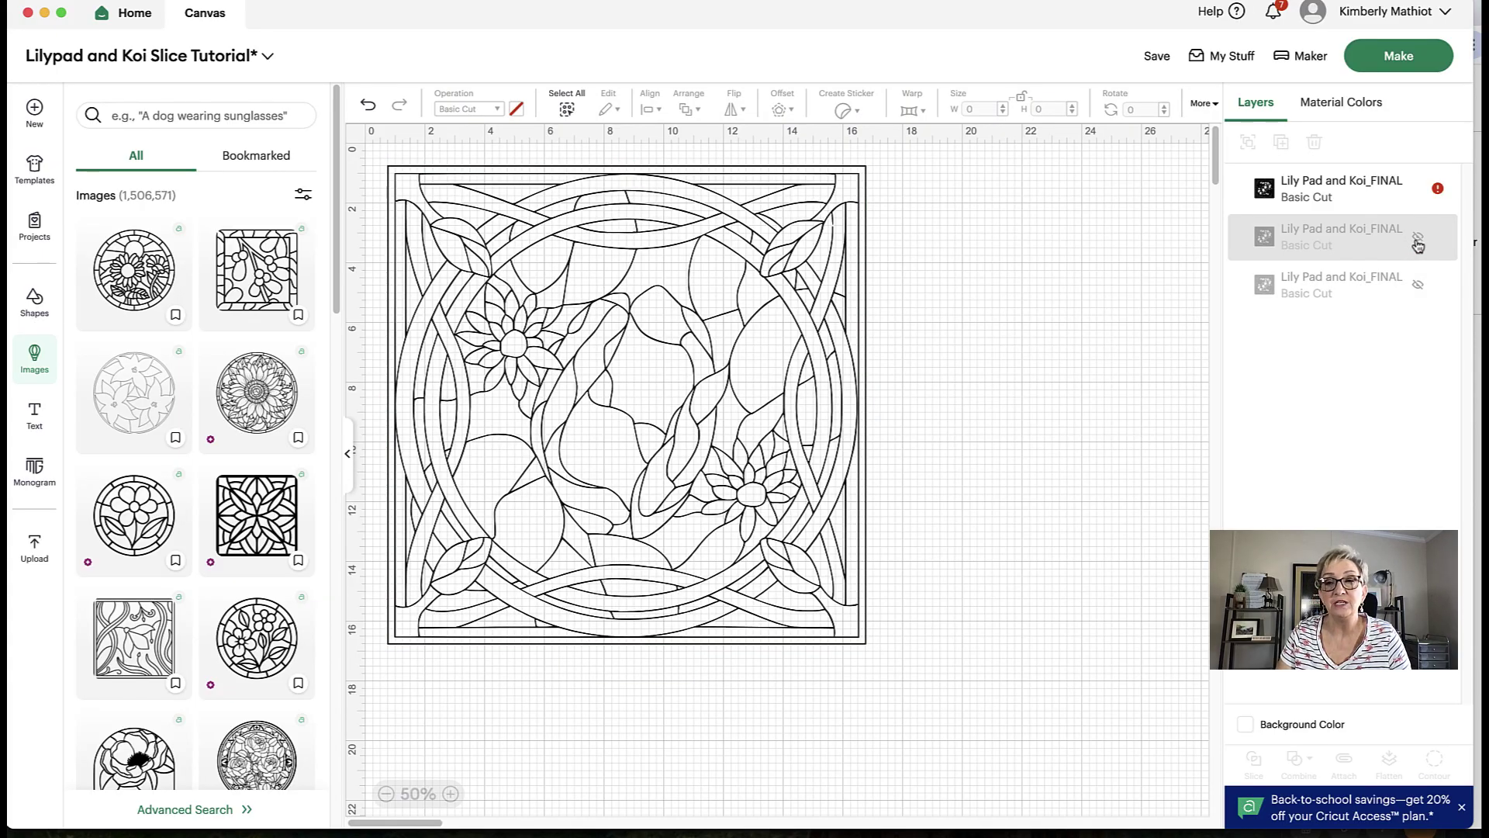
left_click(1332, 185)
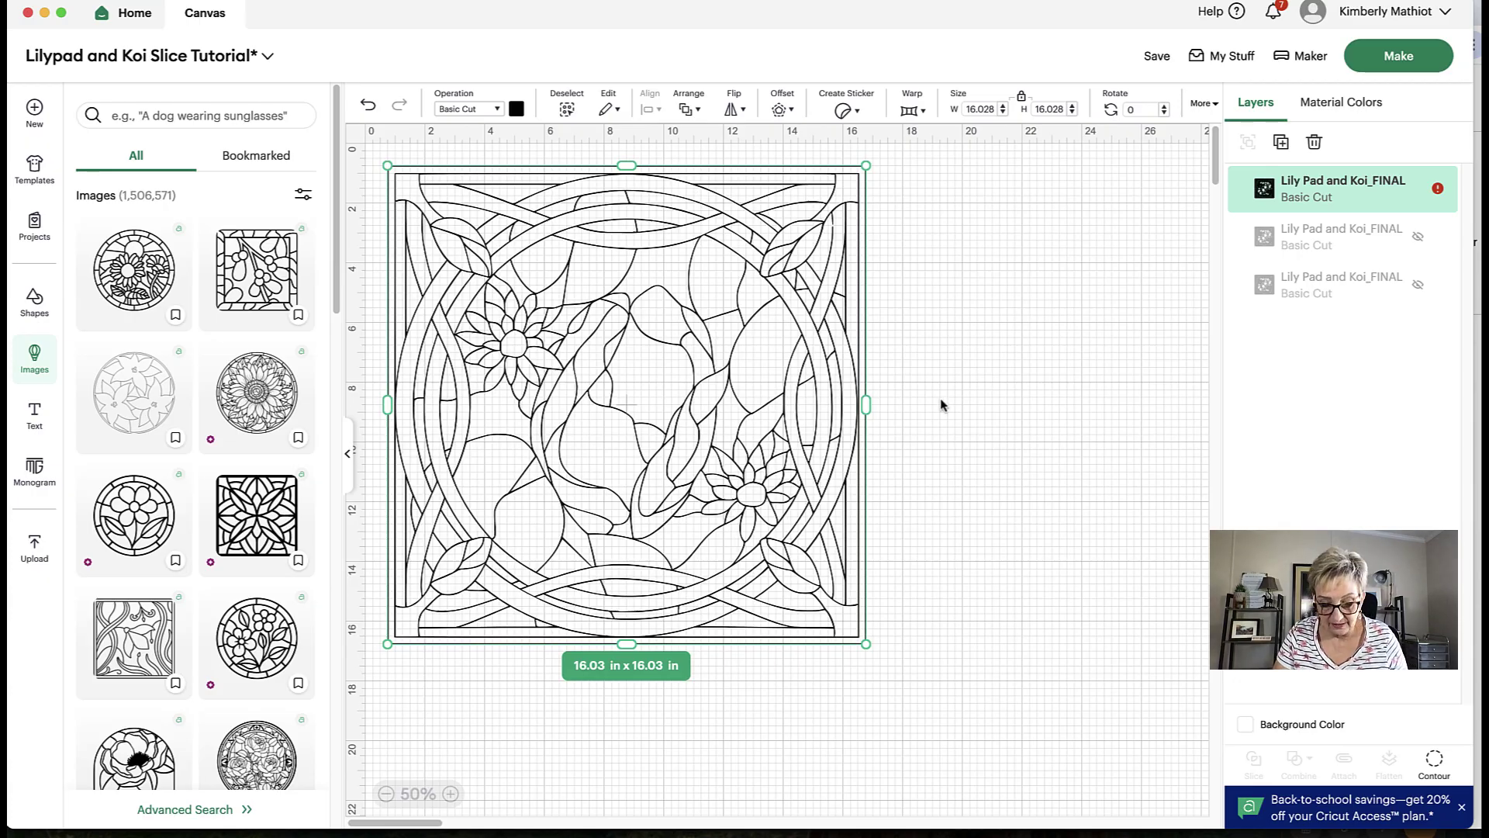
key("super+plus")
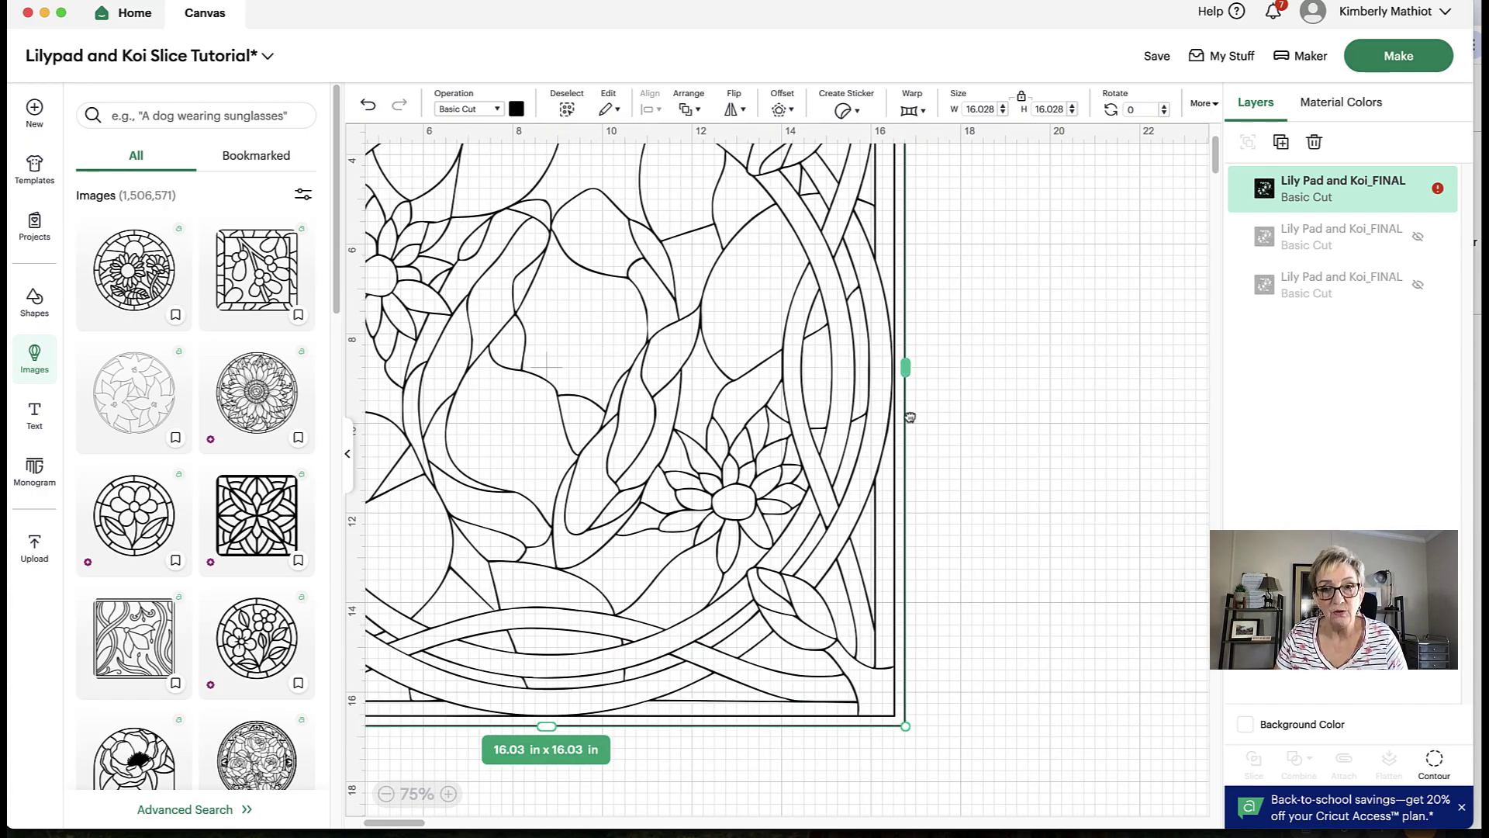
left_click_drag(889, 427, 1101, 561)
left_click(1101, 561)
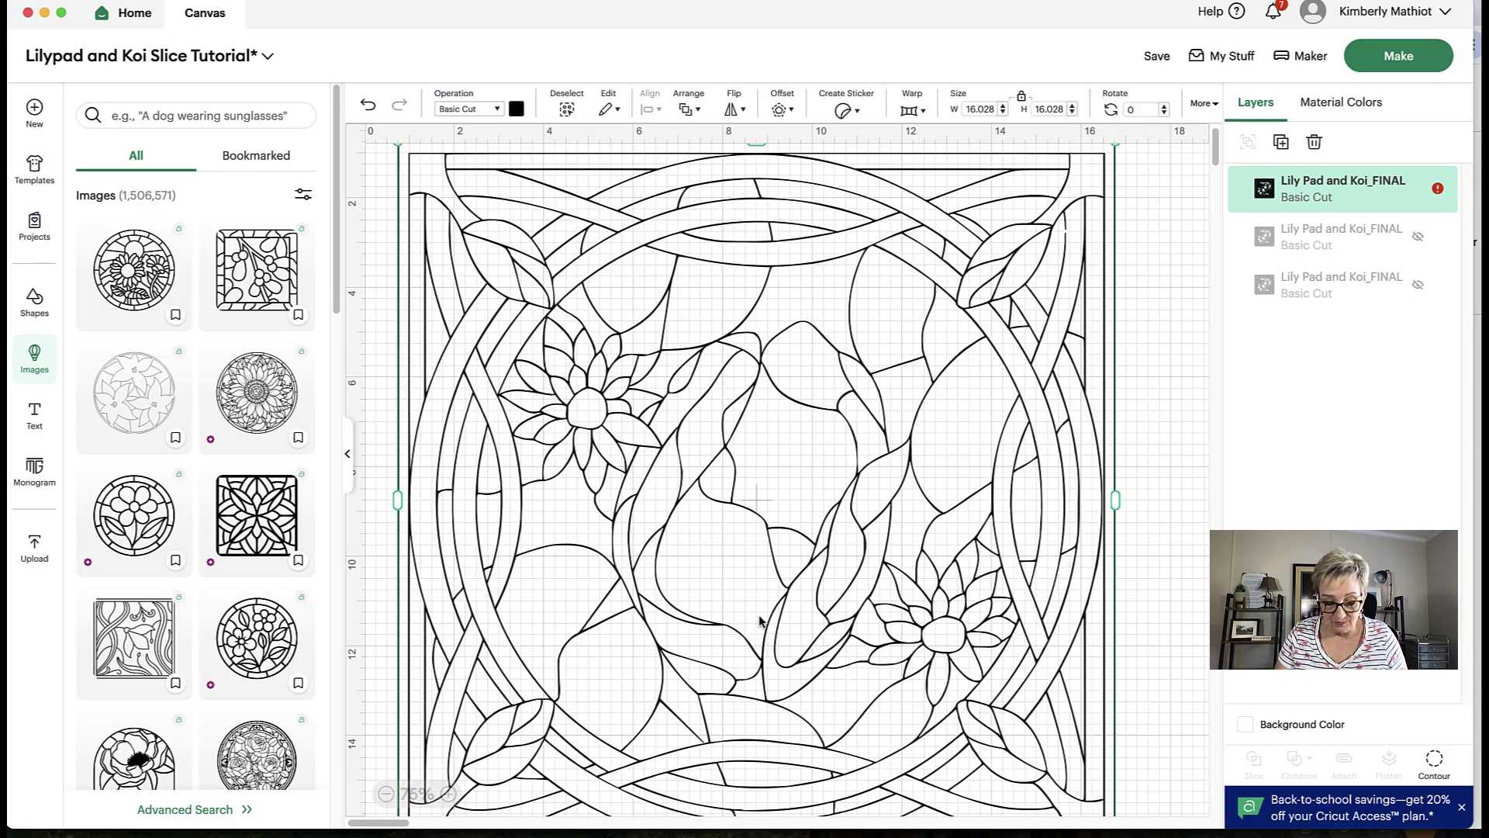
key("super+minus")
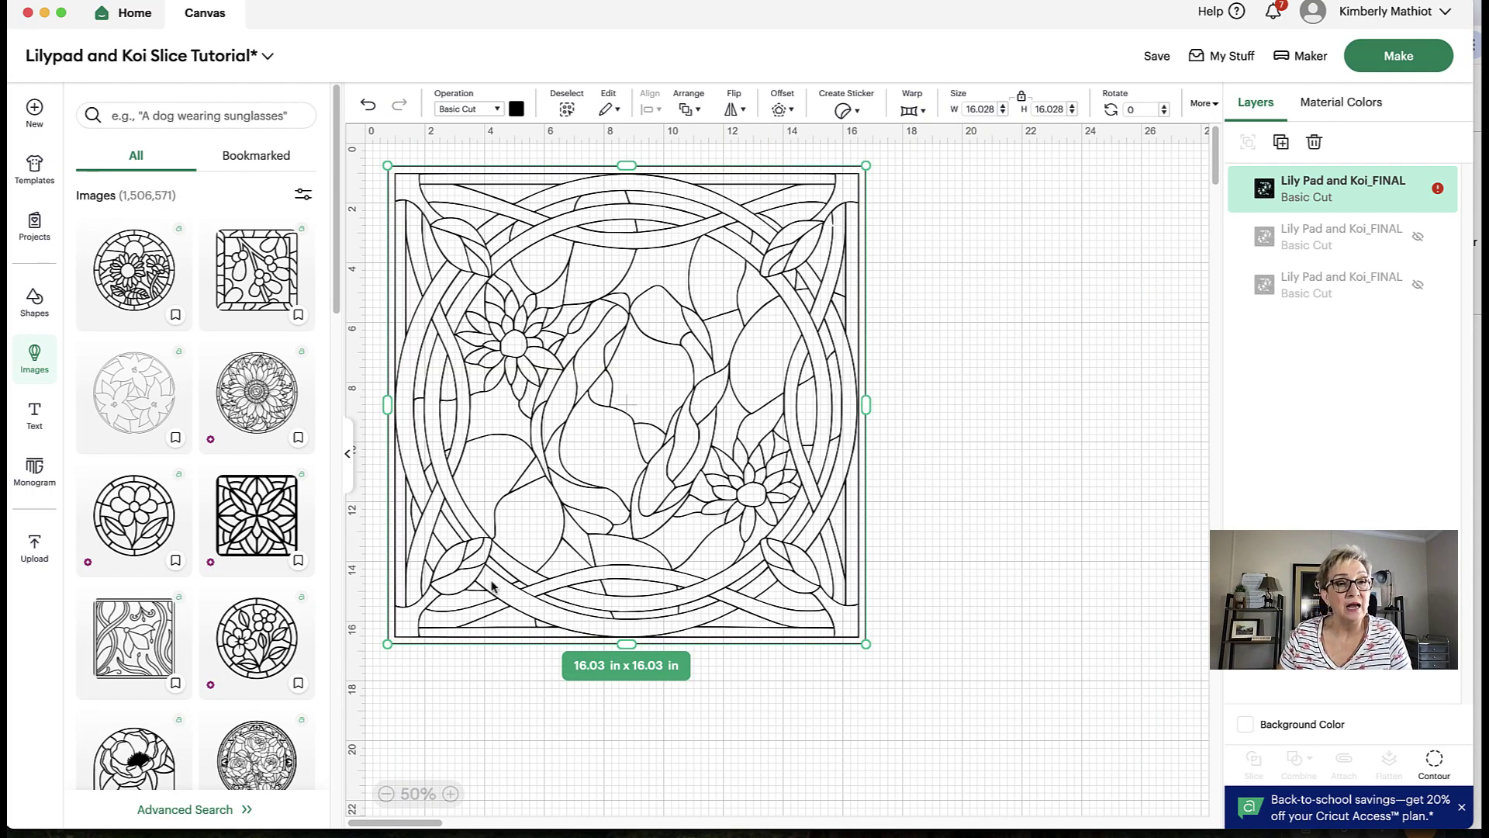
Step: Add a square shape and stretch it over the design into a rectangle of about 13.1 × 17.9 in
left_click(44, 318)
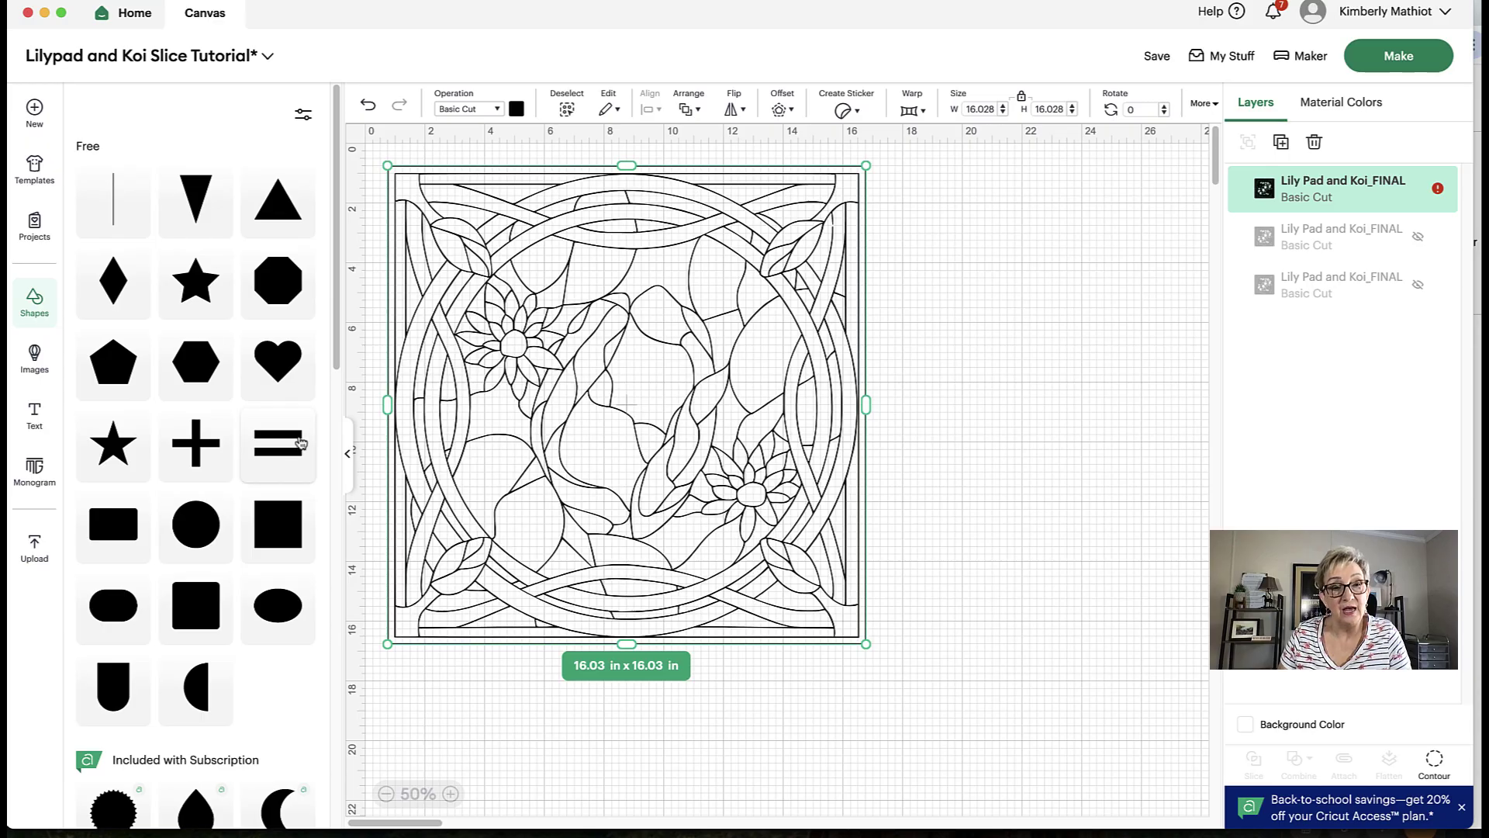
left_click(278, 525)
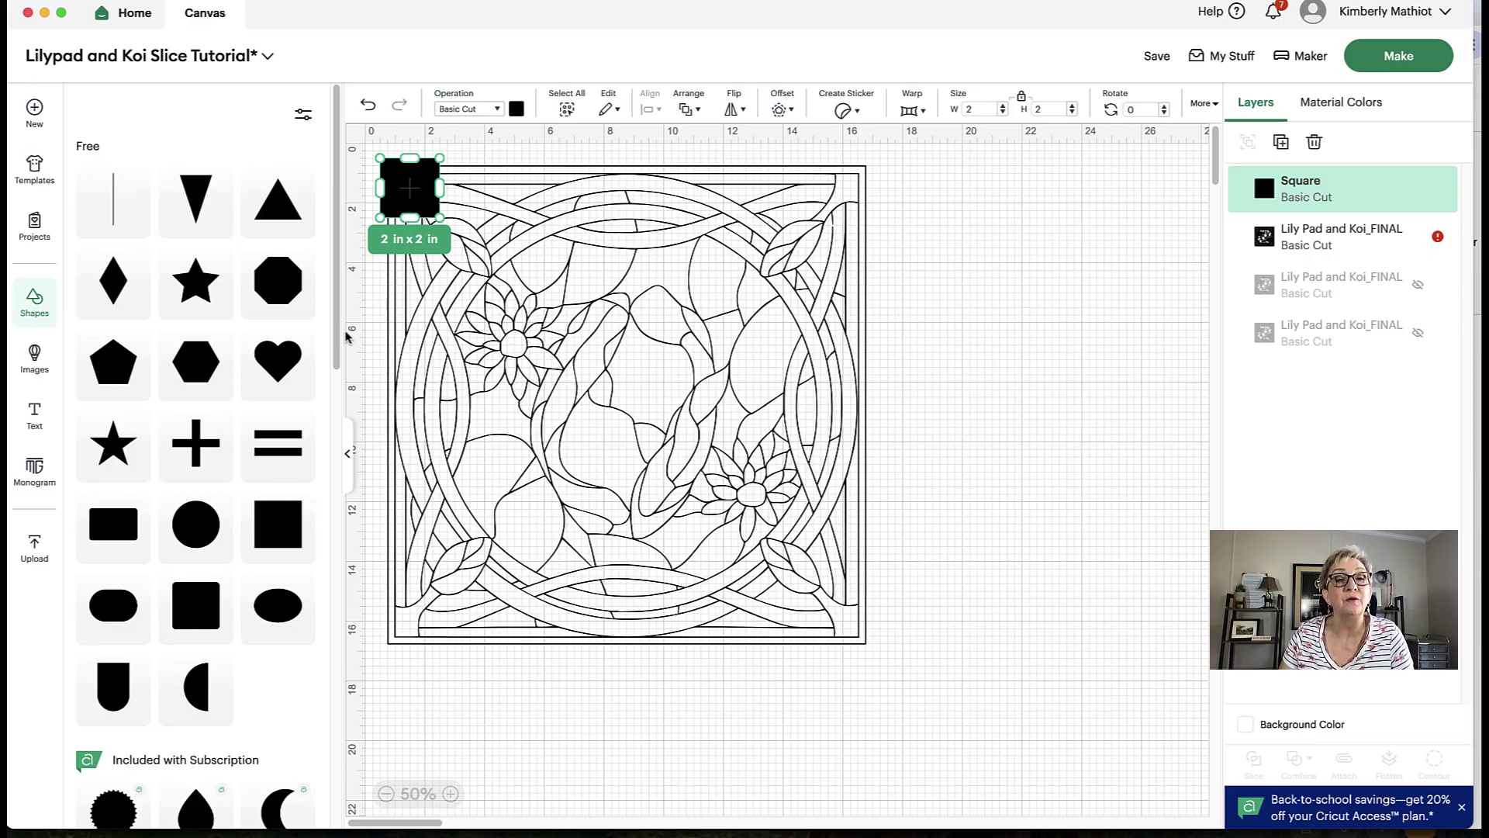
left_click_drag(437, 216, 567, 688)
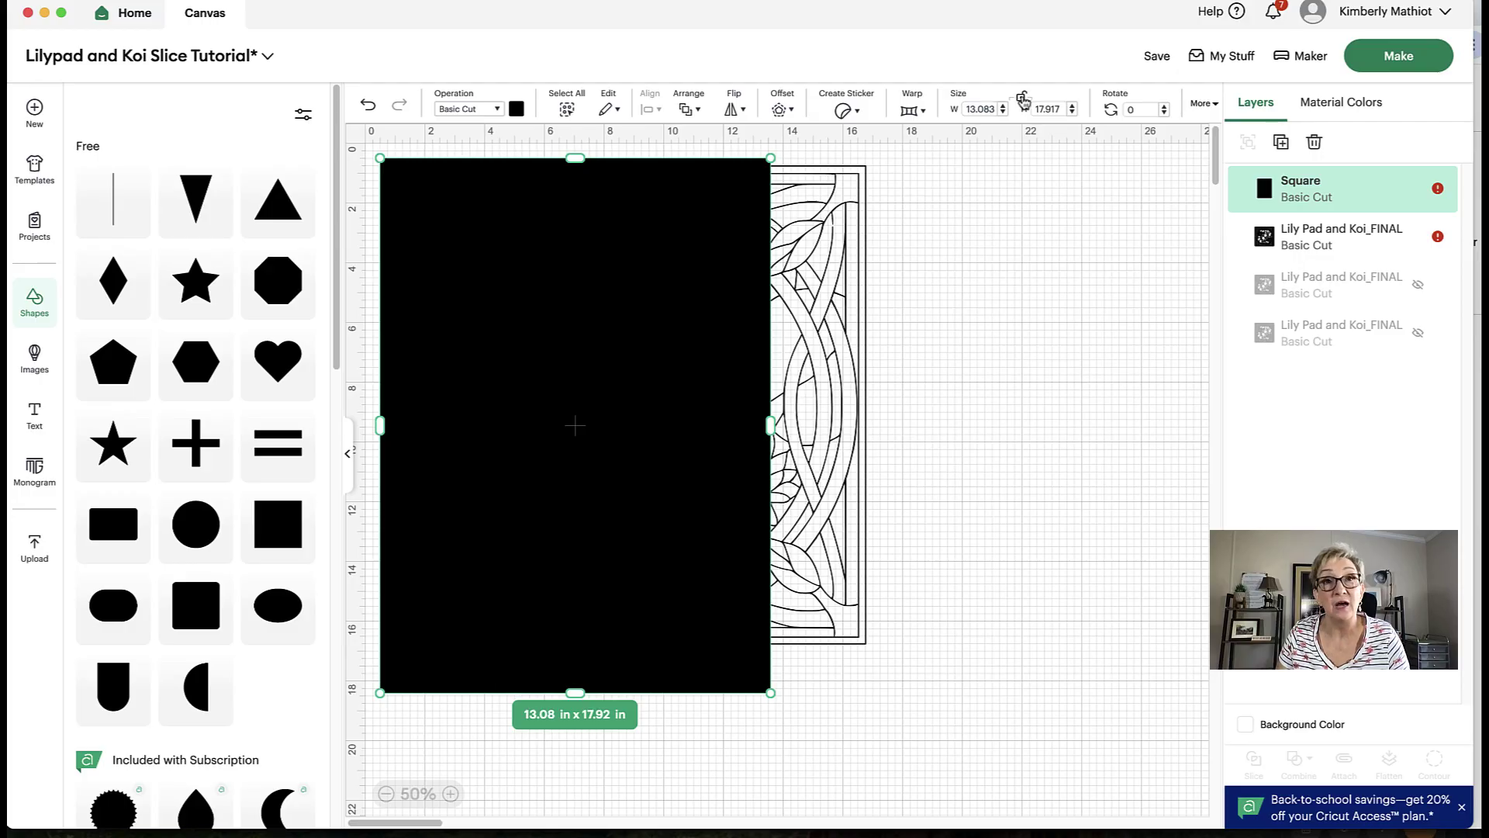
Step: With its proportions unlocked, set the rectangle's size to 11.5 in wide and 18 in high
left_click(1023, 98)
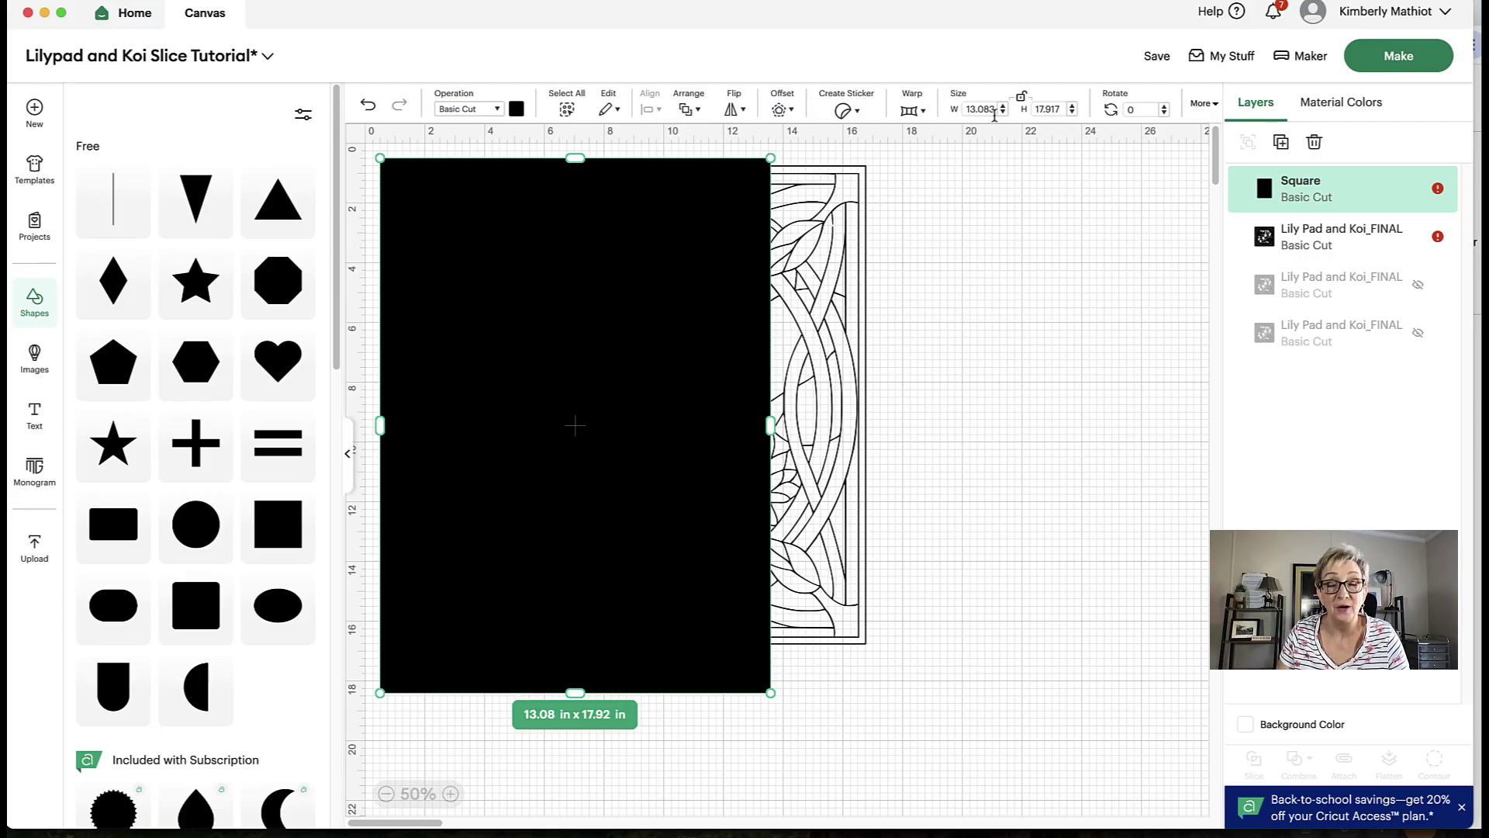
left_click(985, 110)
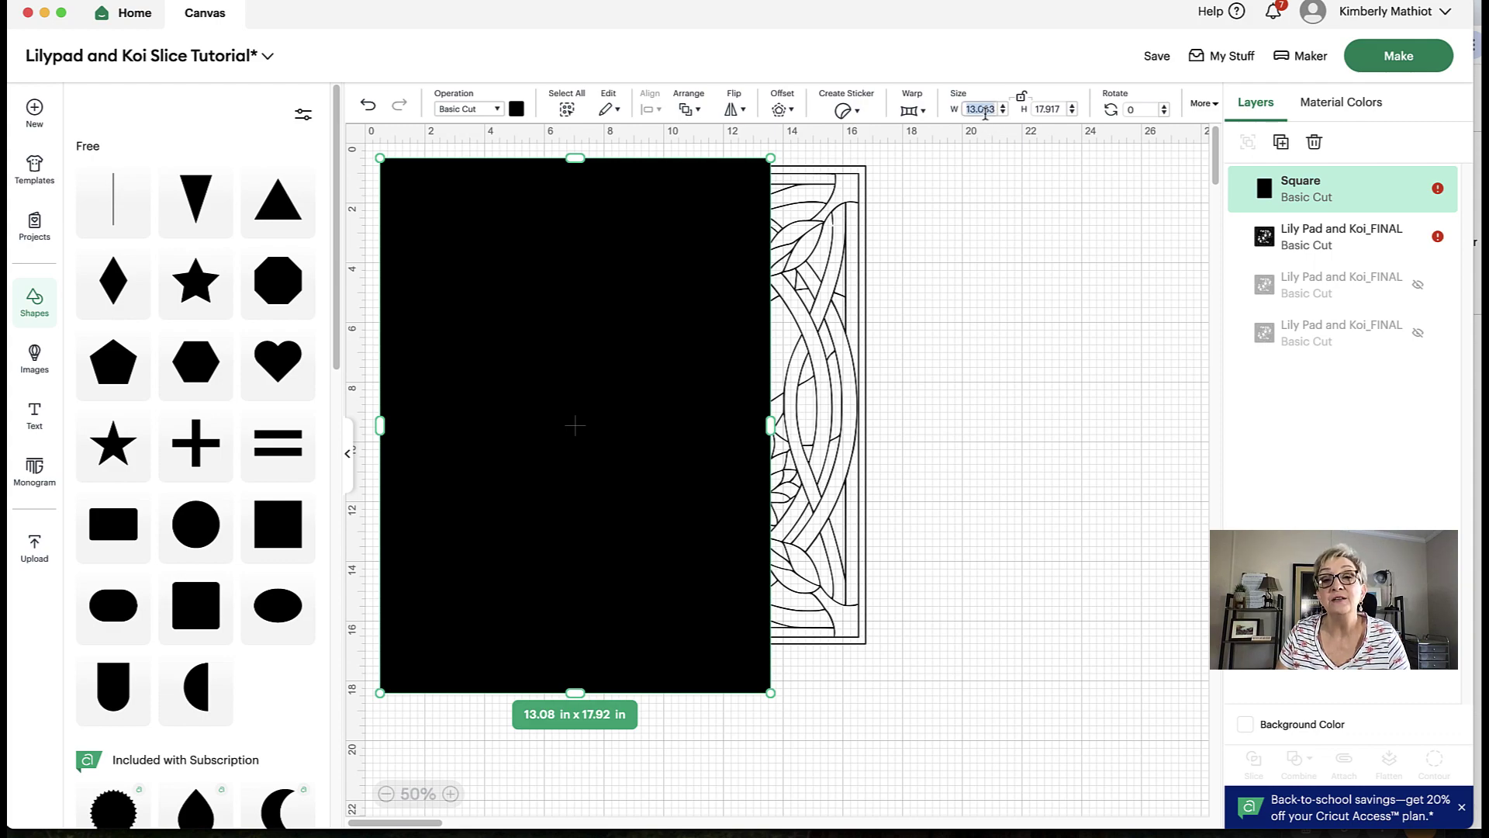
type("11")
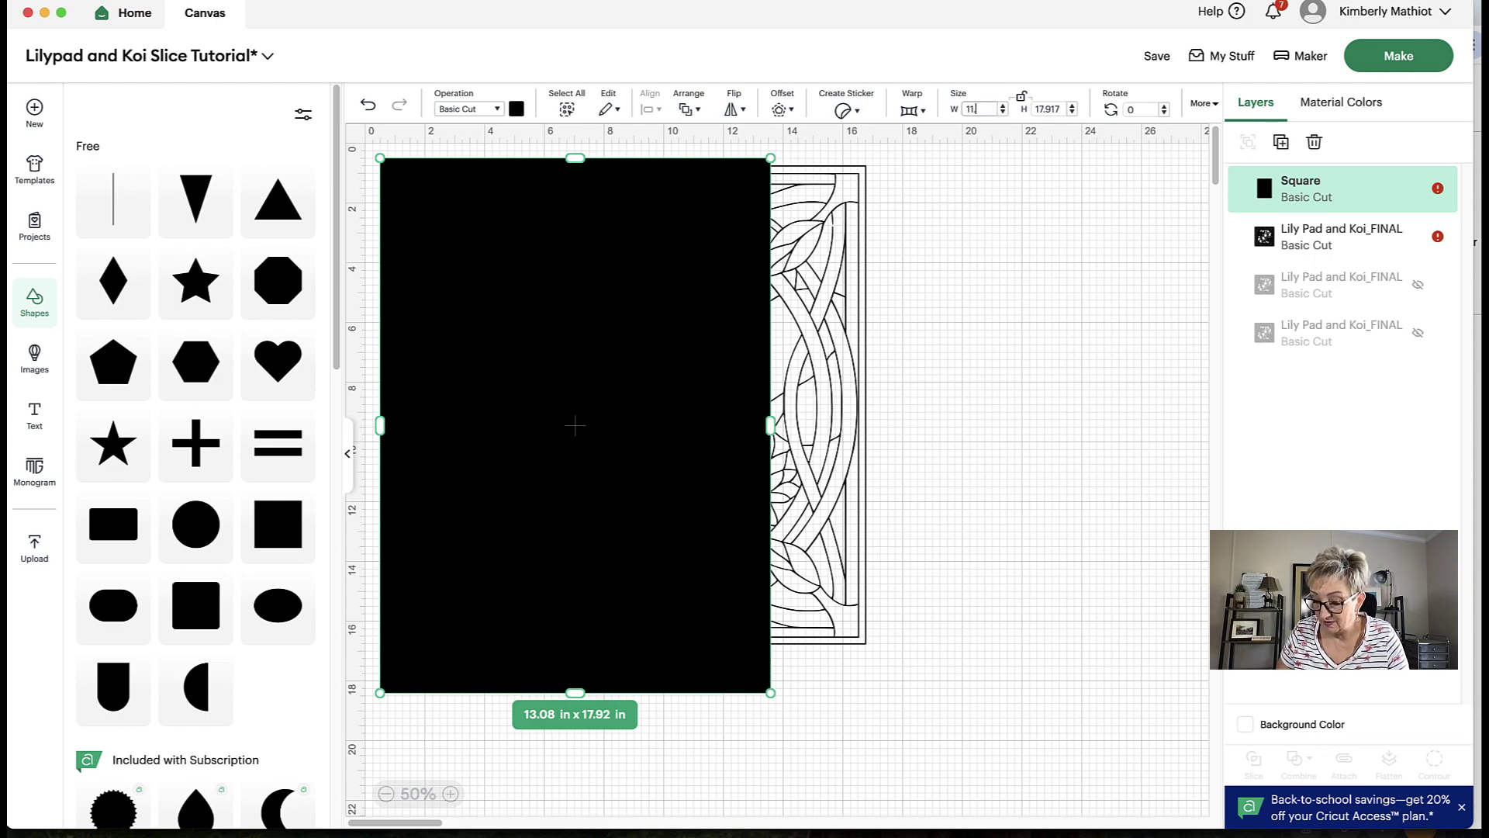
type(".5")
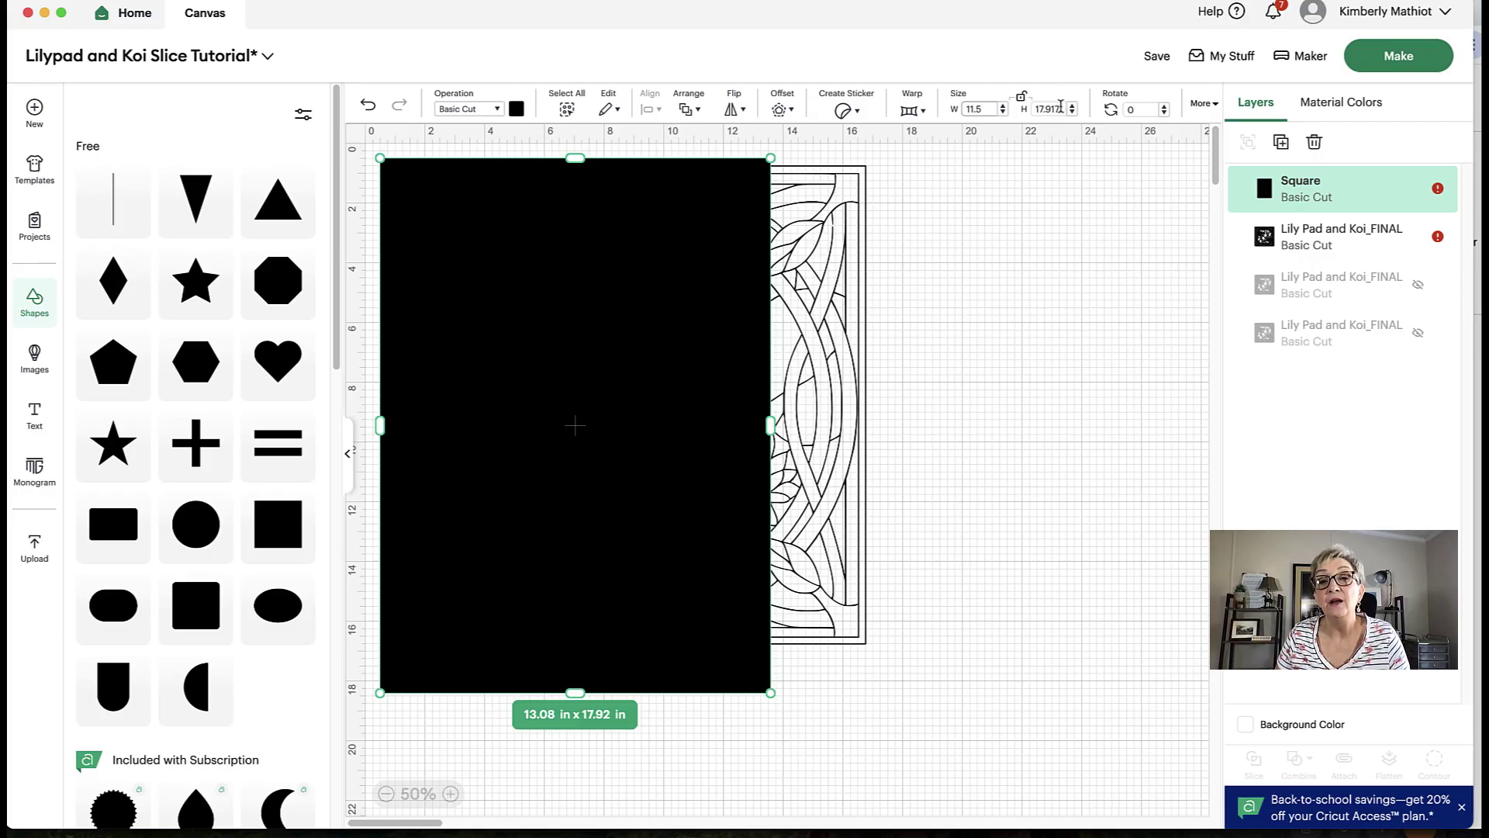
left_click(1058, 109)
left_click_drag(1061, 109, 1039, 109)
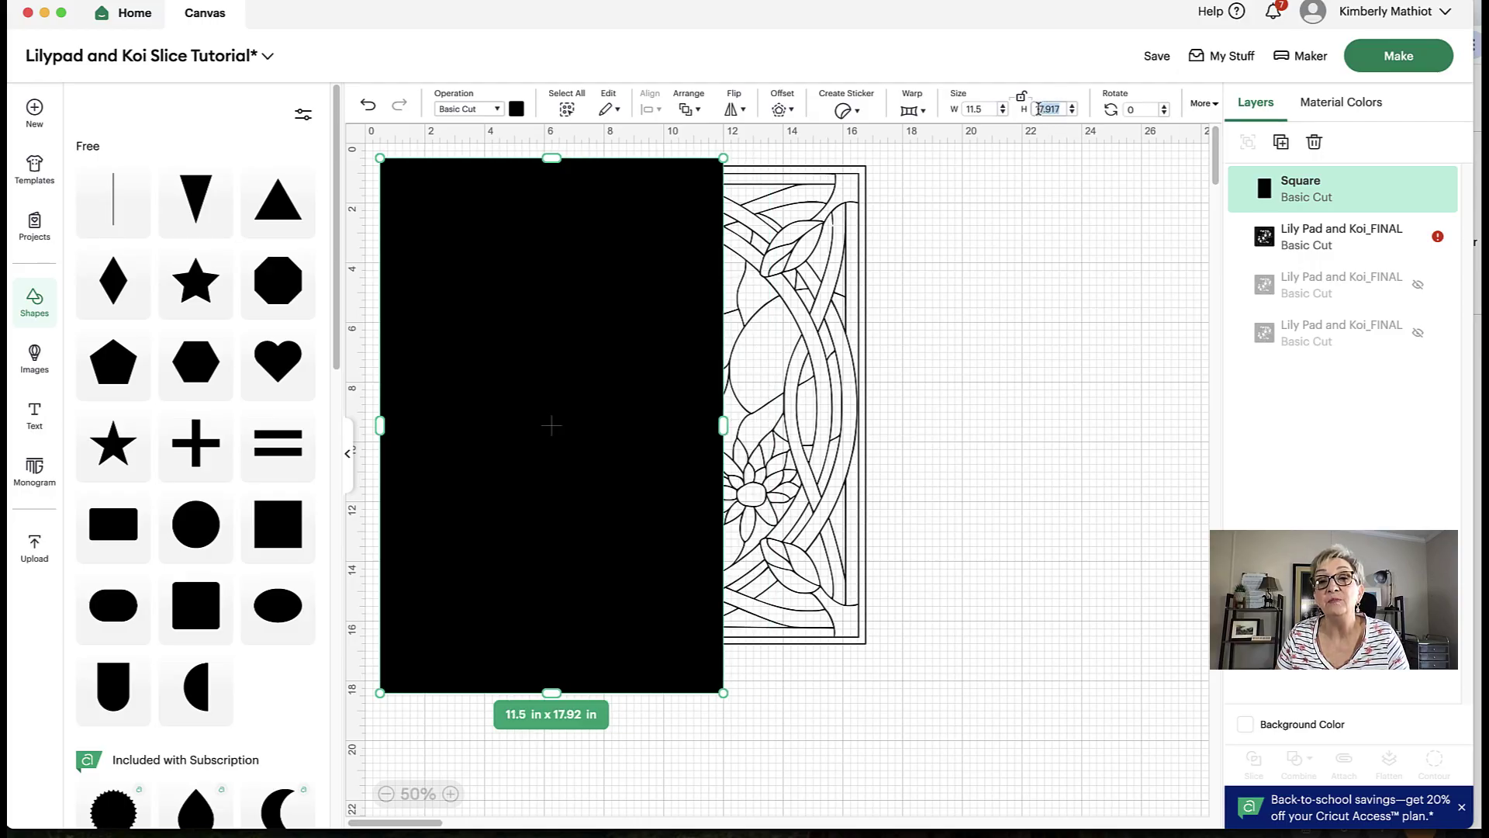
type("8")
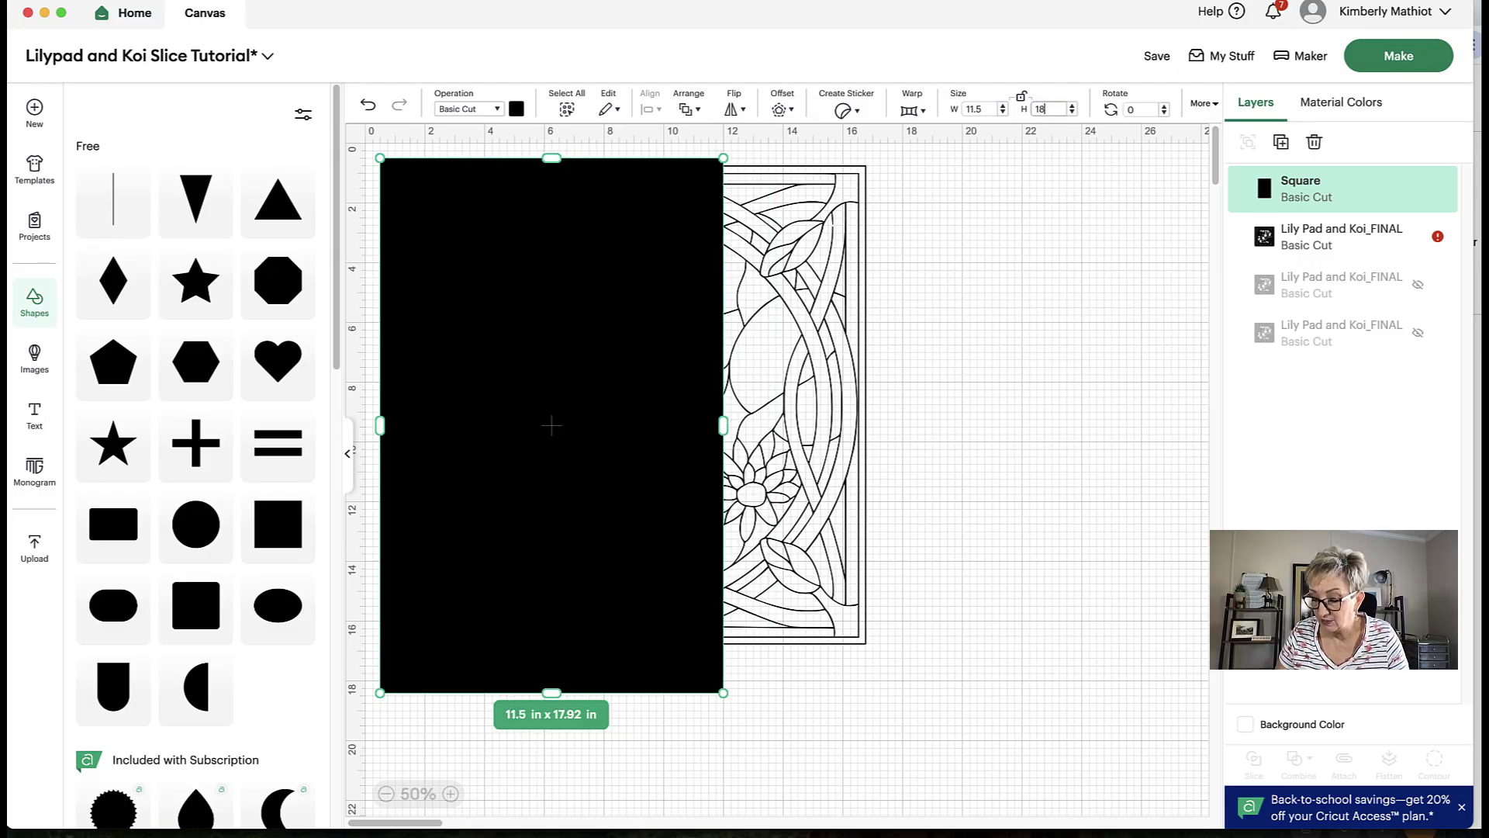
key("Return")
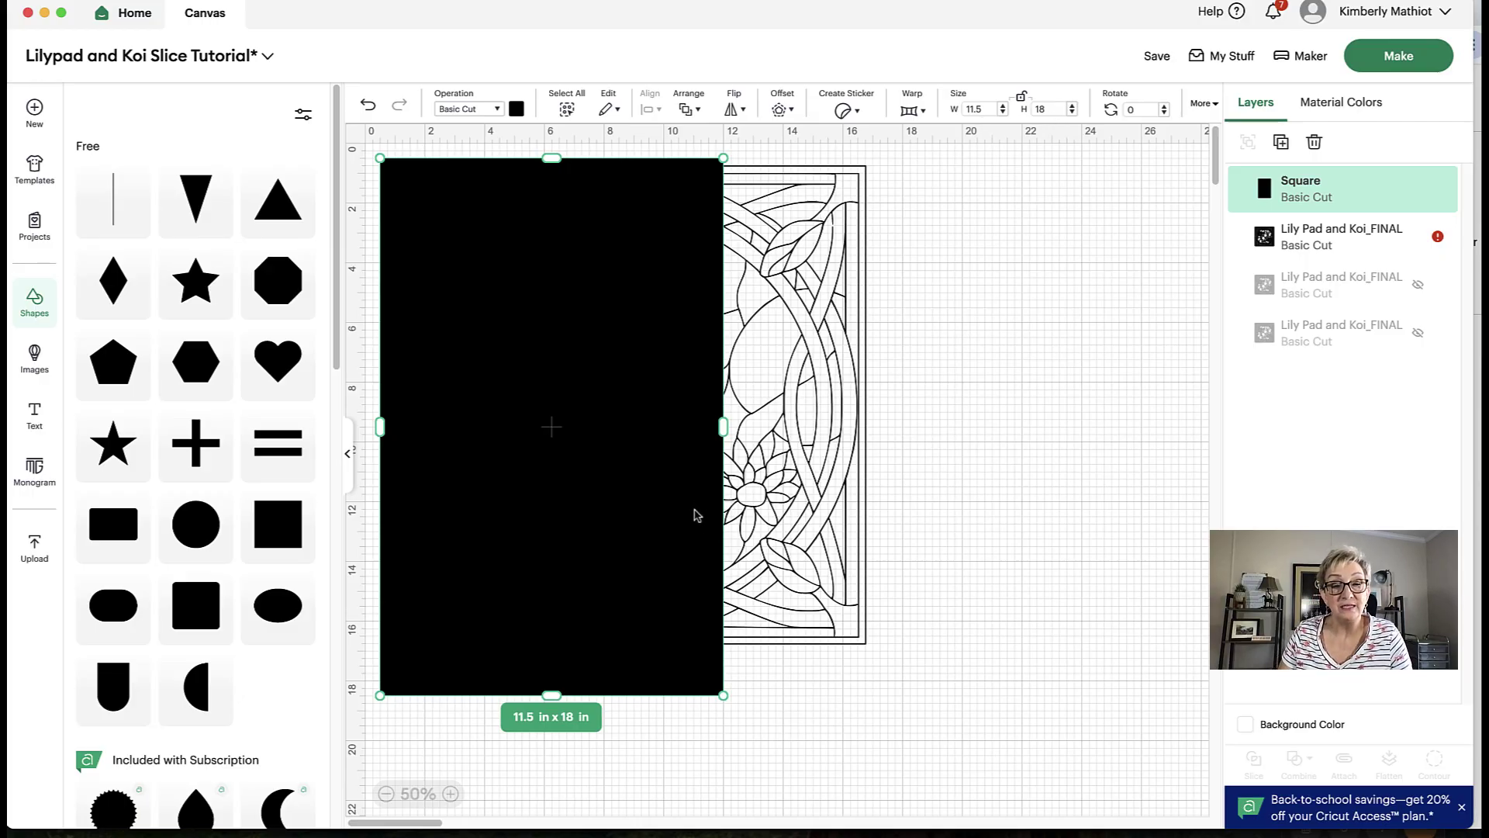
Step: Nudge the rectangle slightly to cover the design's left part, and recolor it light pink
mouse_move(642, 543)
left_mouse_down()
mouse_move(672, 538)
mouse_move(641, 538)
left_mouse_up()
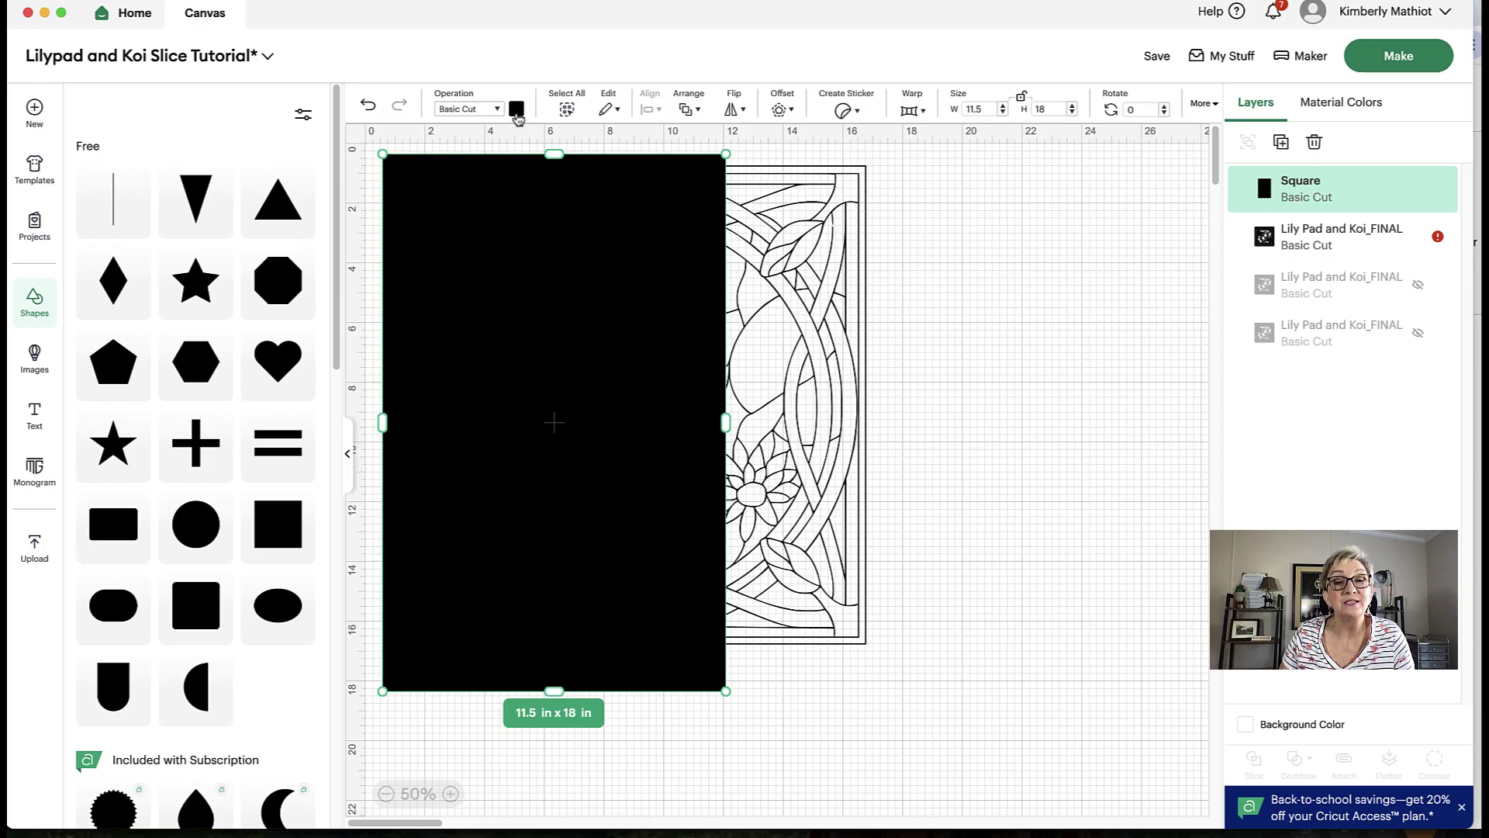
left_click(516, 109)
left_click(534, 210)
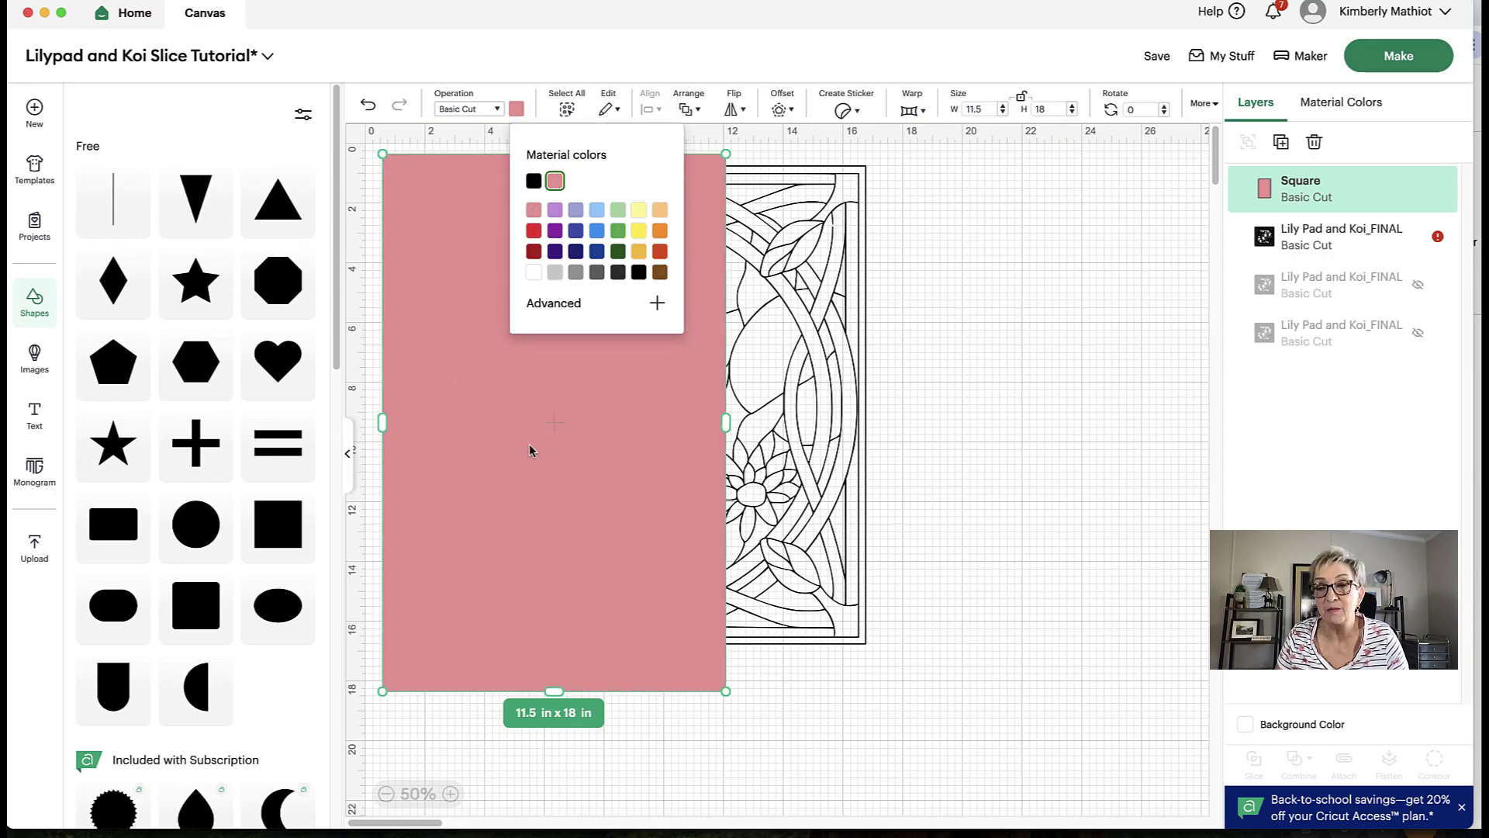
left_click(978, 401)
Step: Duplicate the pink 11.5 × 18 in rectangle
left_click(628, 430)
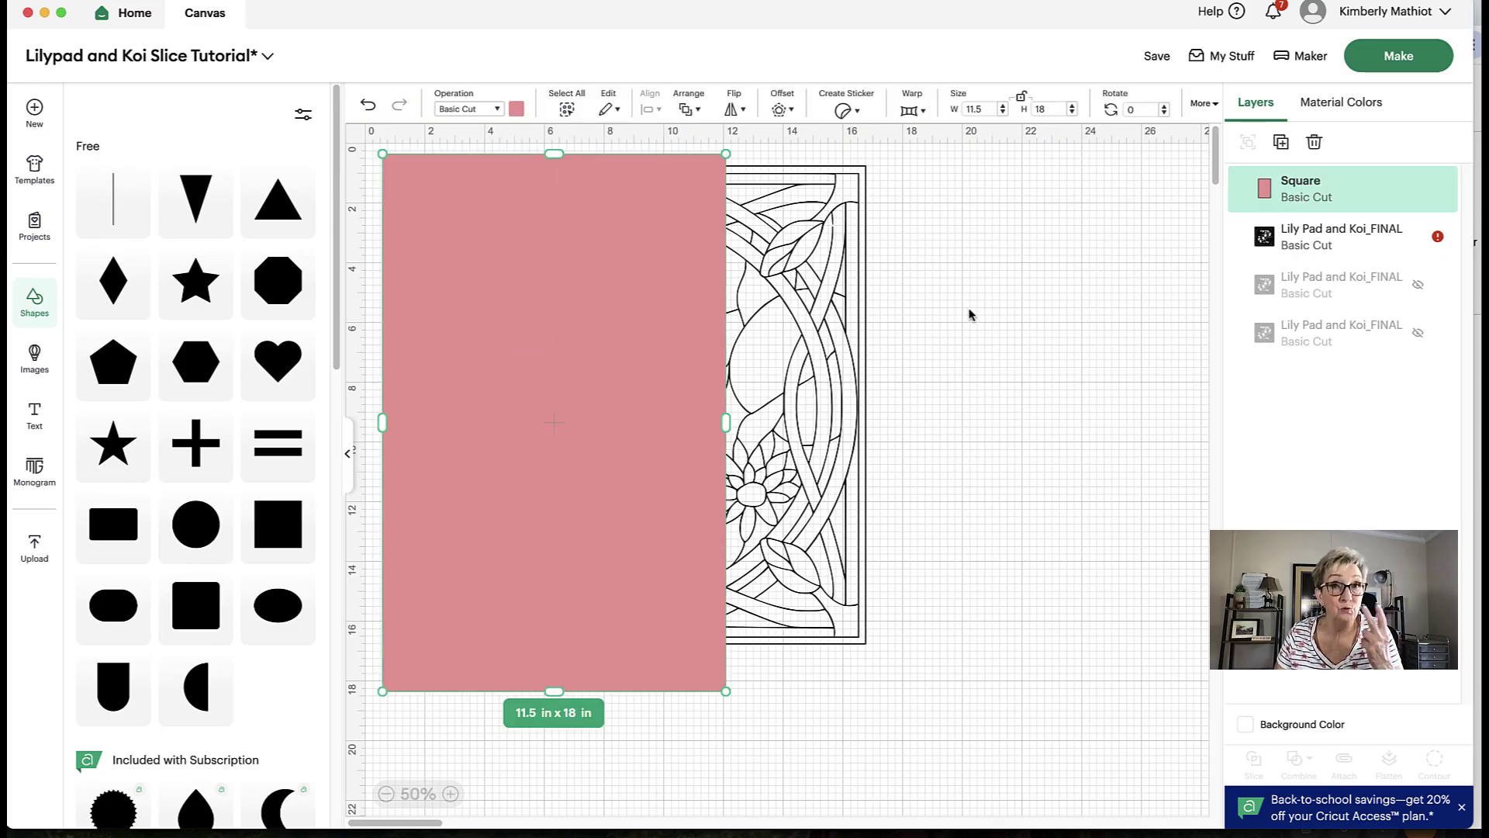
right_click(549, 358)
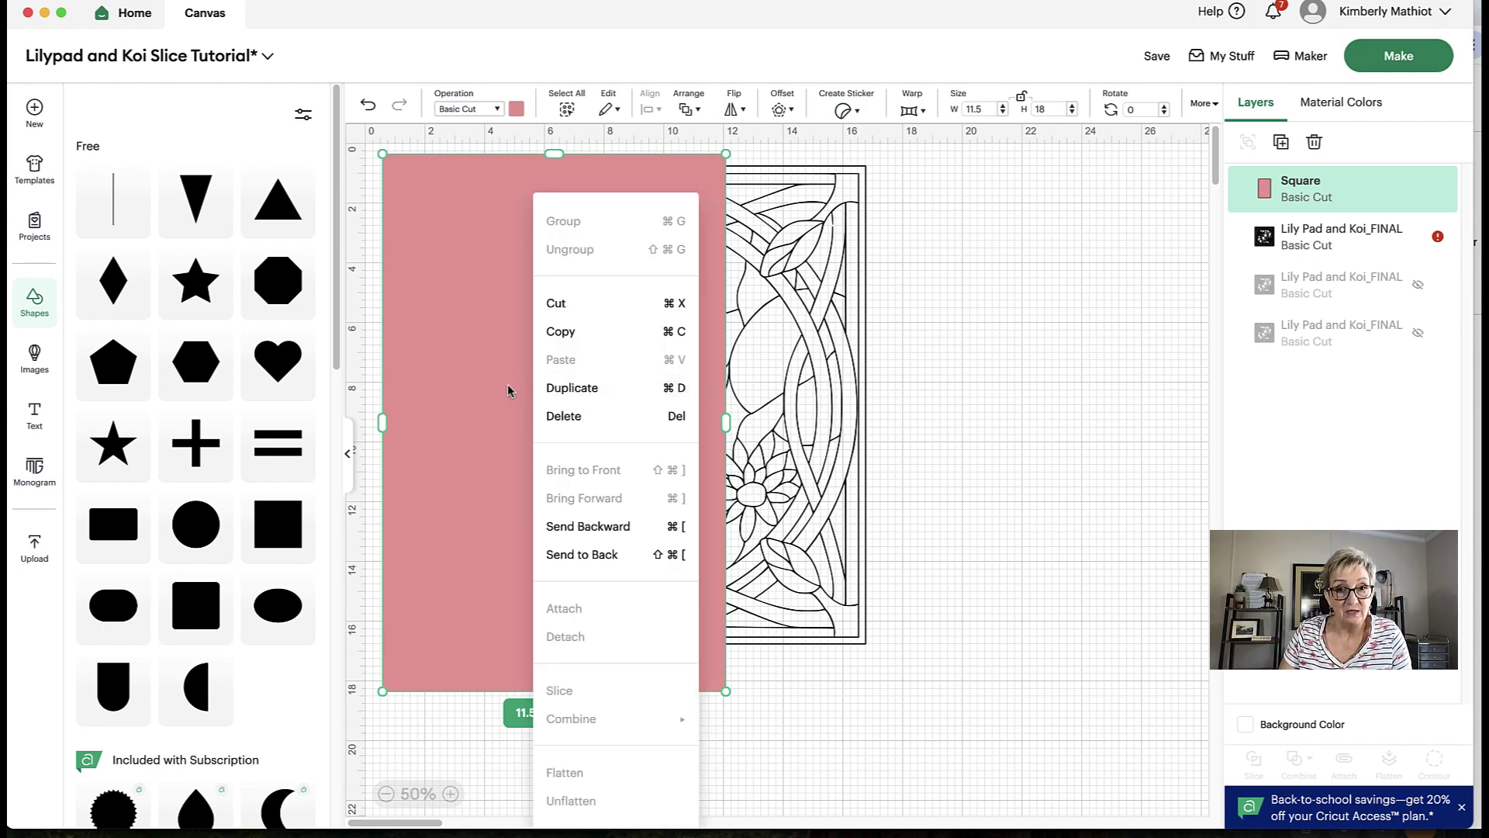
left_click(572, 388)
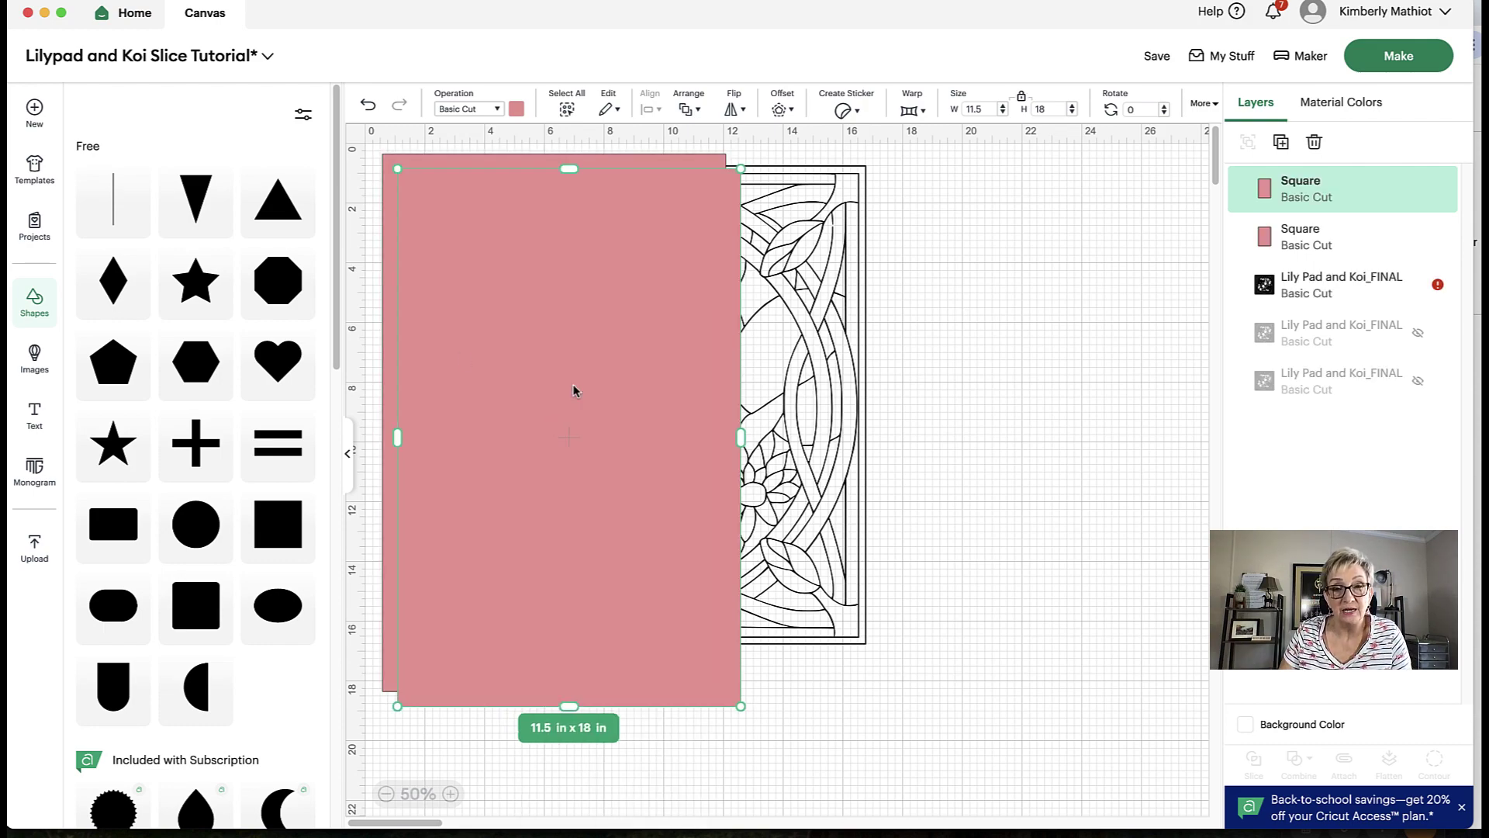
Step: Make a third copy of the pink 11.5 × 18 in rectangle and spread the two copies over the middle and to the right of the design
right_click(574, 391)
left_click(579, 388)
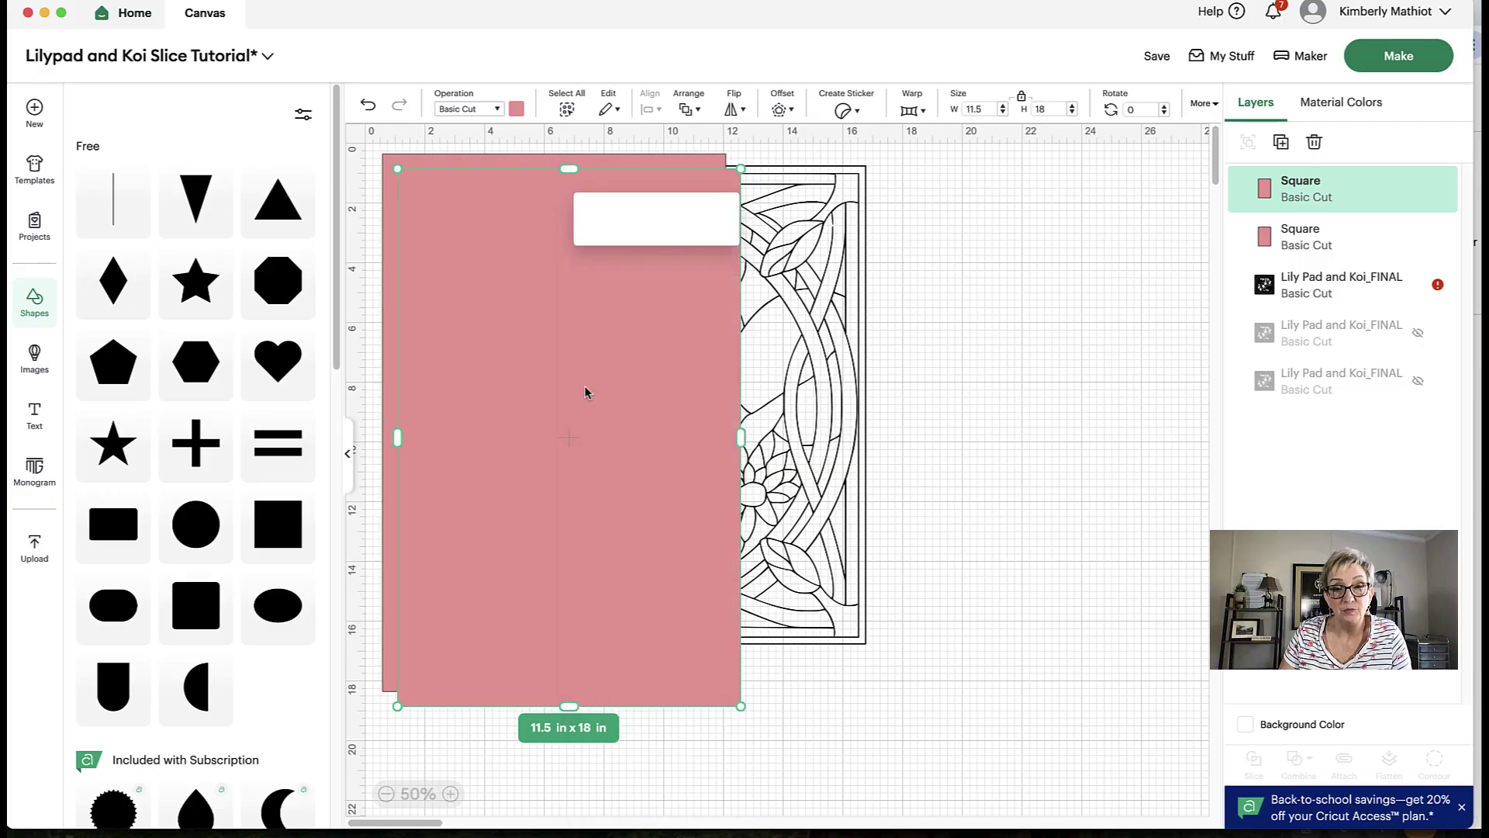
left_click_drag(579, 395, 977, 400)
left_click_drag(686, 411, 791, 419)
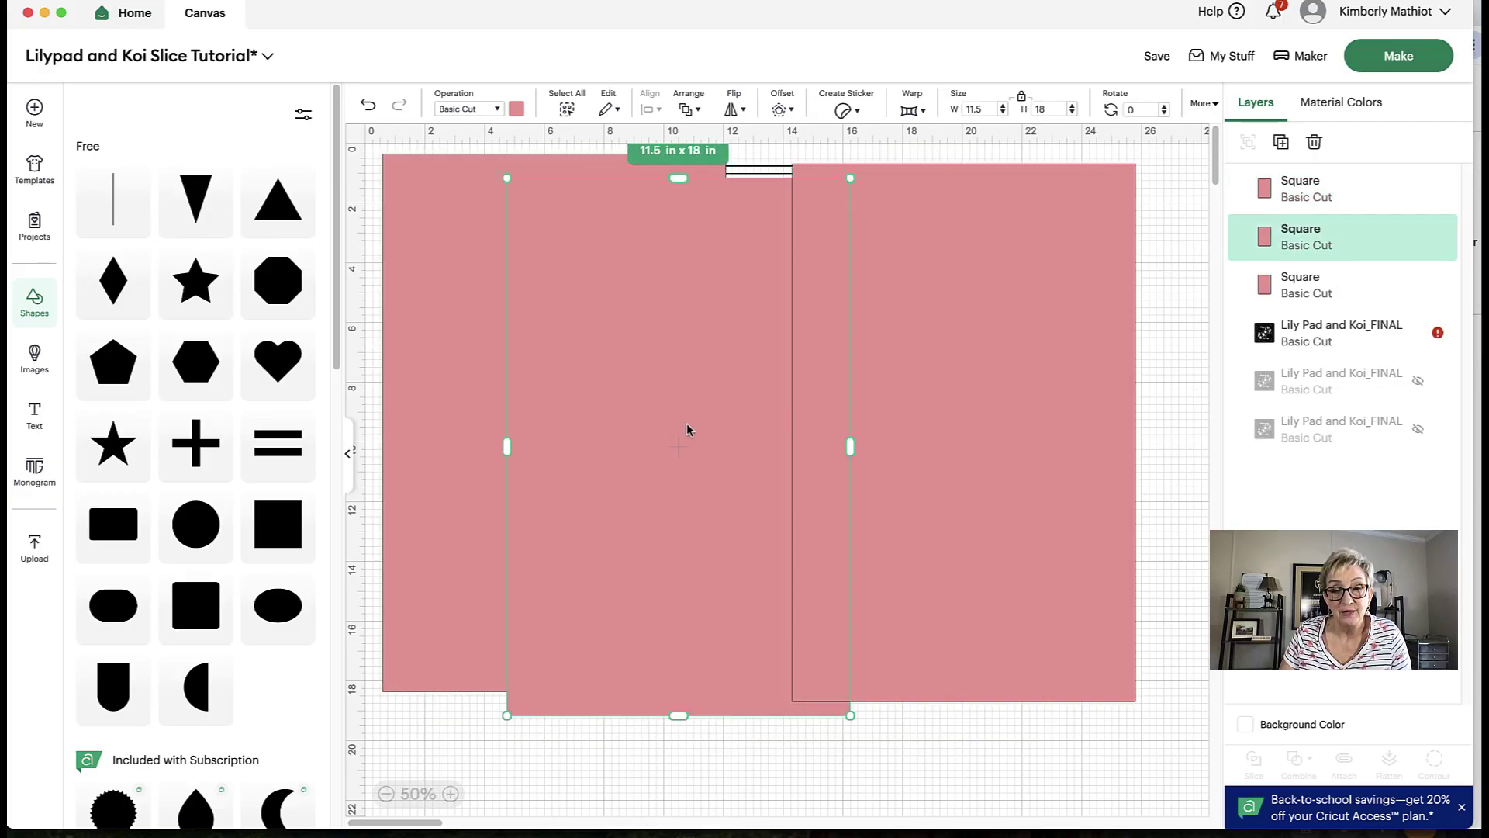
Step: Recolor the middle rectangle light purple and the rightmost rectangle periwinkle blue
left_click(516, 109)
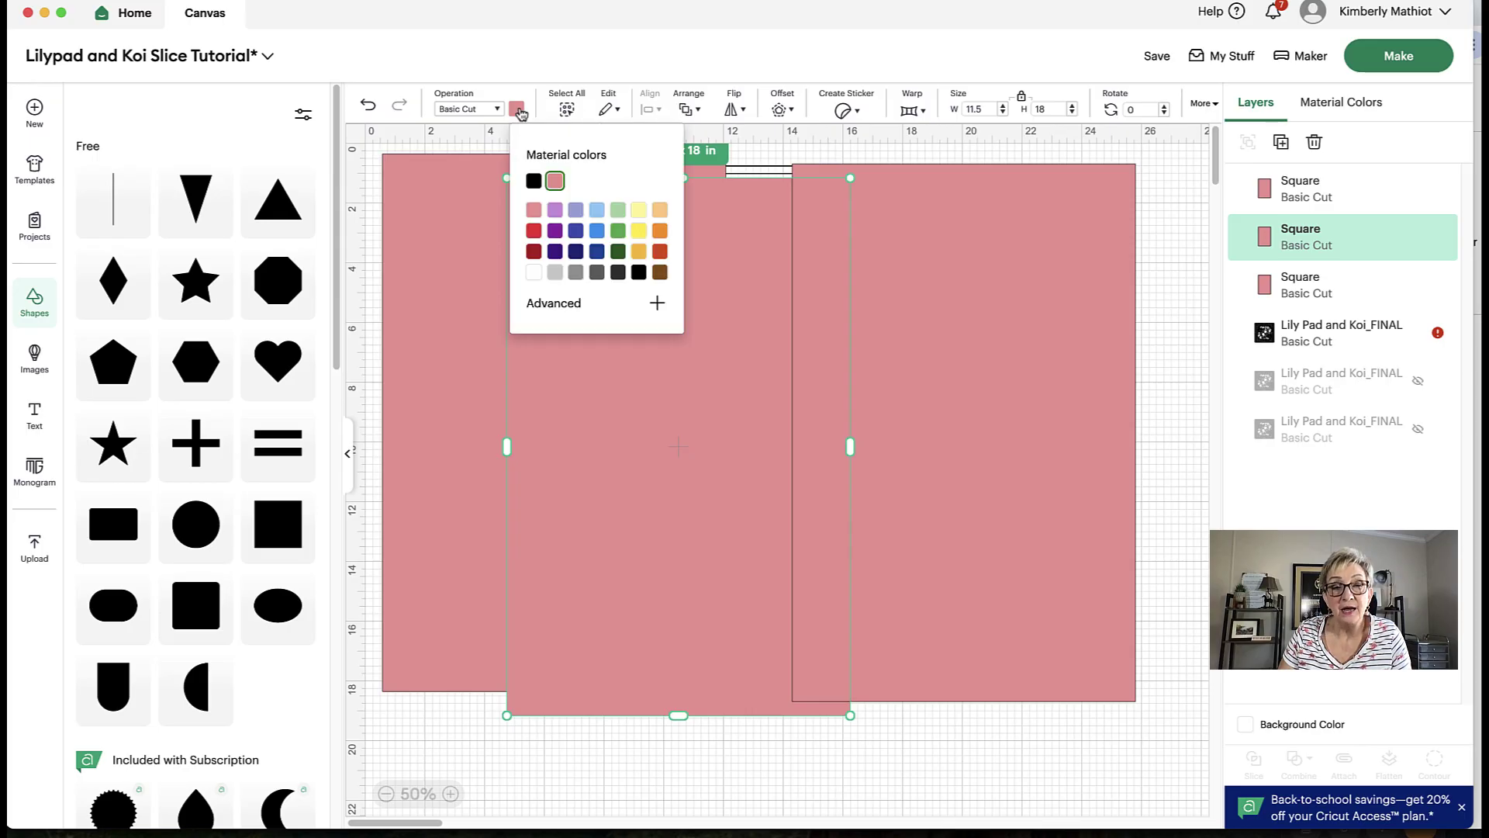
left_click(555, 209)
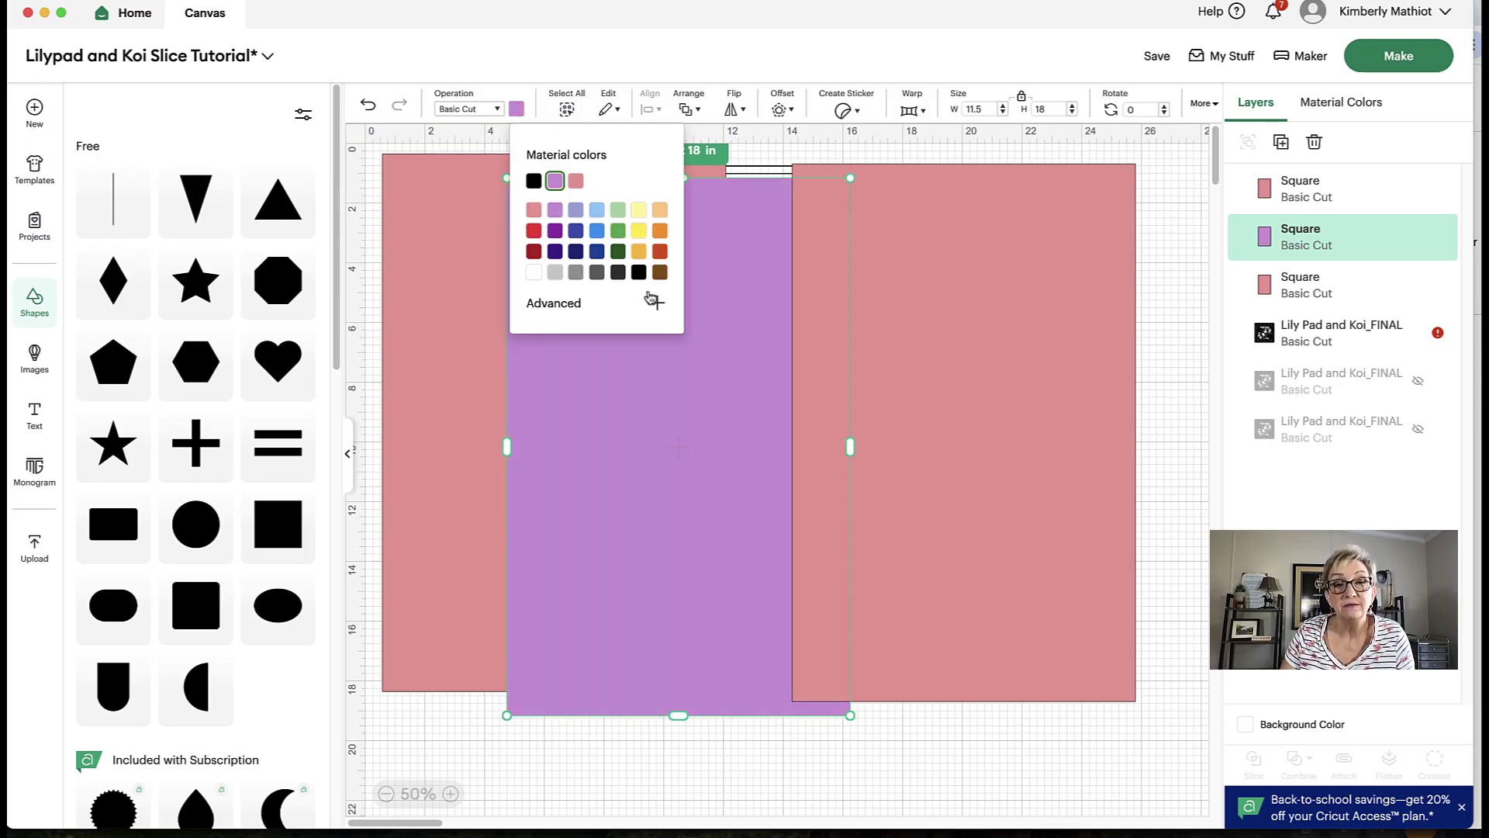
left_click(877, 332)
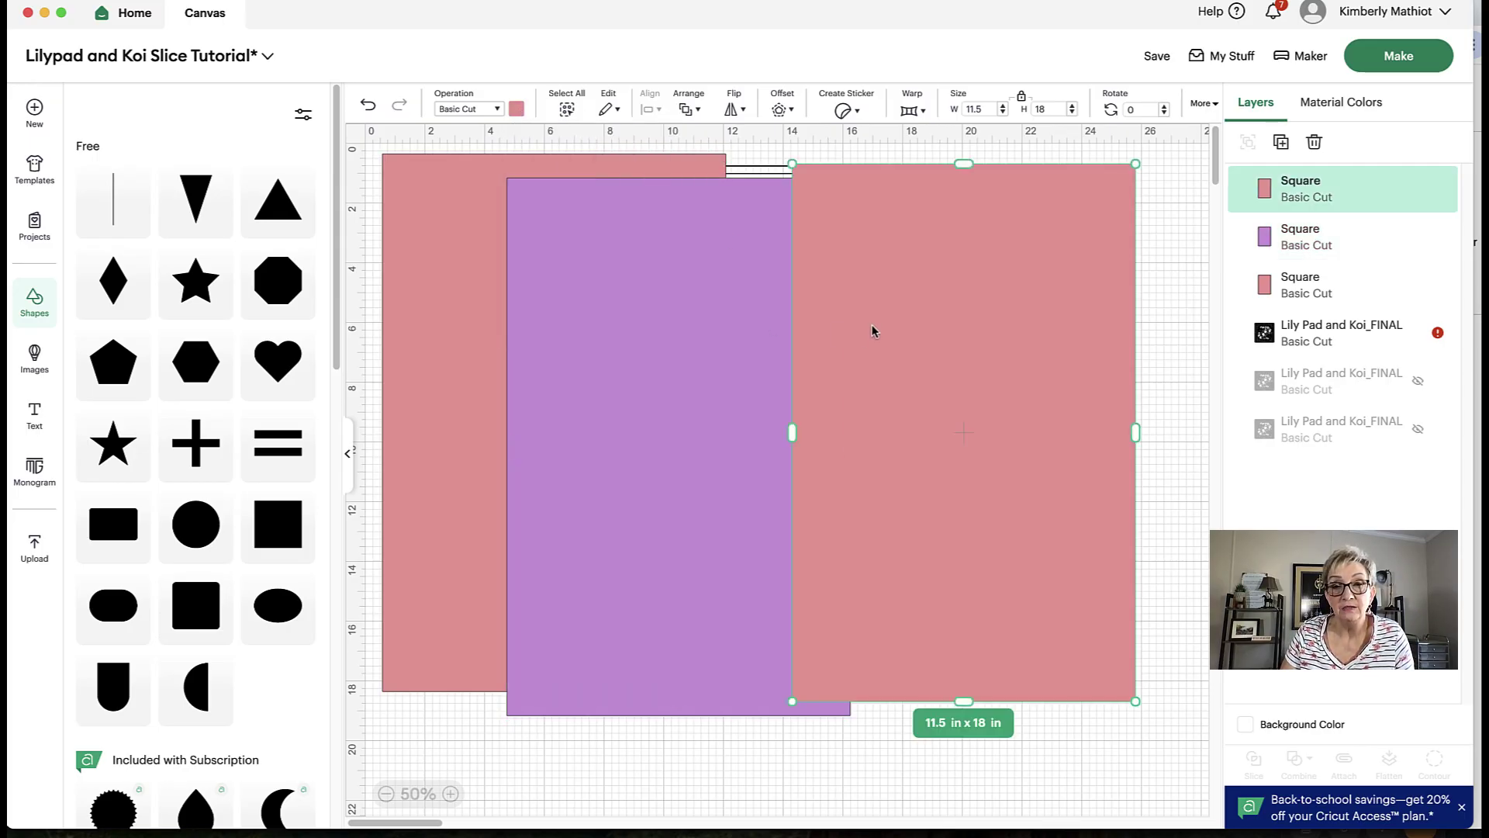
left_click(517, 110)
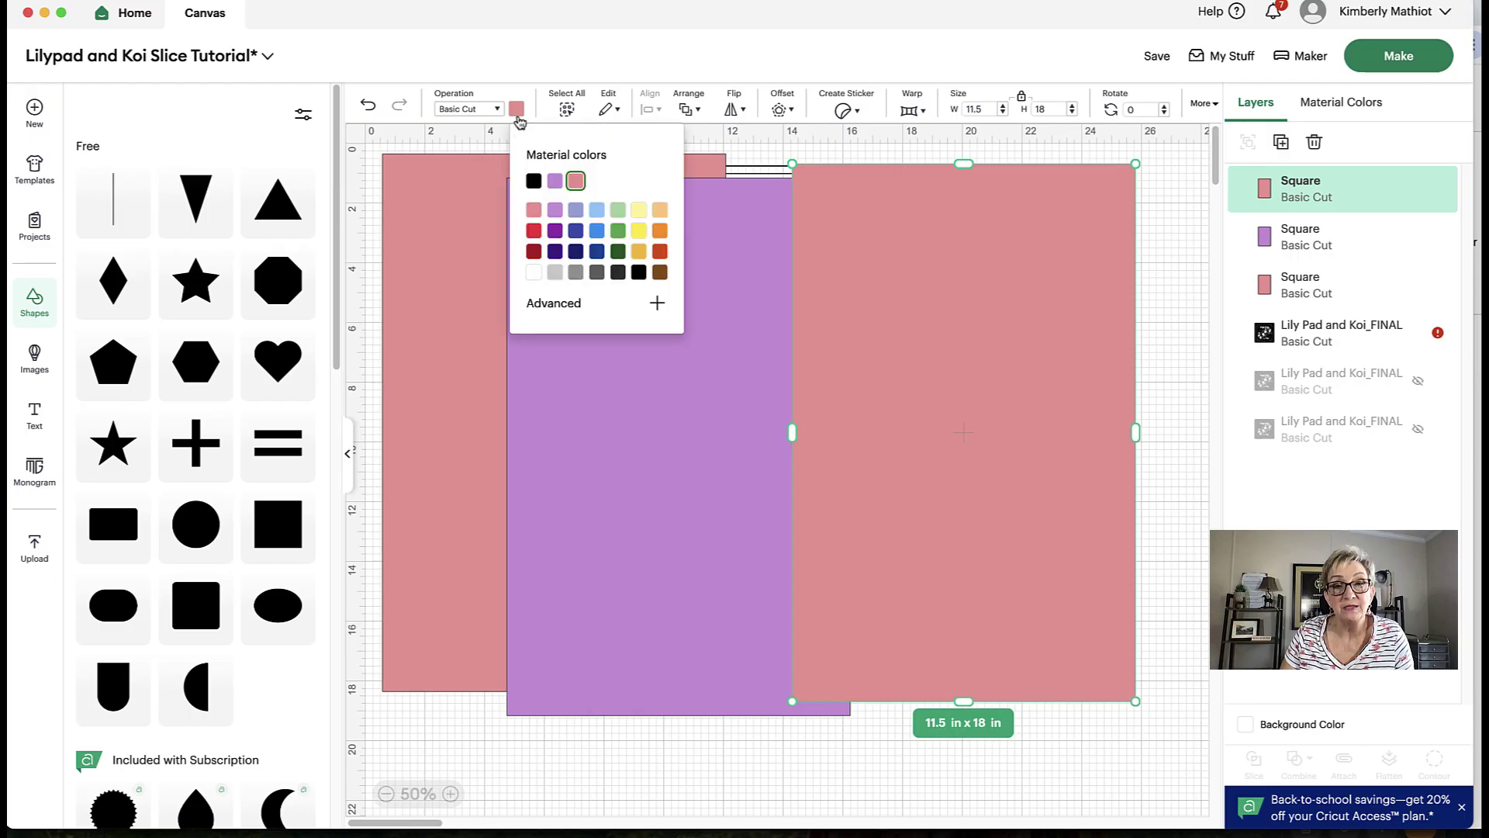
left_click(576, 210)
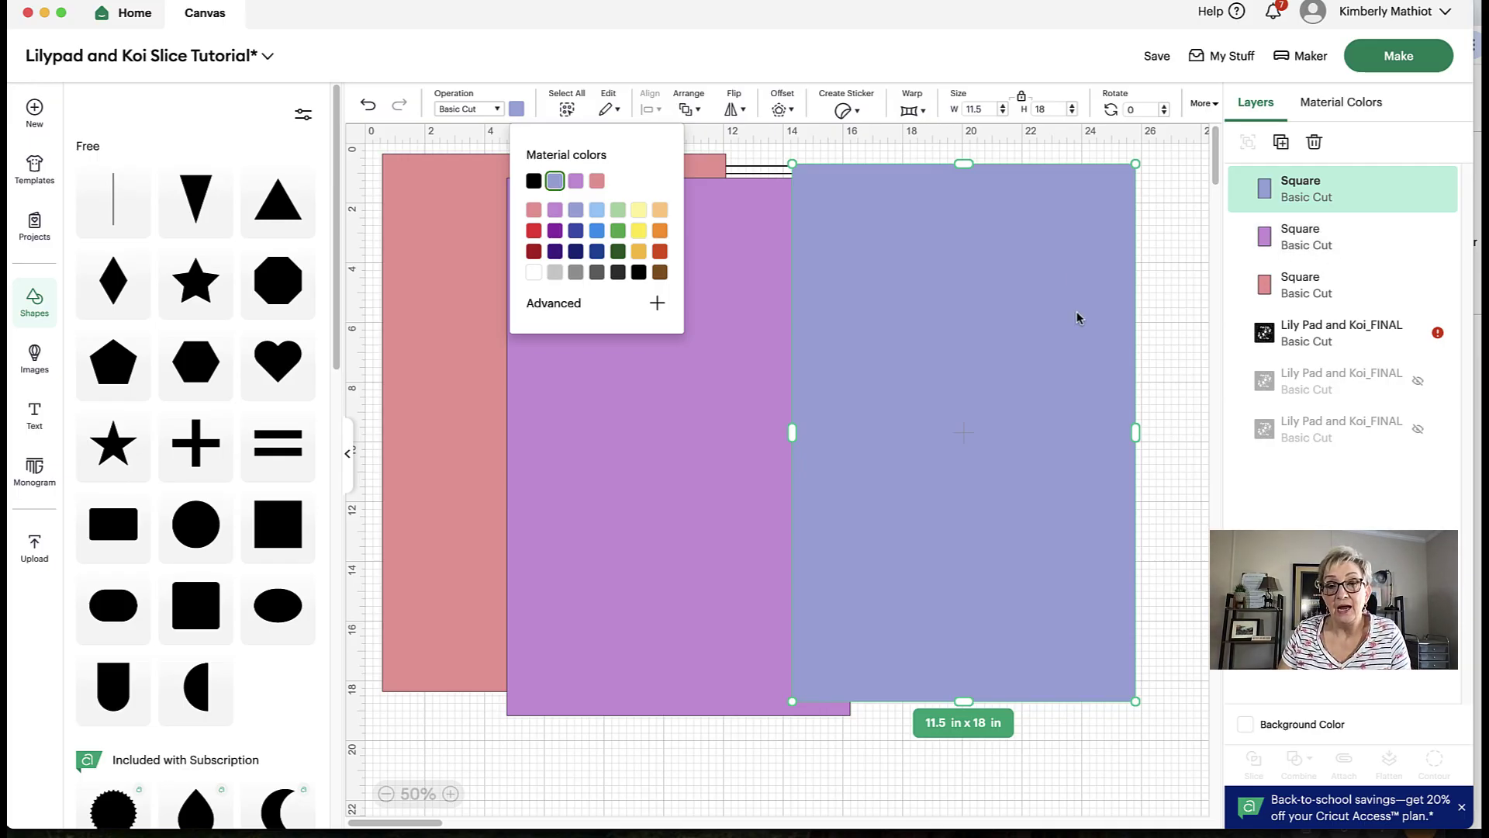
Step: Hide the purple and blue rectangles, and send the pink rectangle to the back behind the design
left_click(1419, 238)
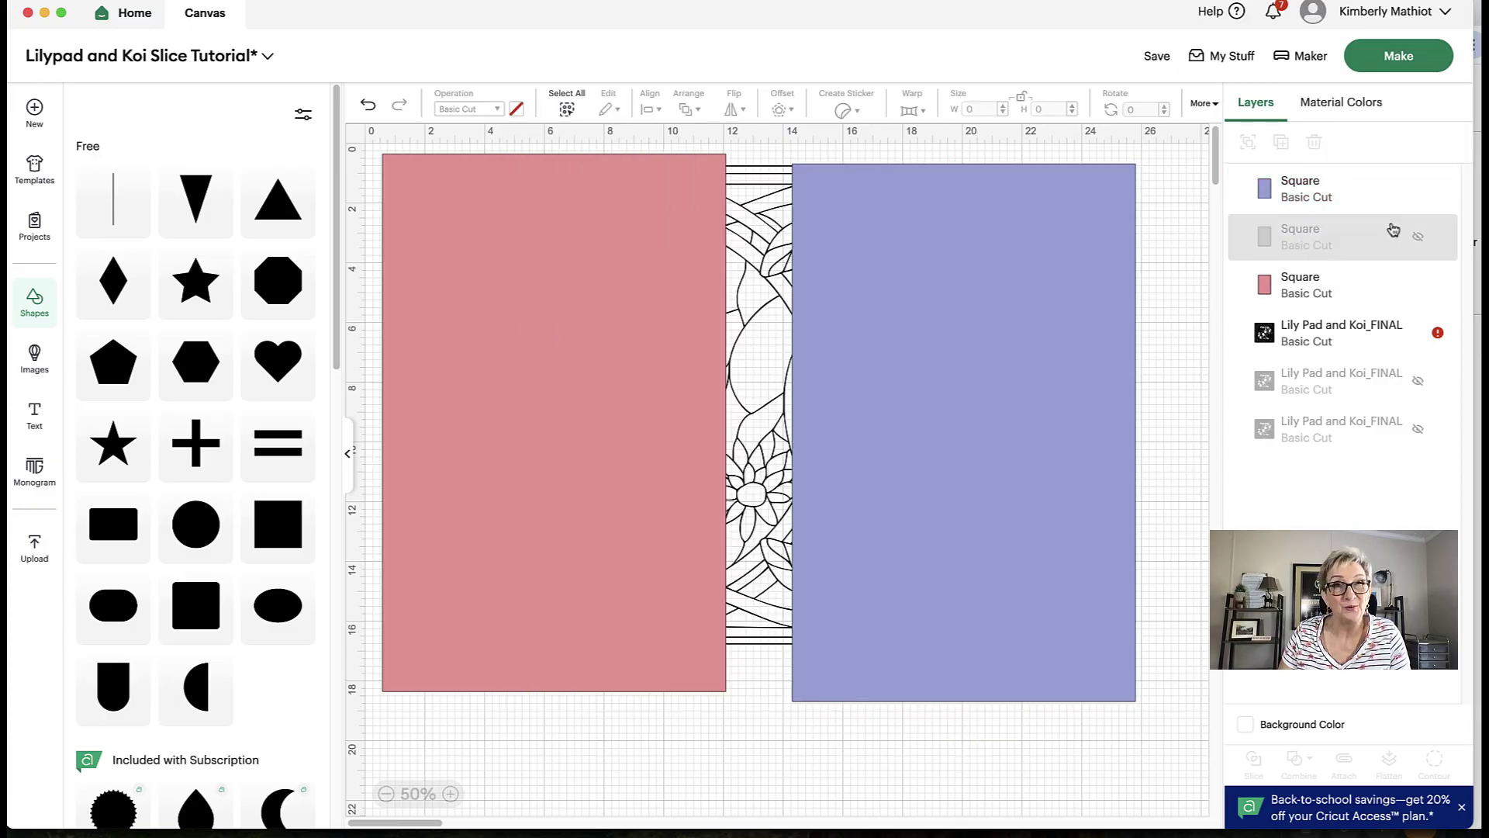
left_click(1419, 190)
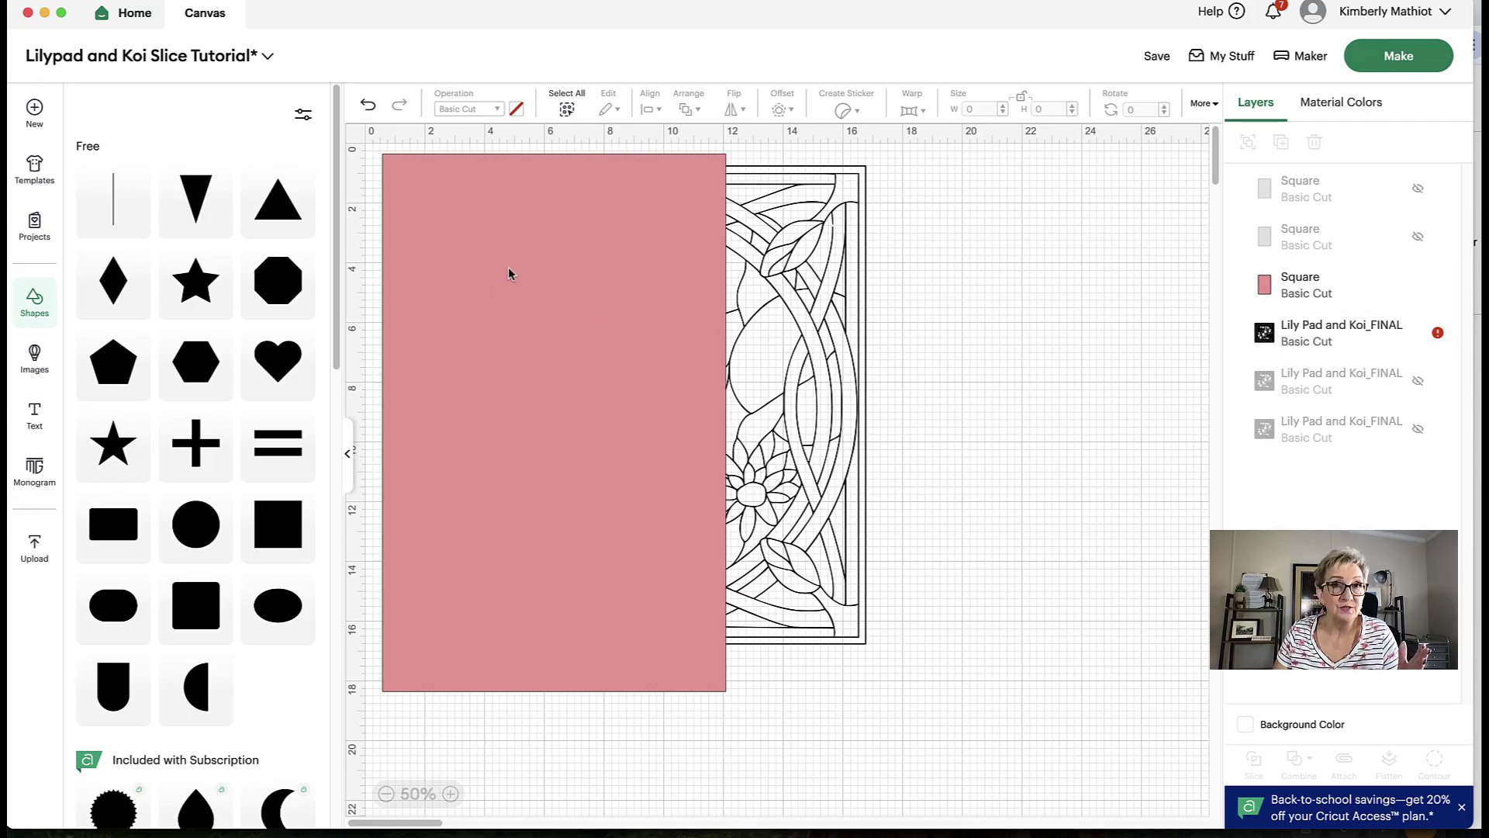
right_click(572, 355)
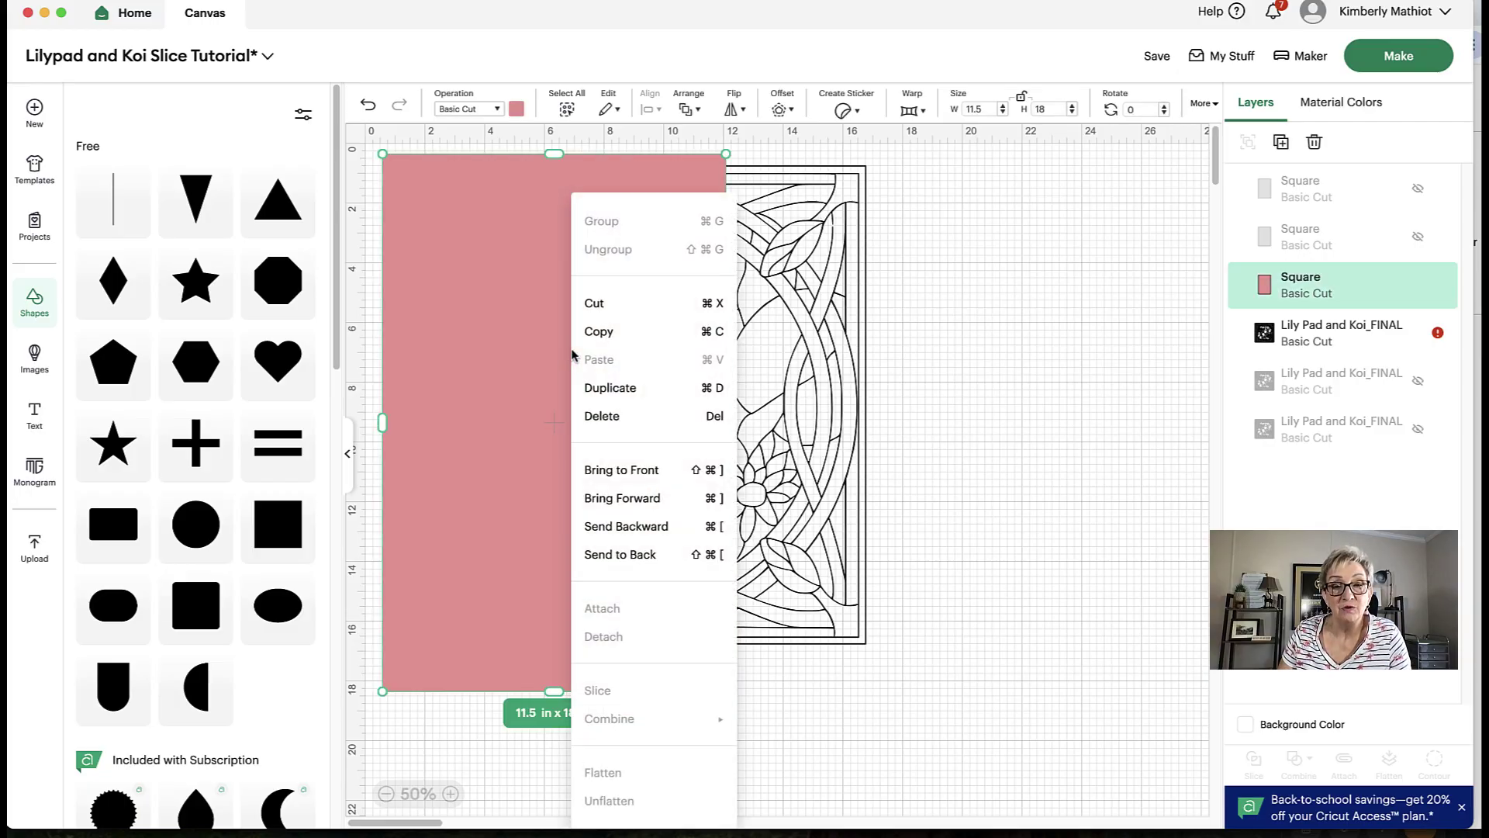
left_click(621, 554)
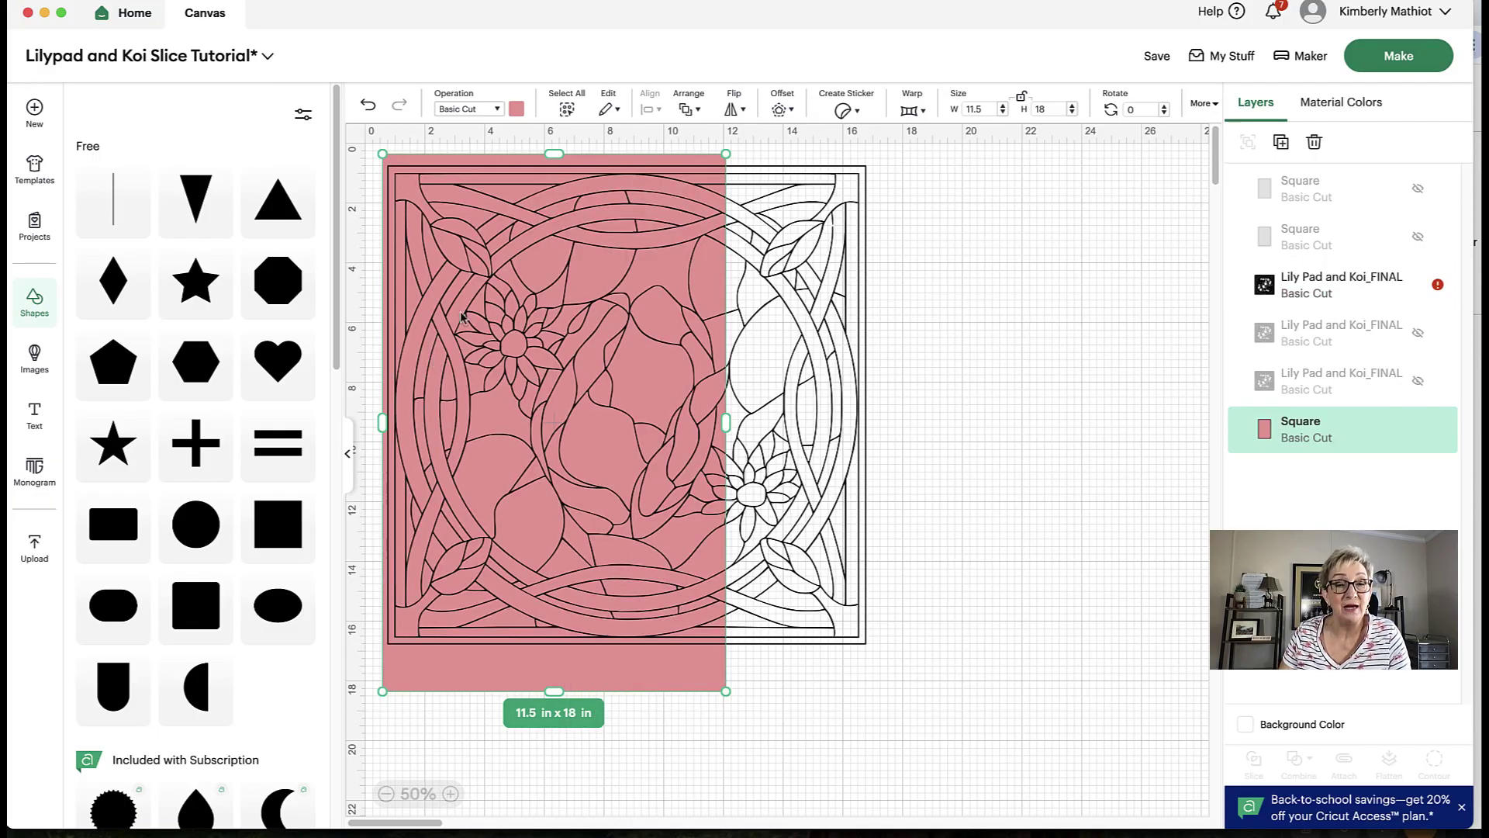
Step: Reposition the pink rectangle so its left and upper edges extend slightly beyond the design's border, checking where its right edge crosses the artwork
left_click_drag(499, 391, 487, 388)
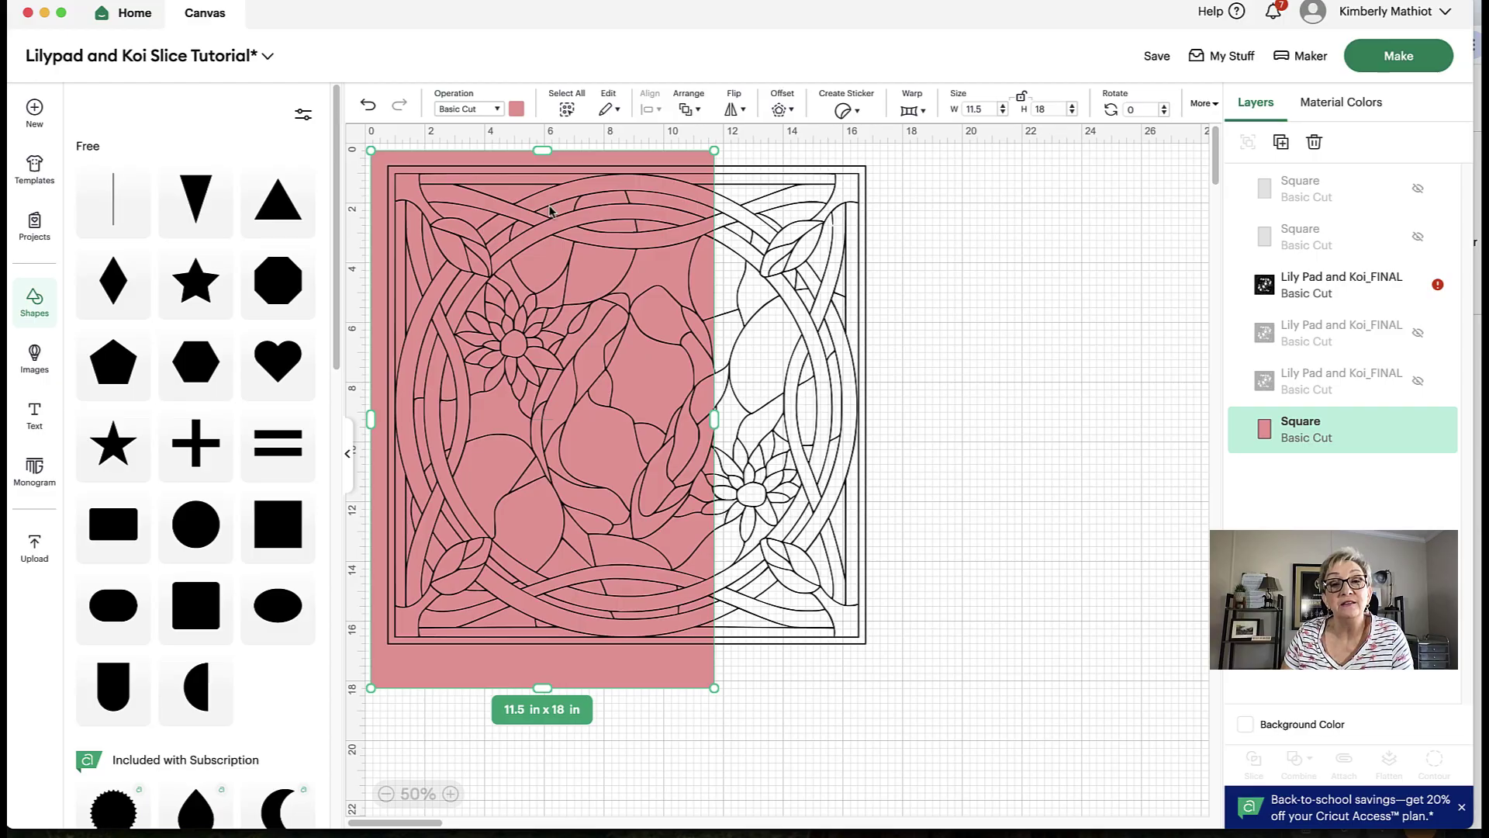
left_click_drag(580, 327, 595, 330)
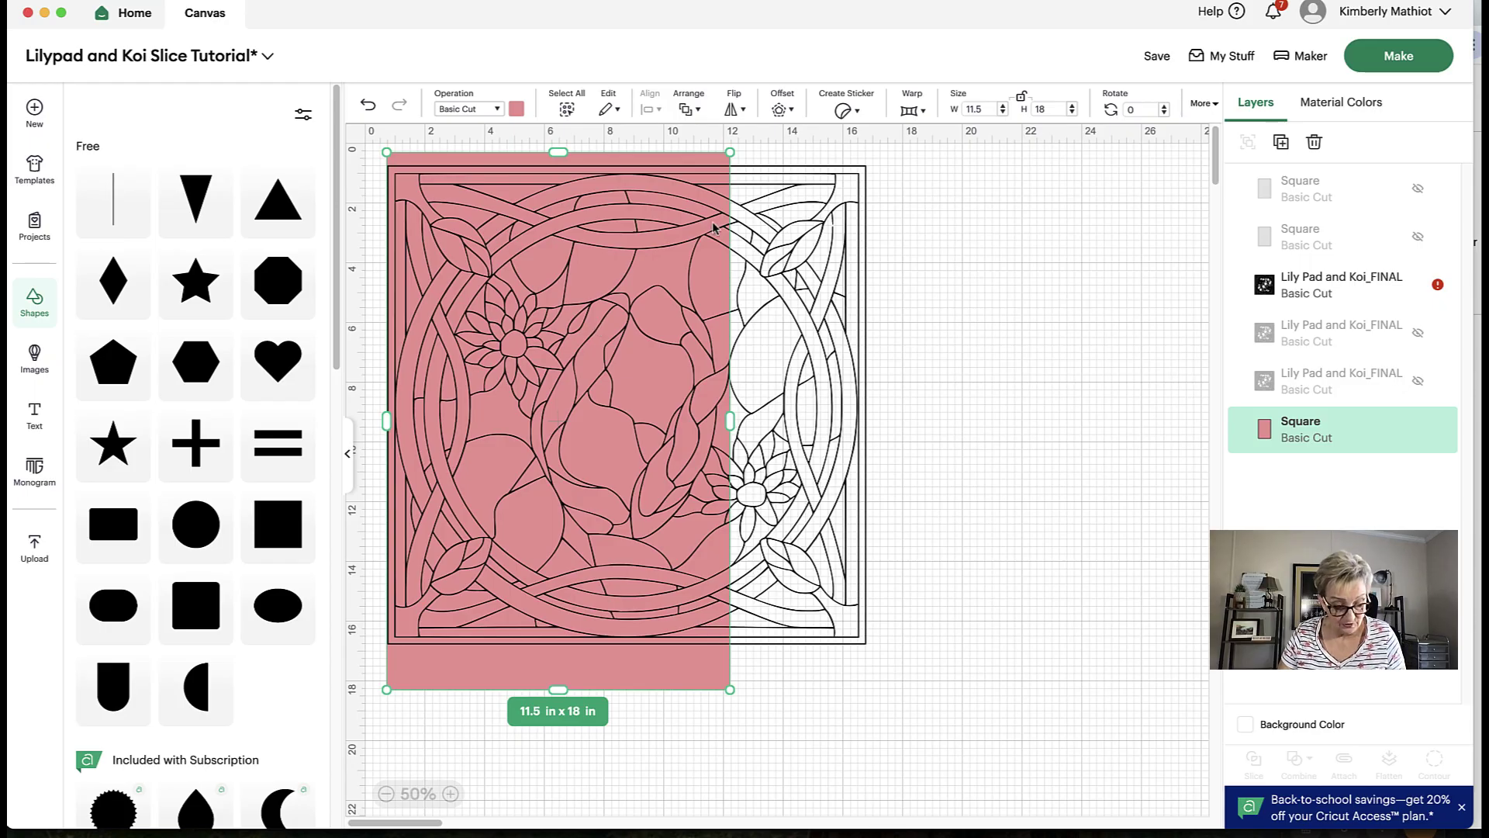
scroll(713, 226, "up", 3)
left_click_drag(713, 227, 433, 547)
left_click_drag(446, 687, 460, 676)
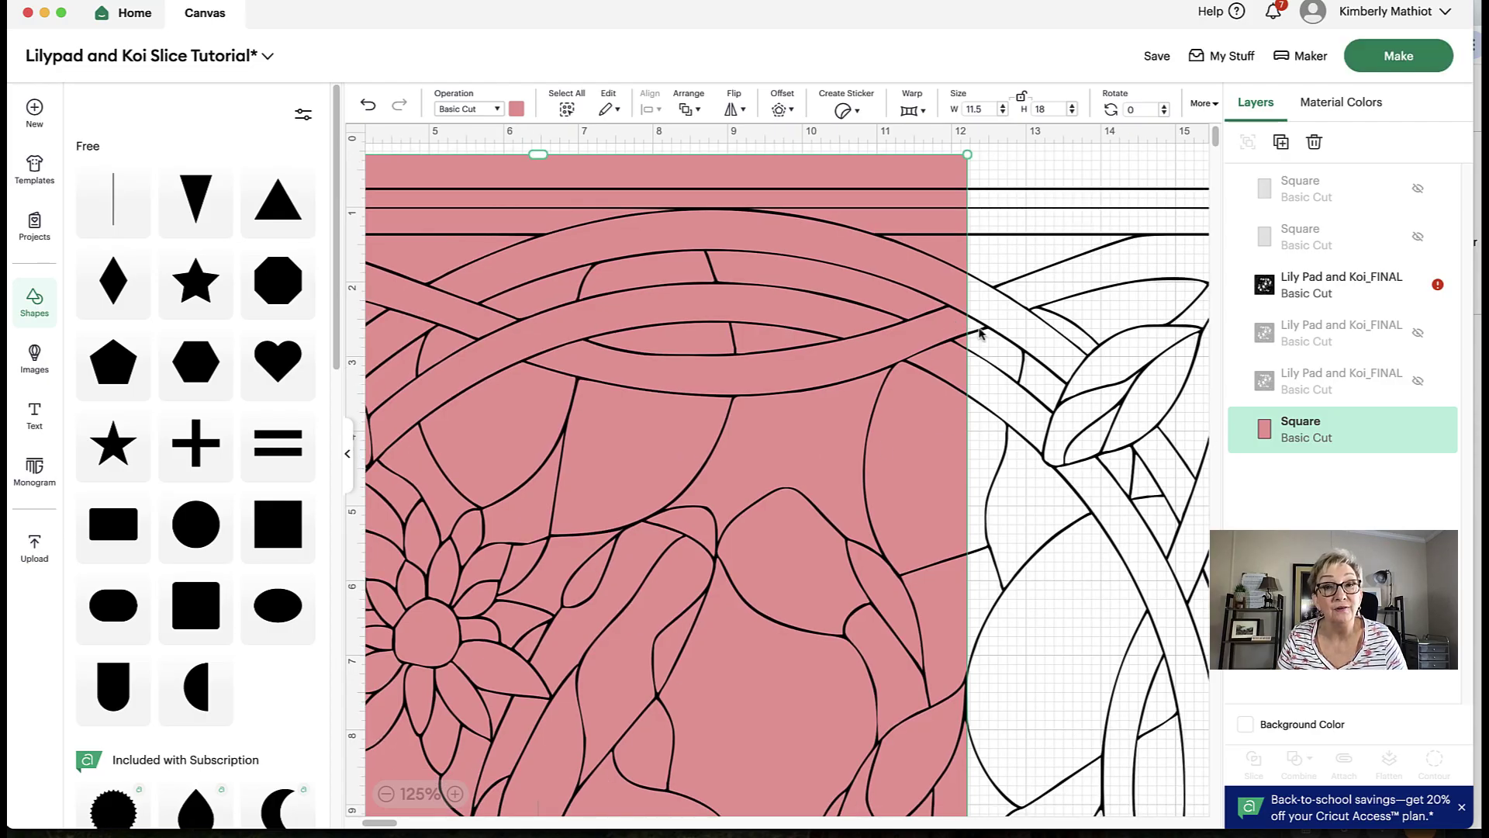
scroll(446, 220, "down", 5)
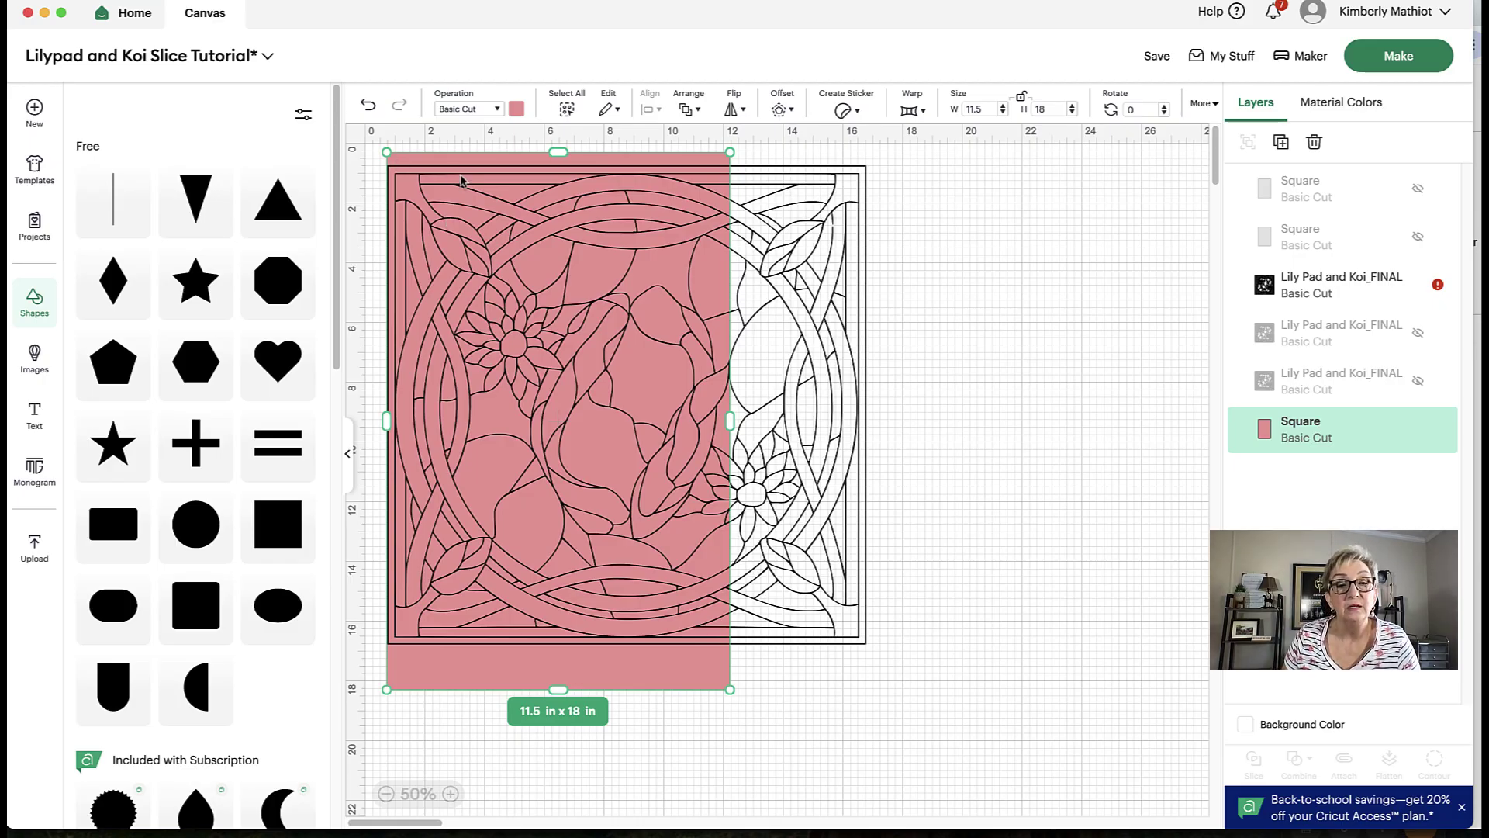
left_click_drag(491, 286, 484, 286)
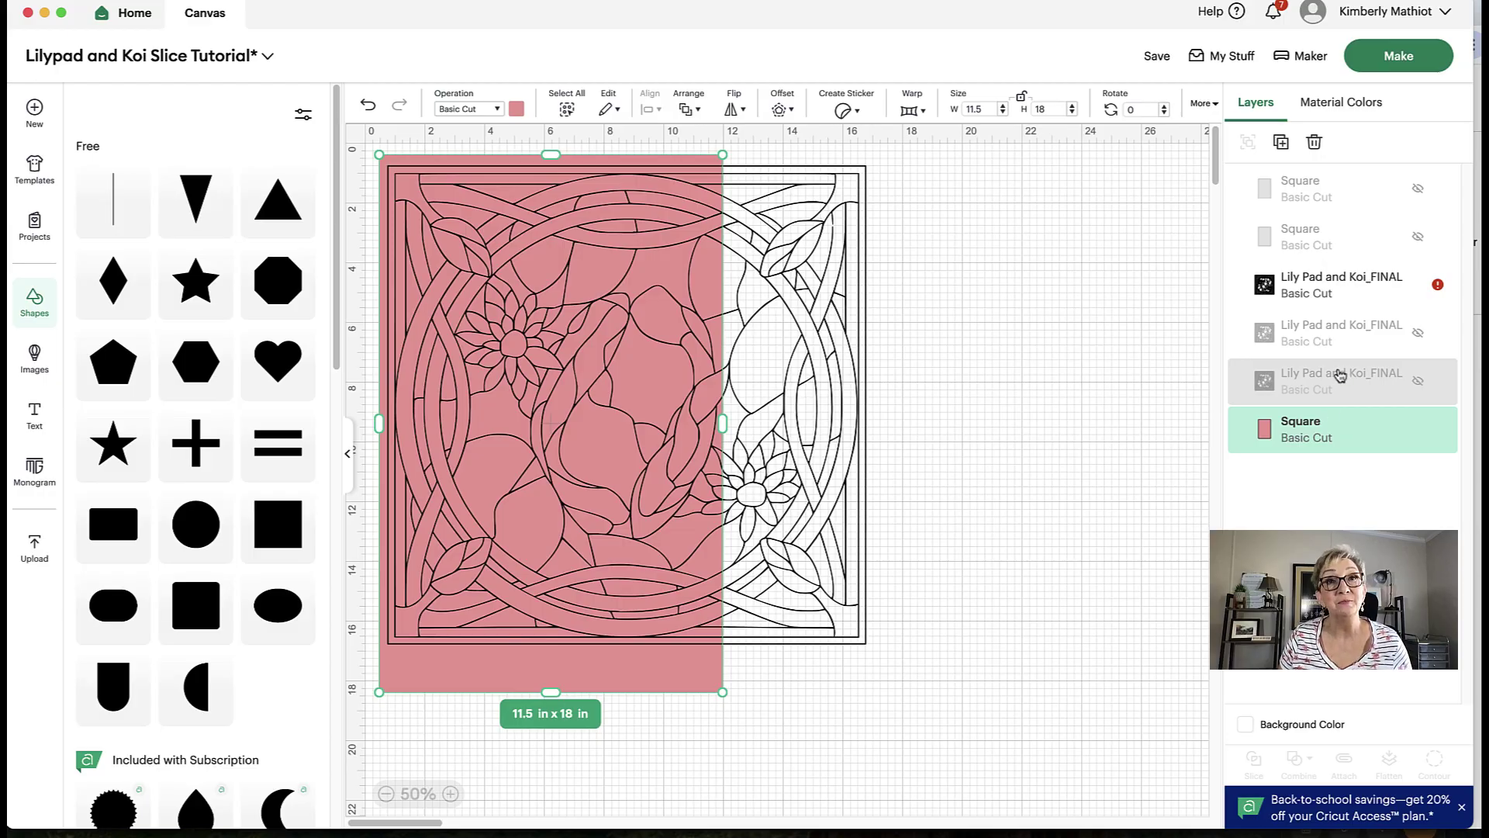
Step: Slice the visible Lily Pad and Koi_FINAL layer with the pink rectangle
left_click(1320, 284, "shift")
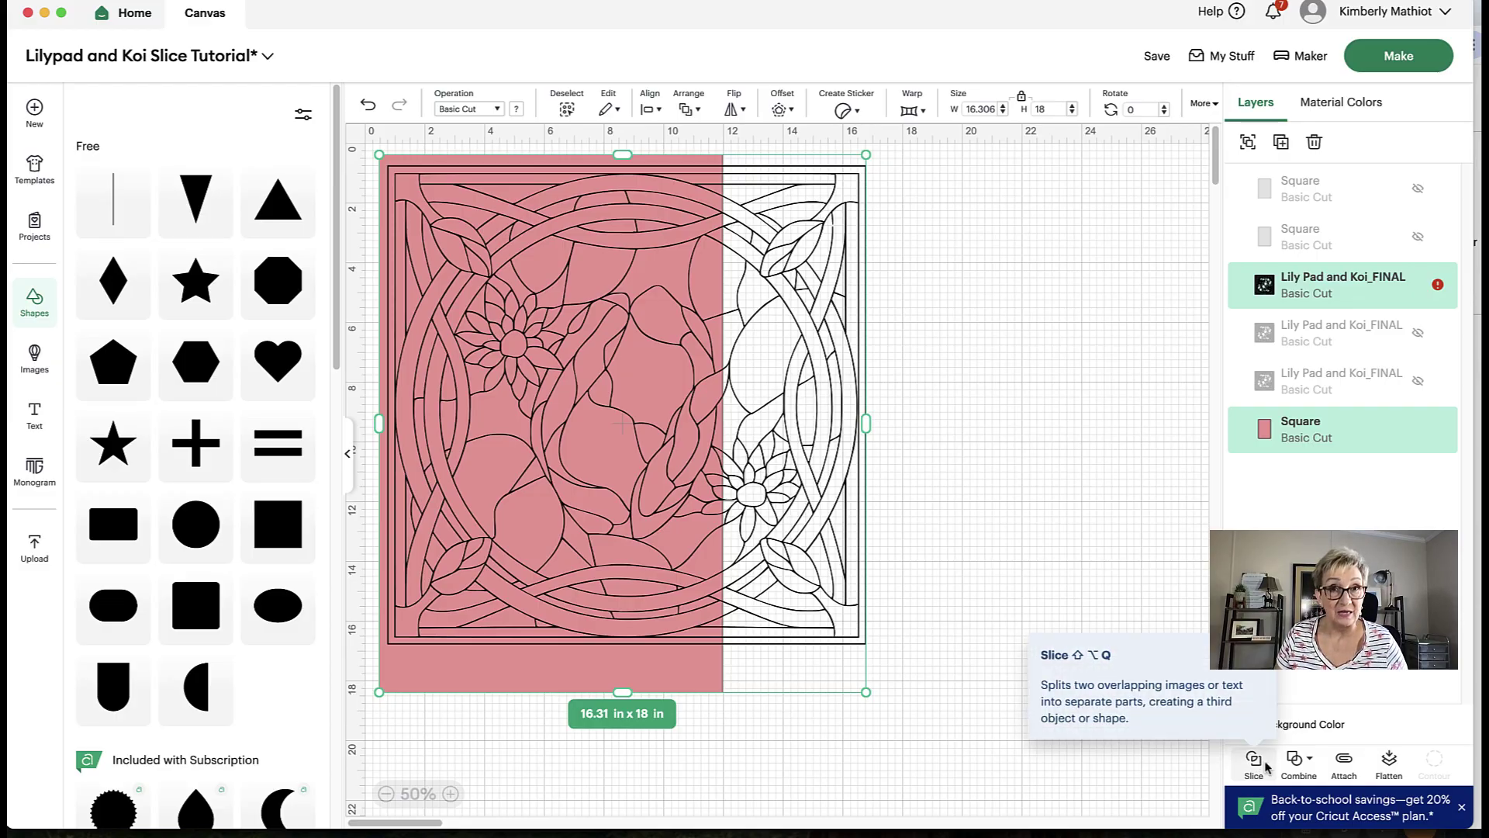
left_click(1336, 441)
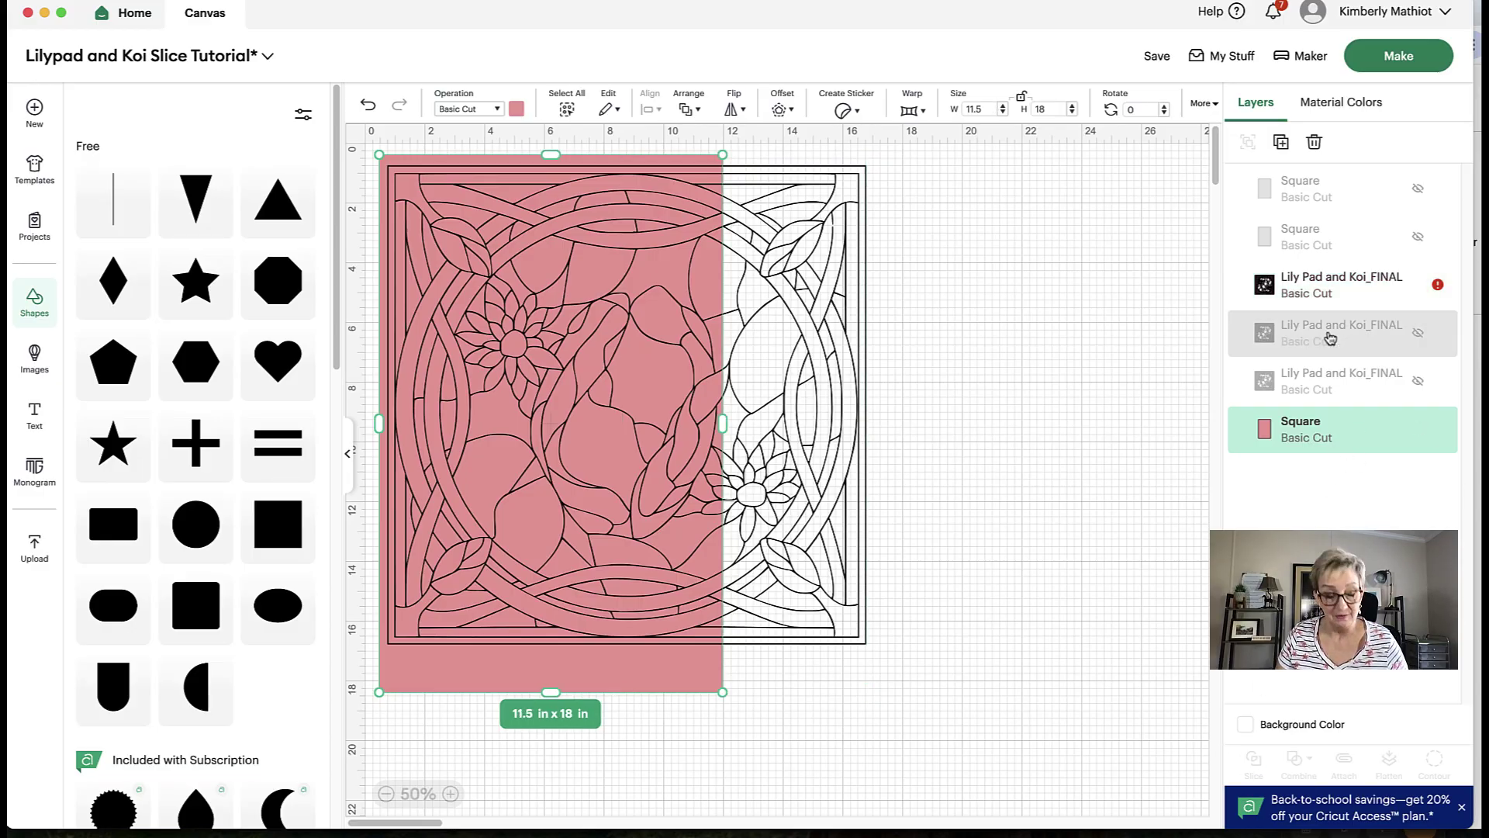
left_click(1397, 293, "shift")
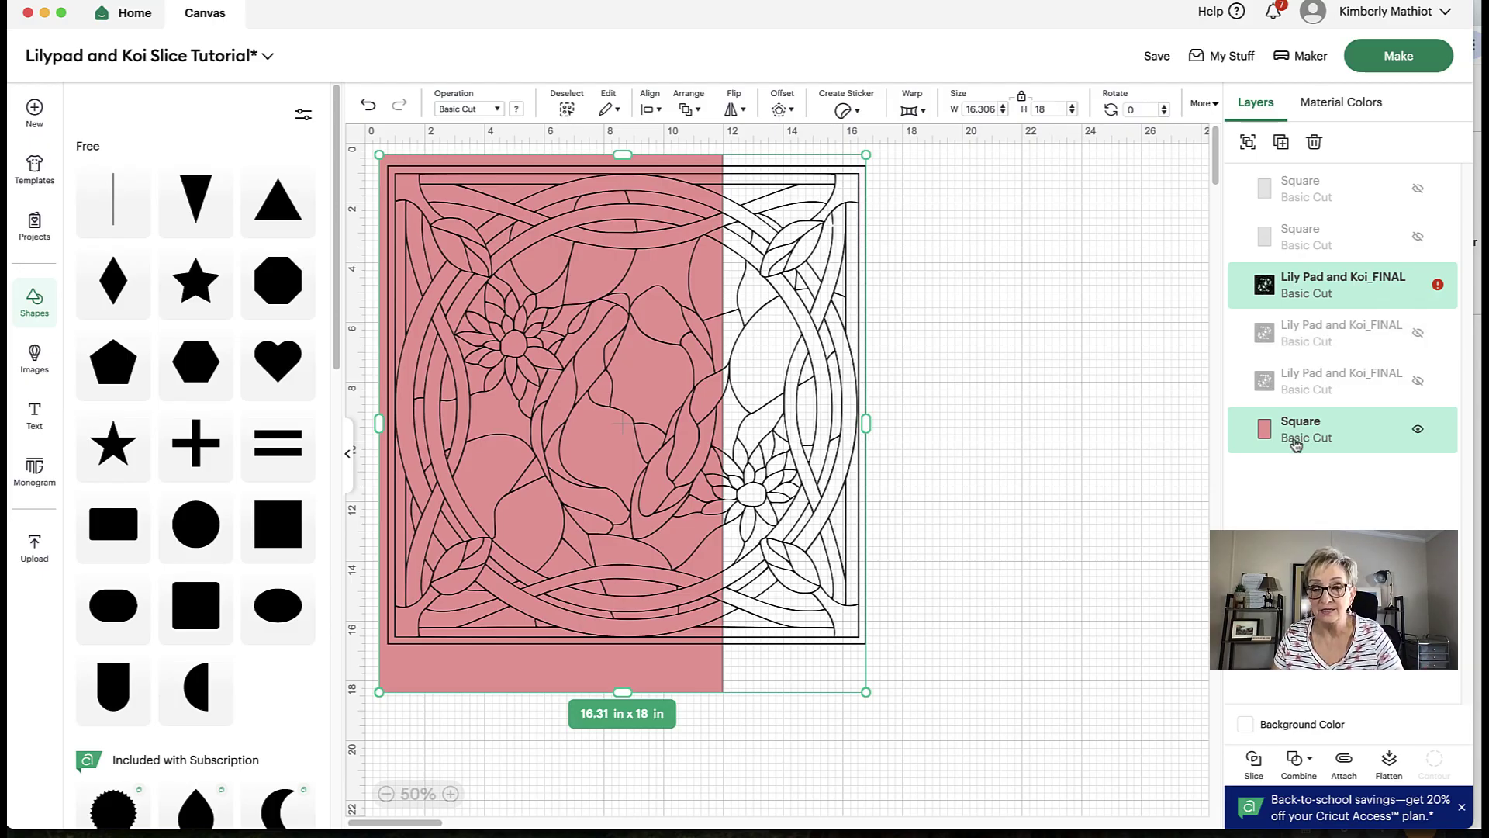
left_click(1255, 762)
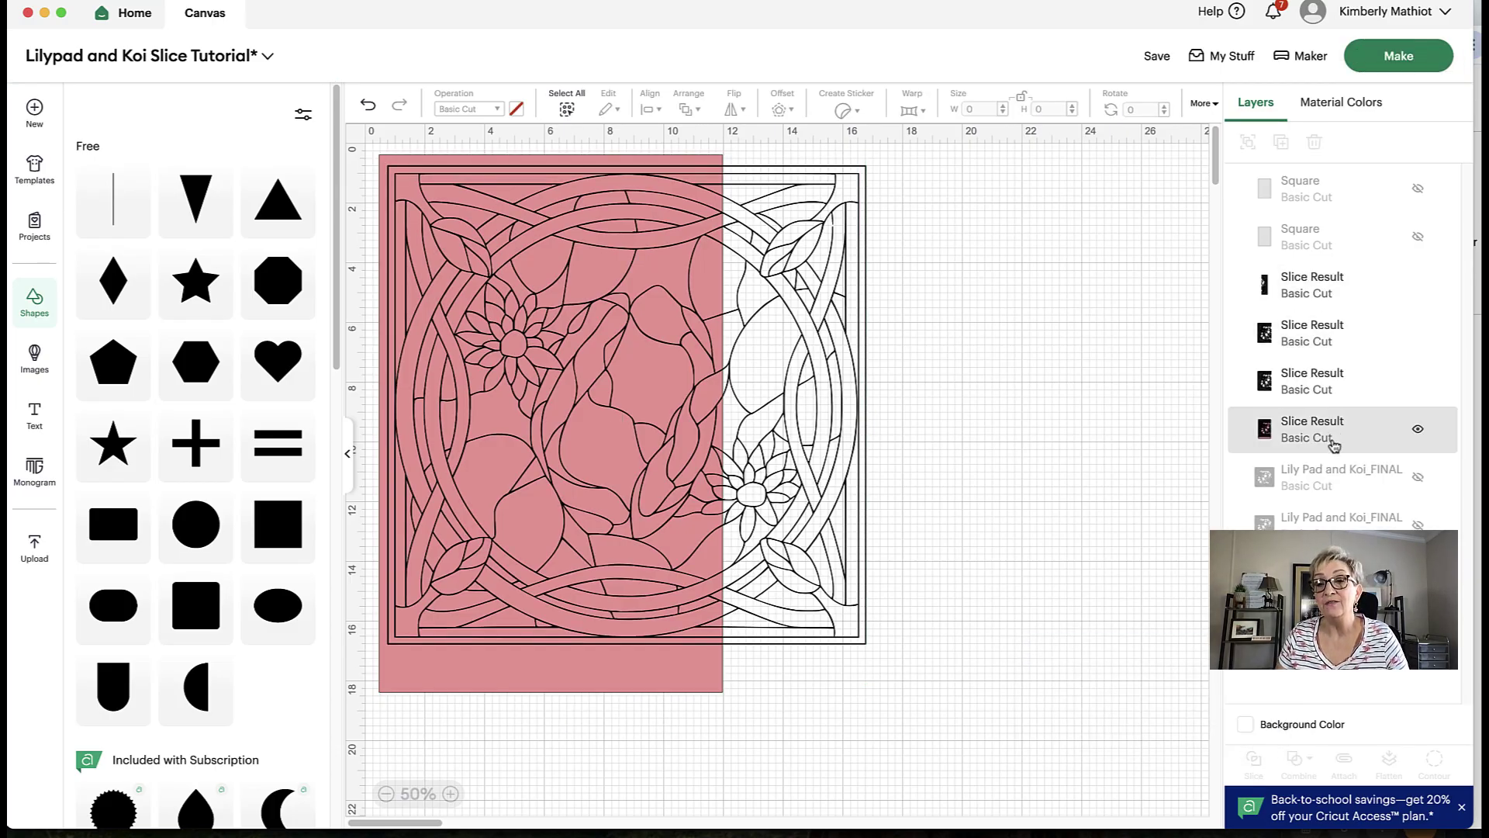
Step: Delete the pink background slice result and the design's right strip, moving the strip aside first
left_click(1290, 427)
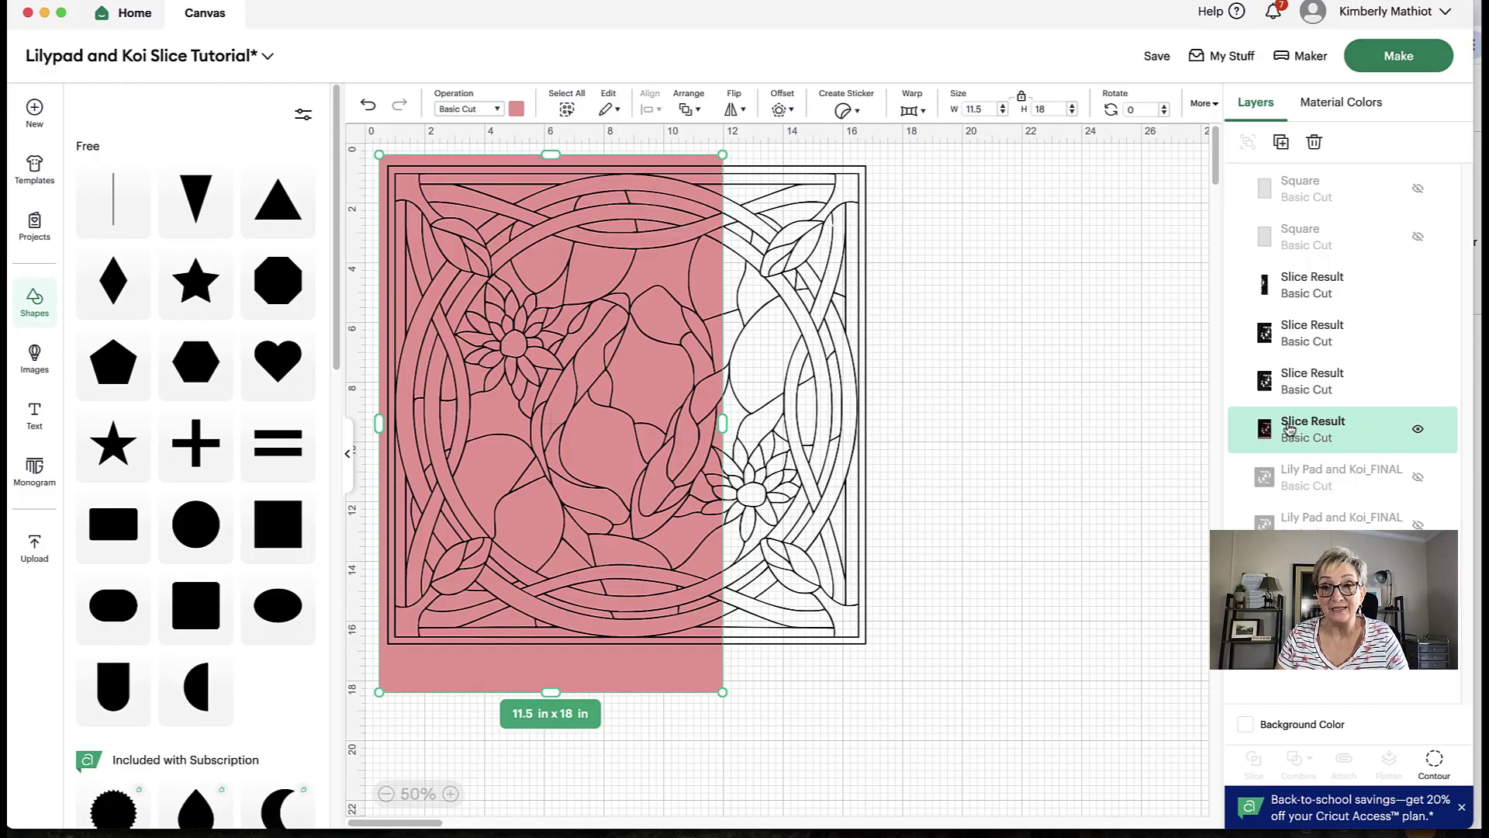
key("Delete")
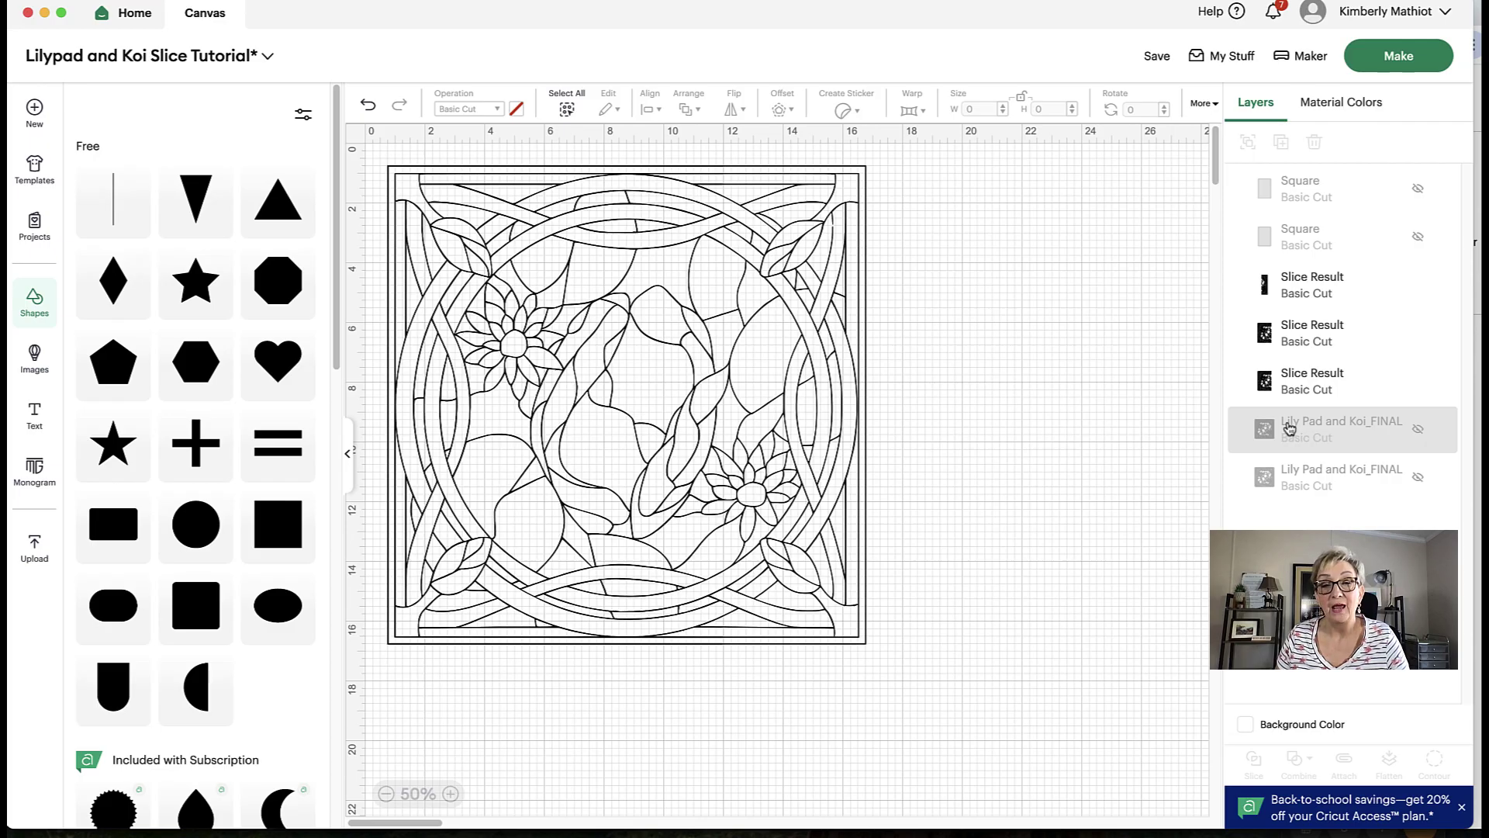
left_click(1328, 294)
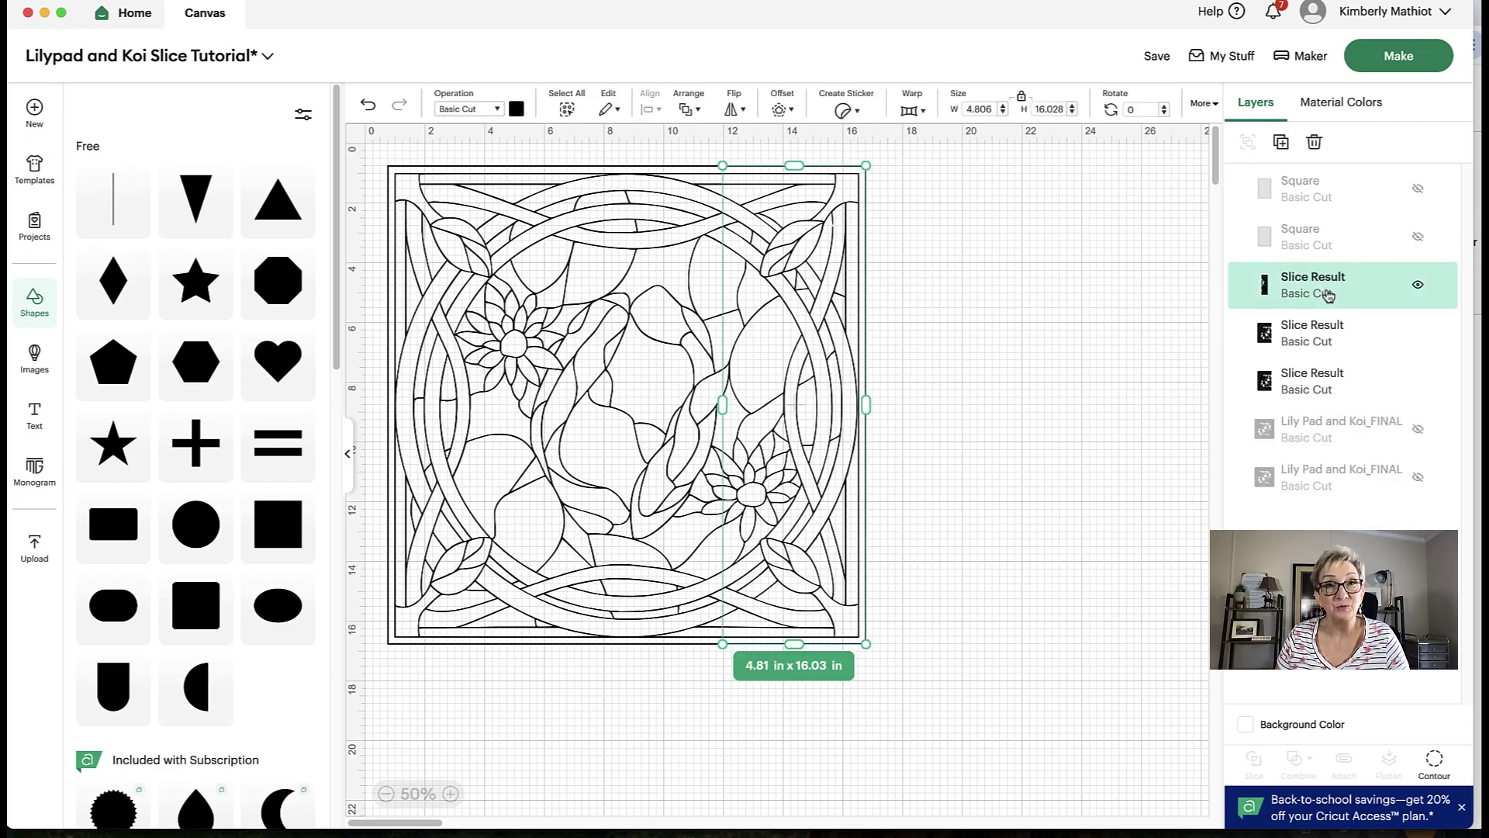
left_click_drag(809, 424, 977, 448)
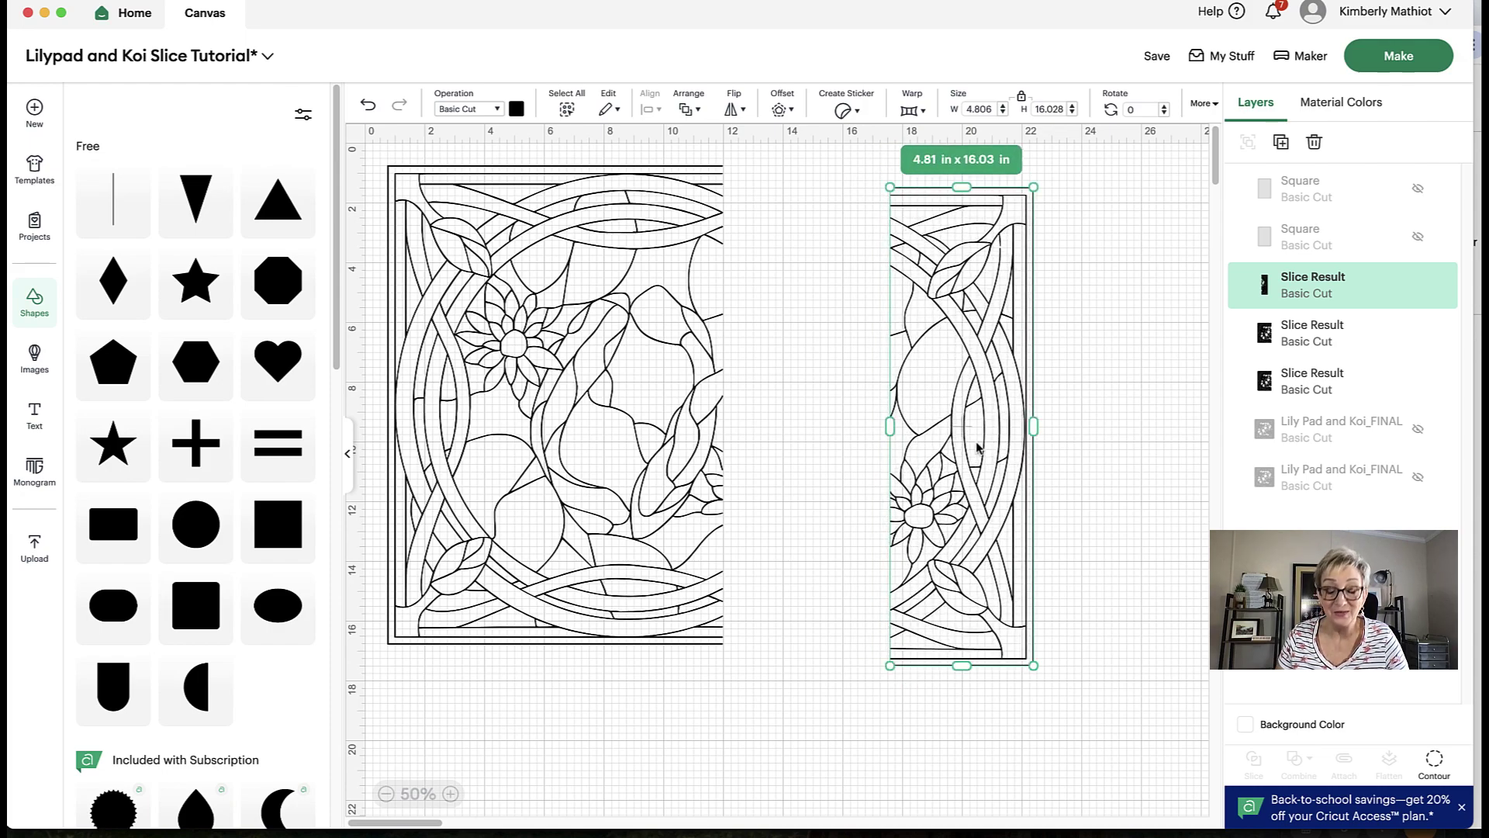
key("Delete")
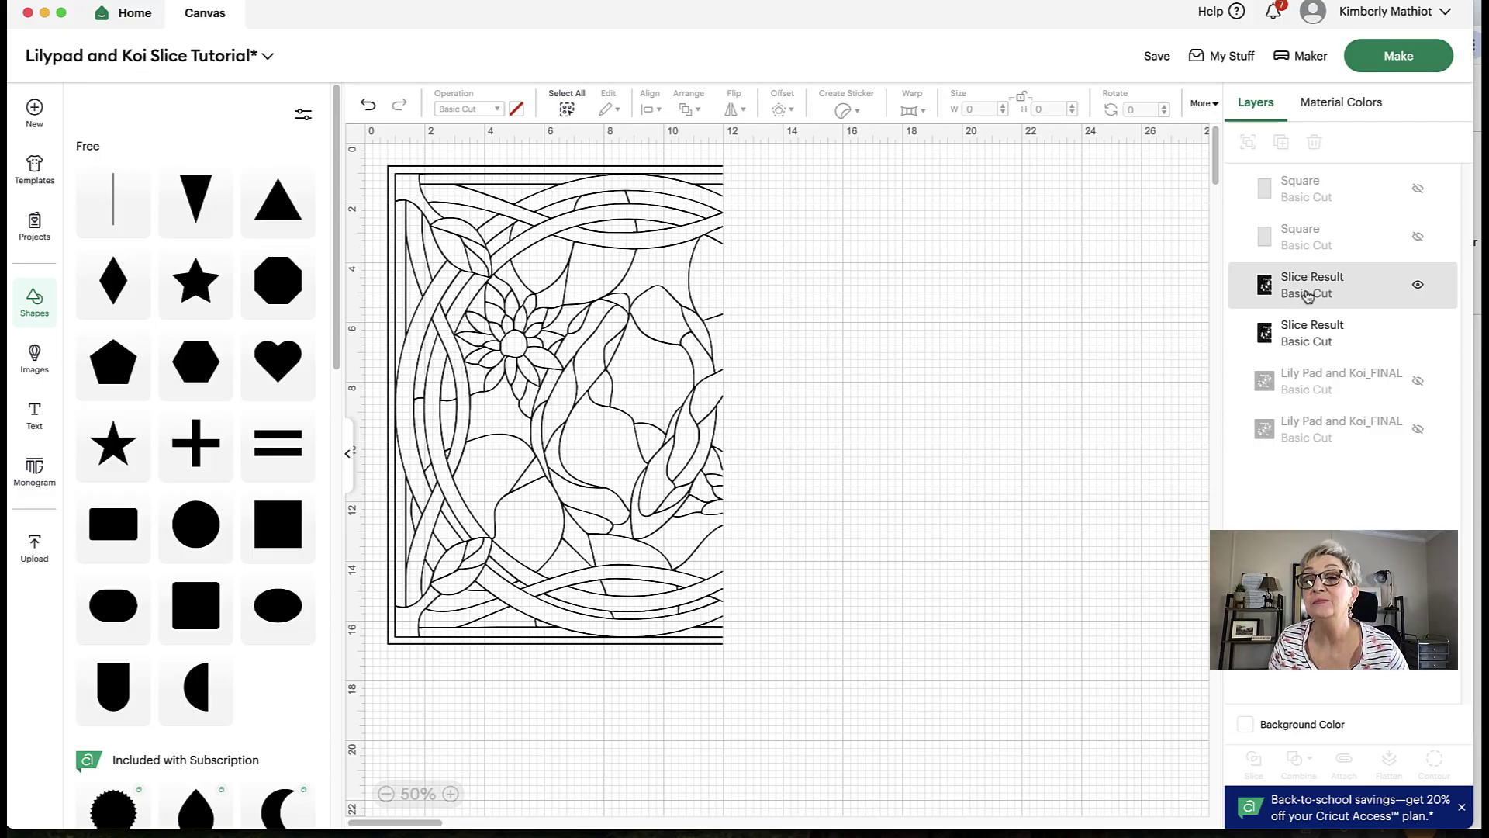
Step: Delete the black duplicate of the left slice result, and inspect the remaining pink piece's outlines up close
left_click(1309, 294)
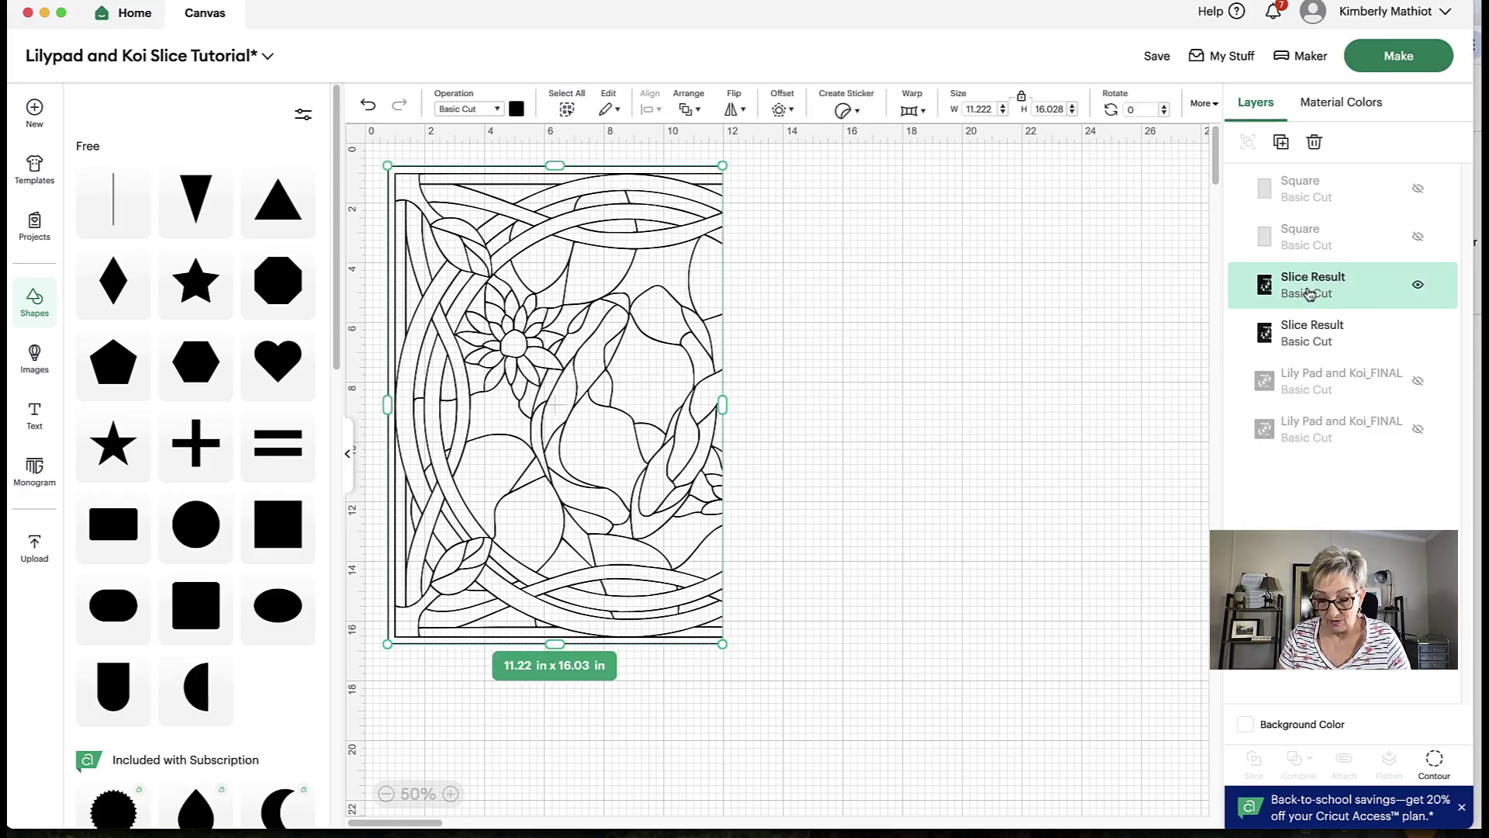
key("Delete")
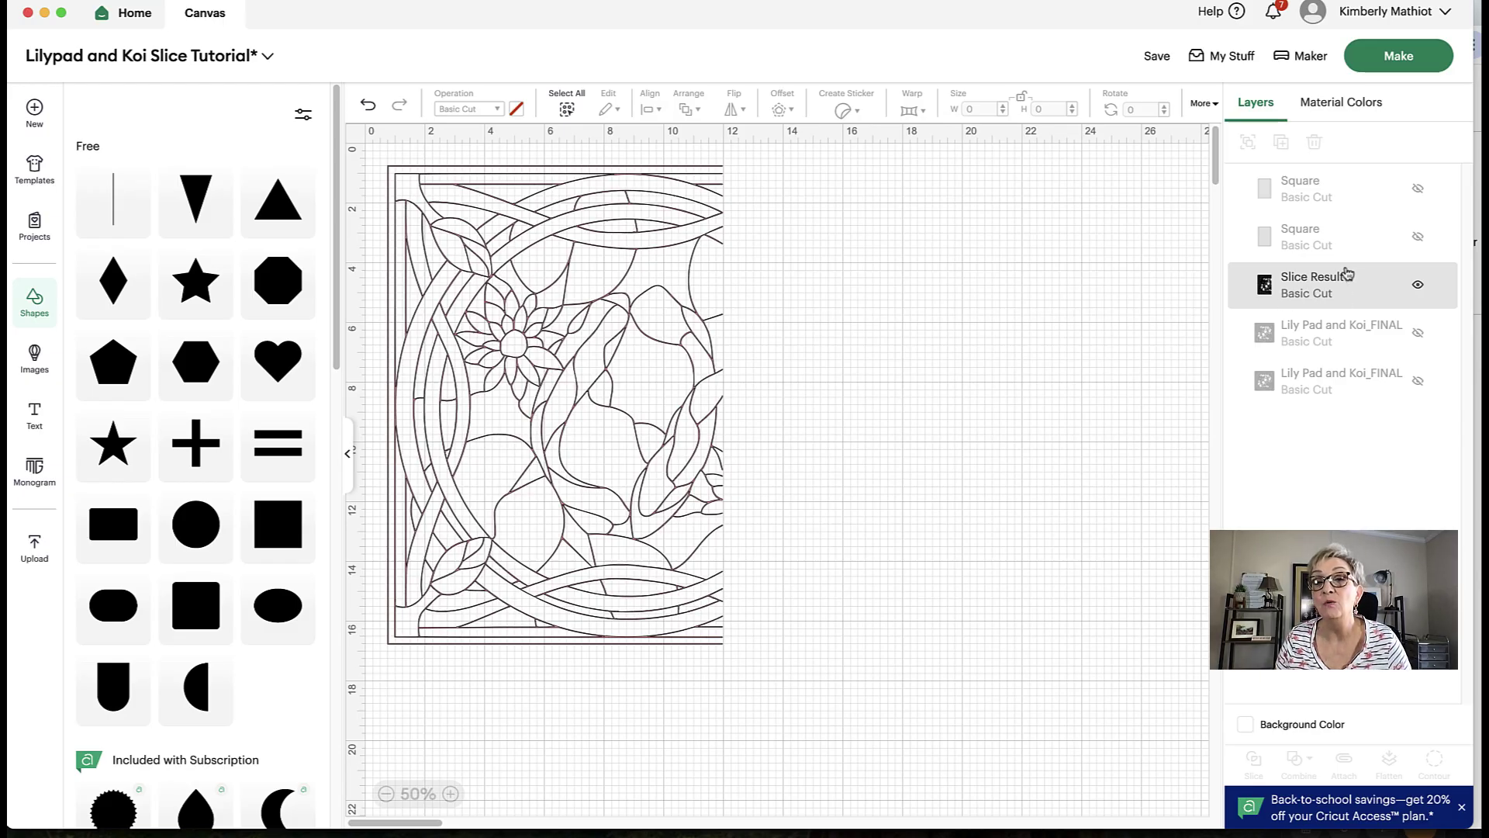
left_click(661, 437)
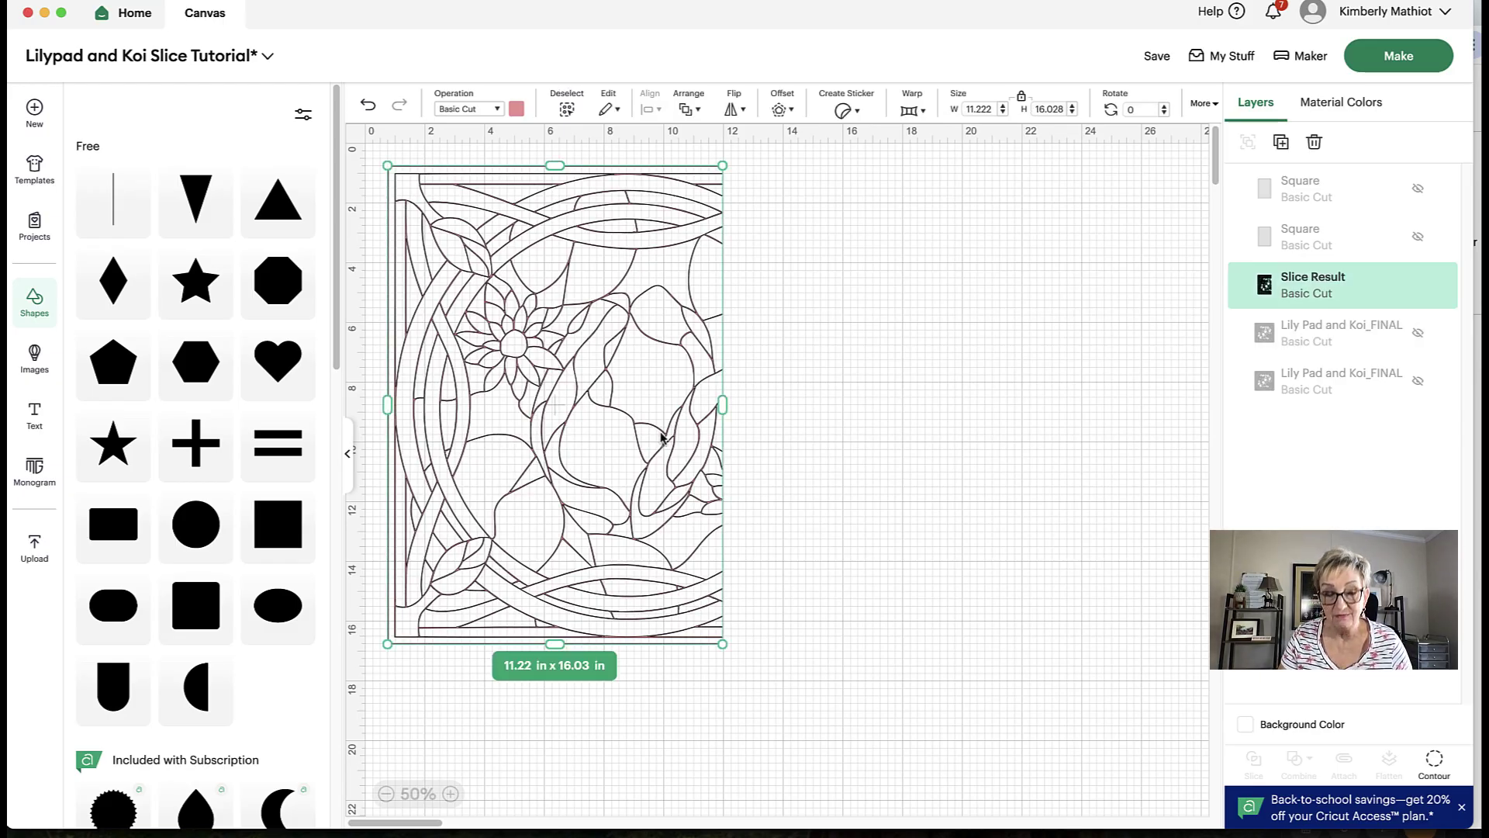
scroll(662, 437, "up", 5)
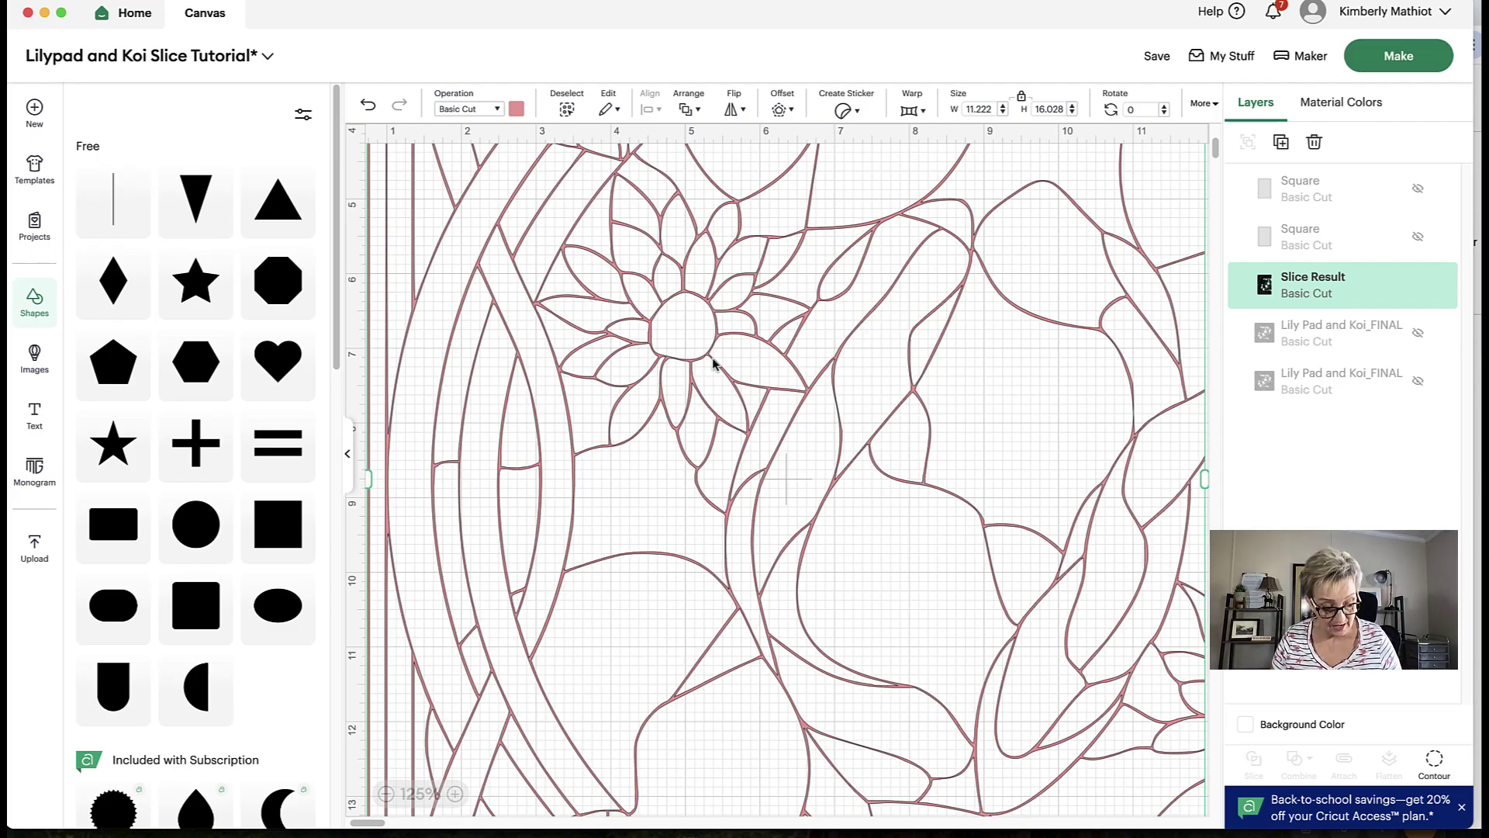
scroll(714, 363, "down", 5)
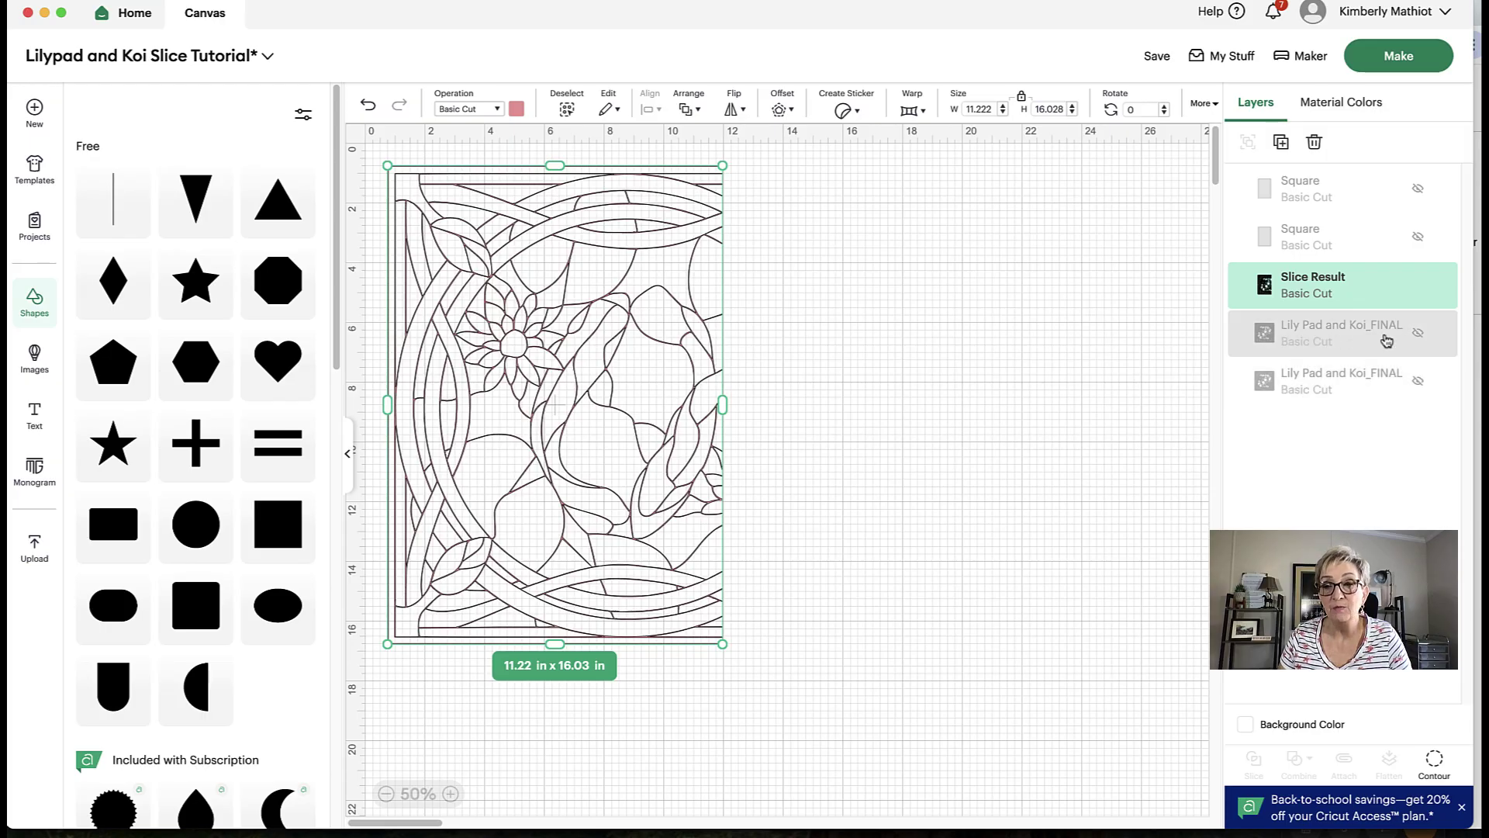
Step: Unhide the next Lily Pad and Koi_FINAL copy and the blue rectangle, and place the rectangle behind the design's right part
left_click(1418, 333)
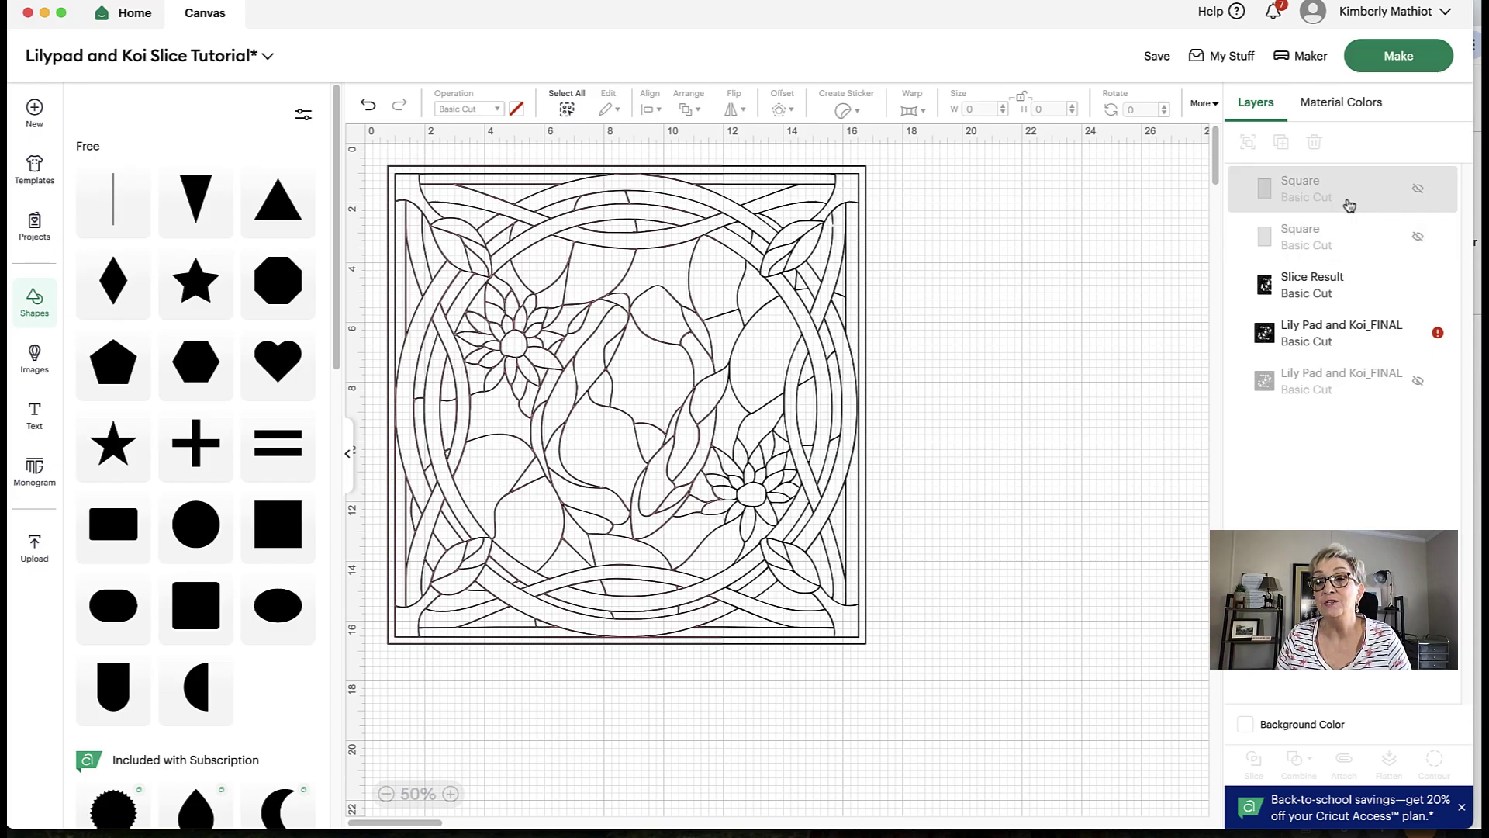
left_click(1417, 190)
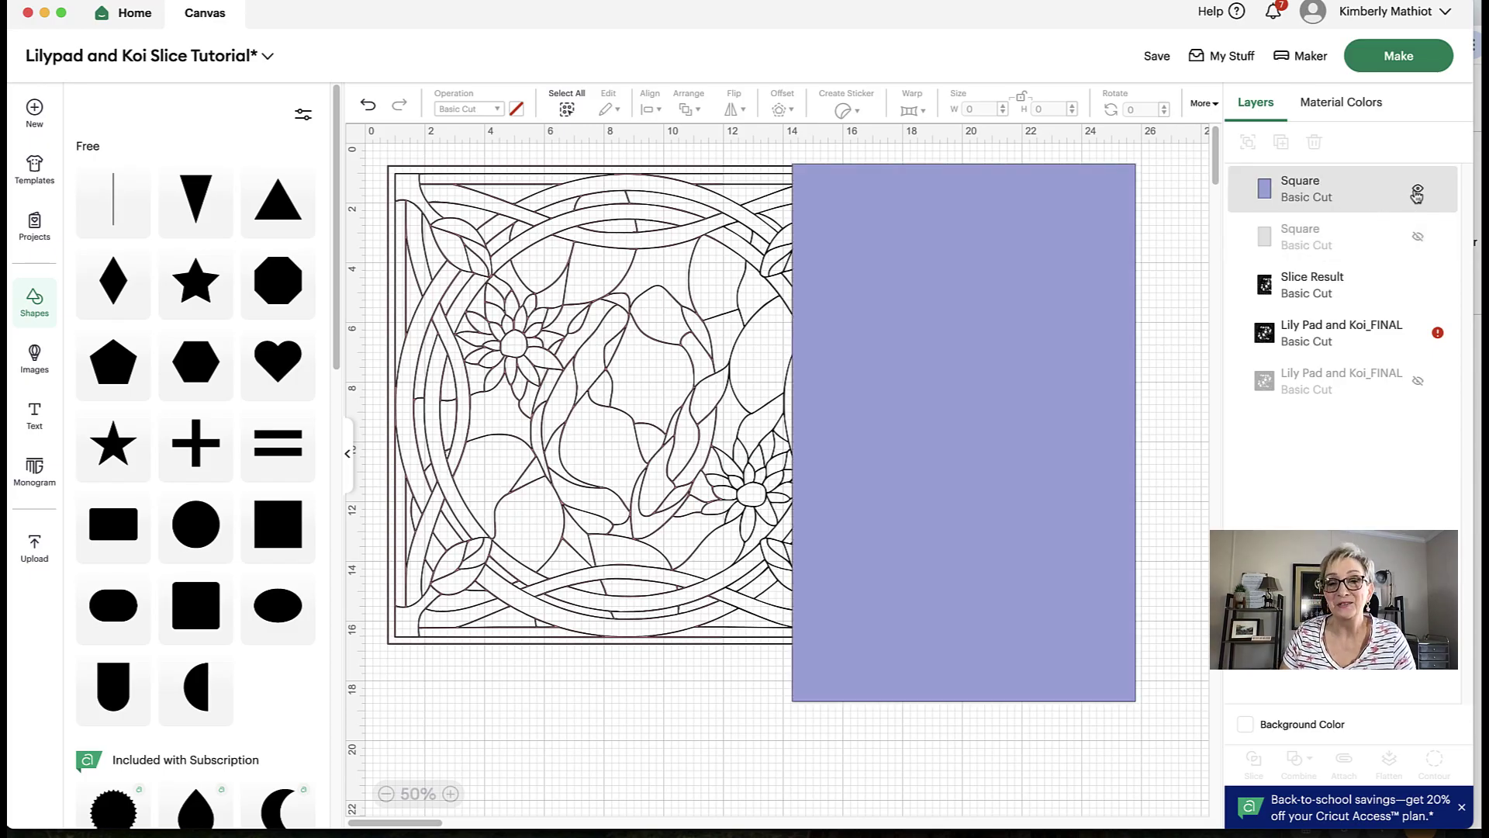
left_click_drag(1044, 448, 837, 436)
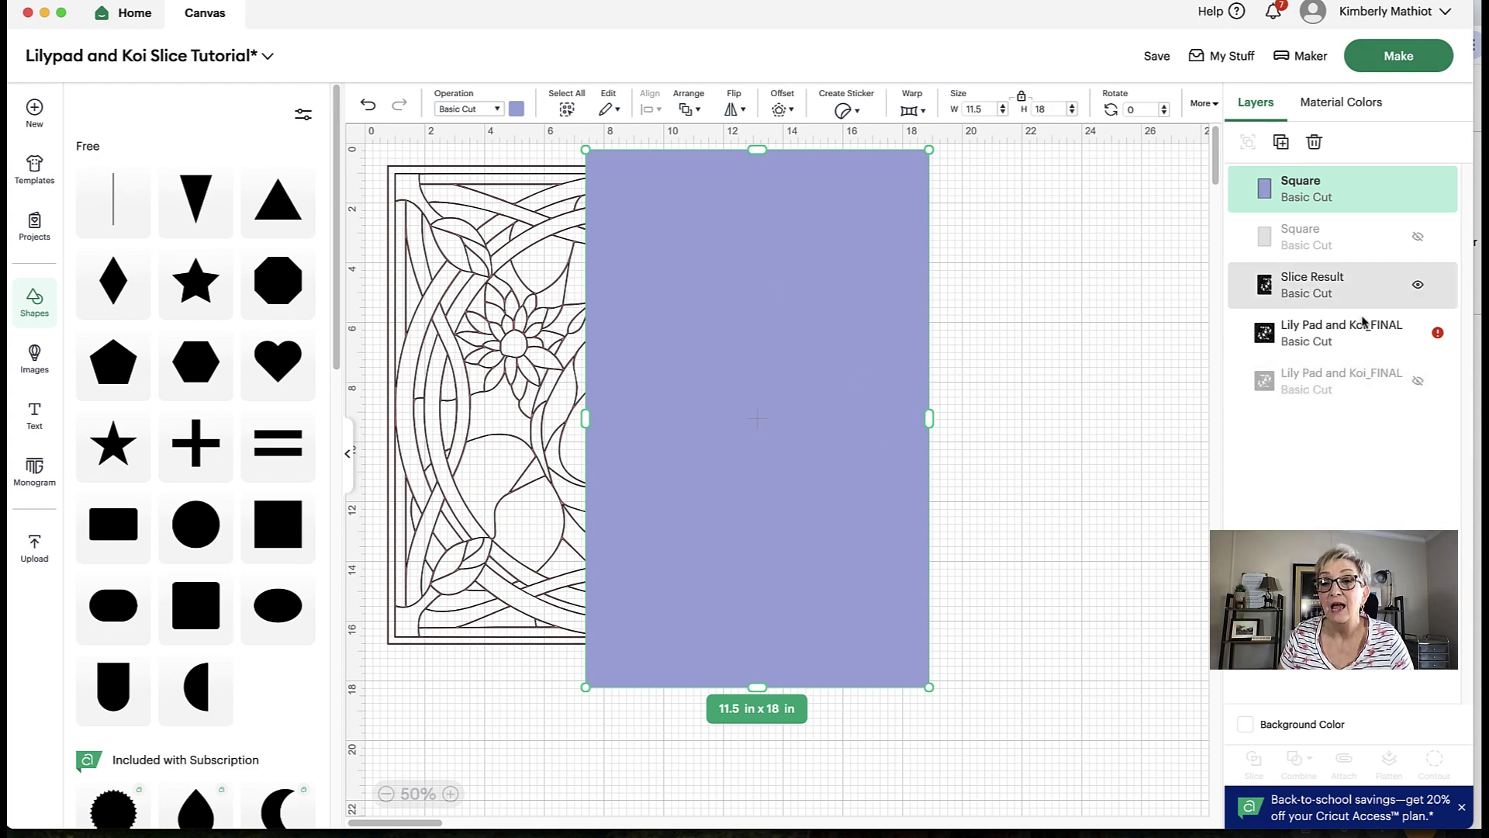
right_click(775, 333)
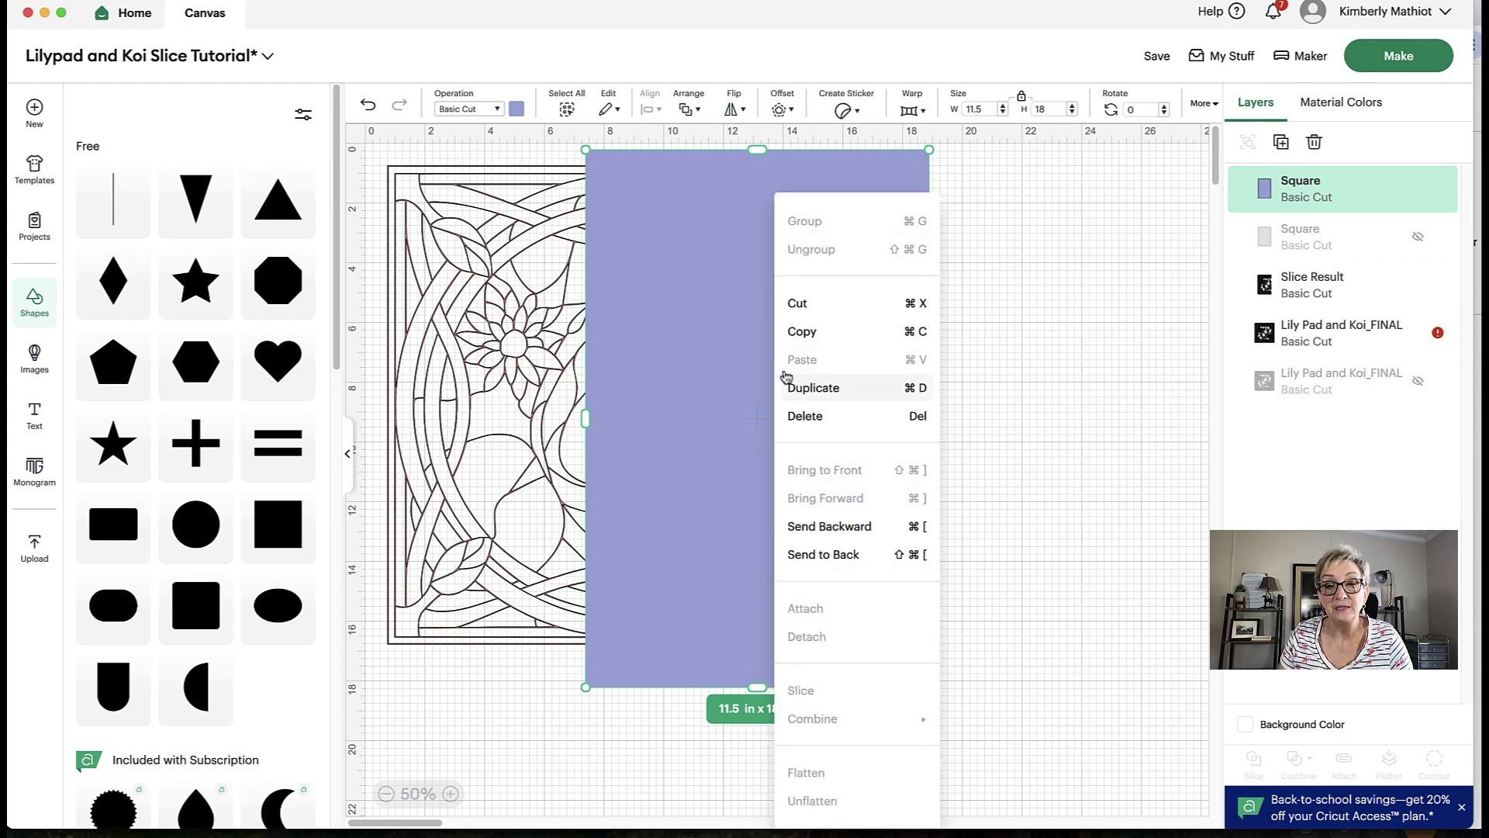
left_click(824, 555)
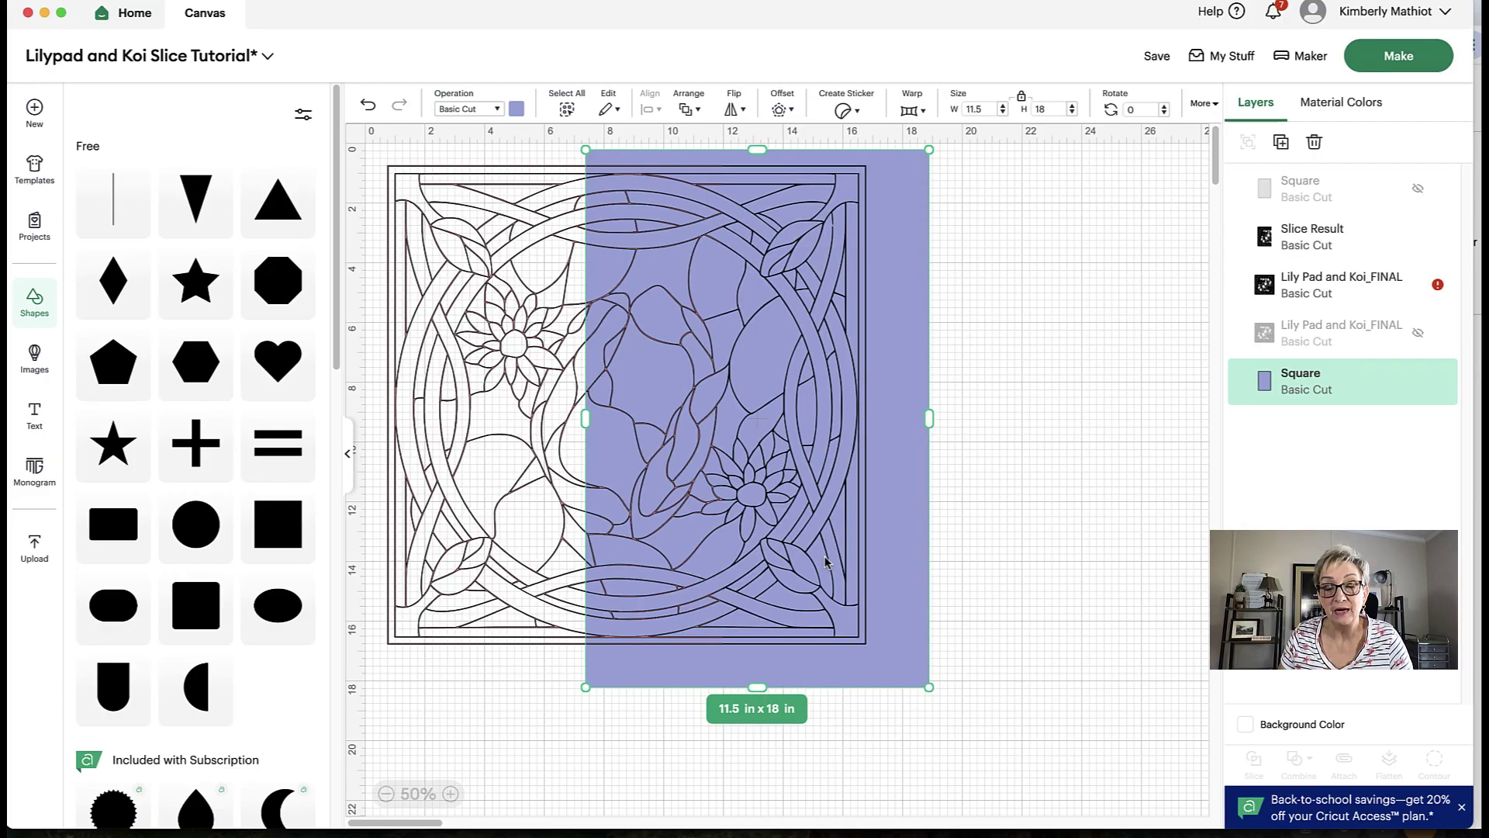
Step: Shift the blue rectangle left so its edge sits just past the design's right border, and slice the visible Lily Pad and Koi_FINAL layer with it
left_click_drag(902, 482, 856, 483)
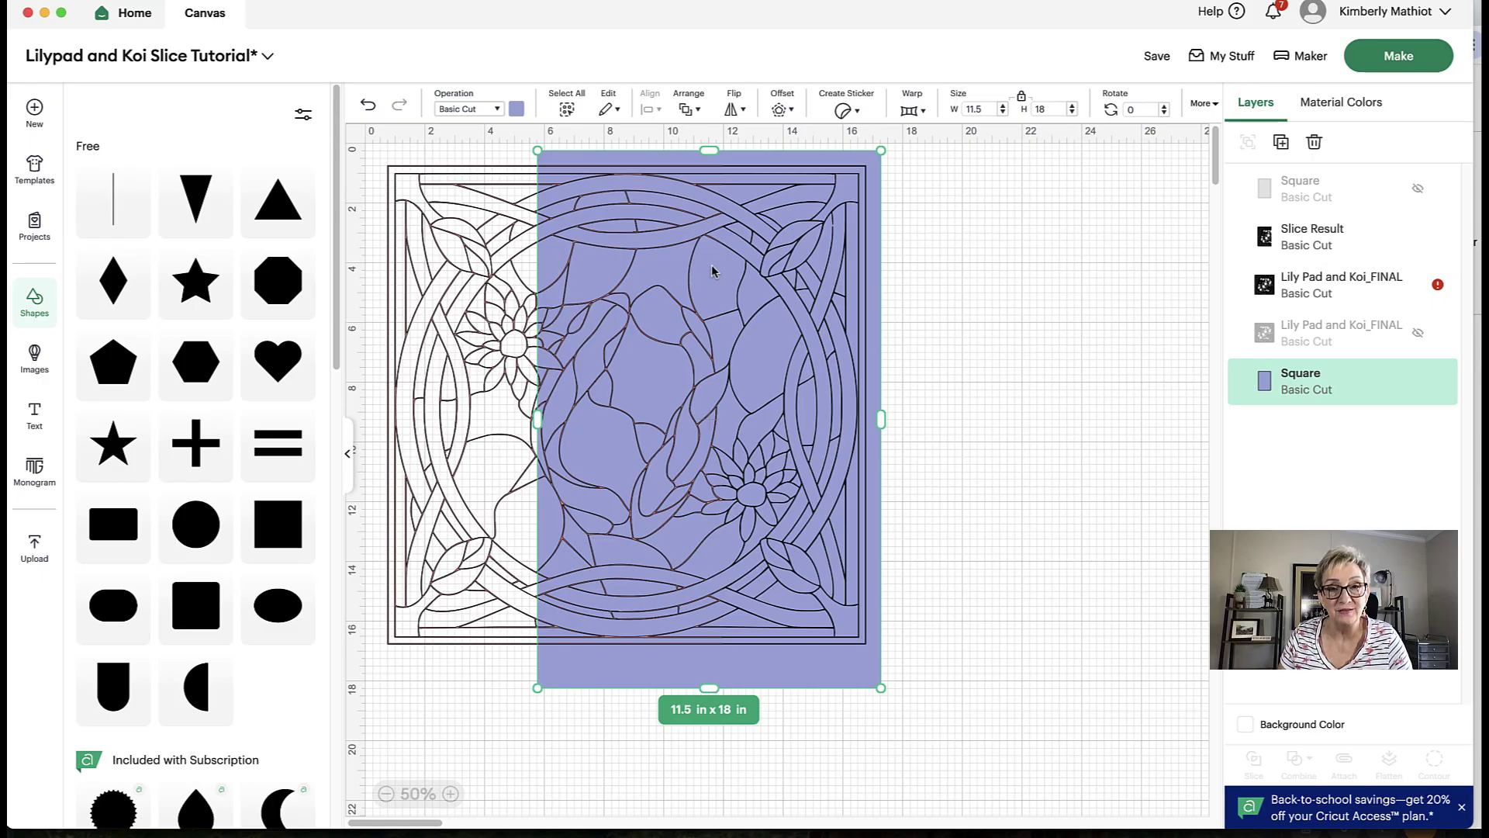
left_click(1364, 294, "shift")
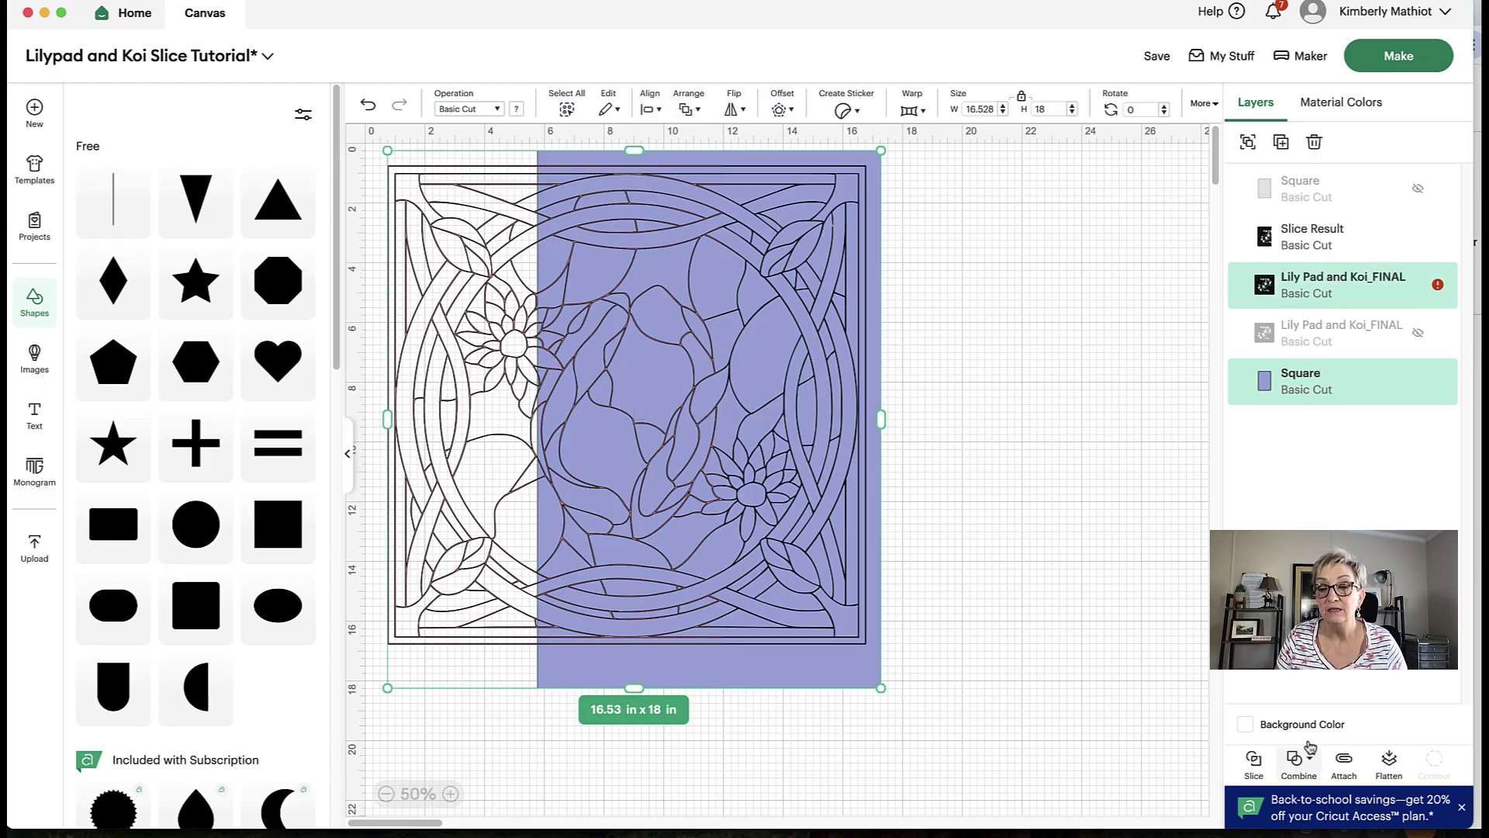
left_click(1257, 764)
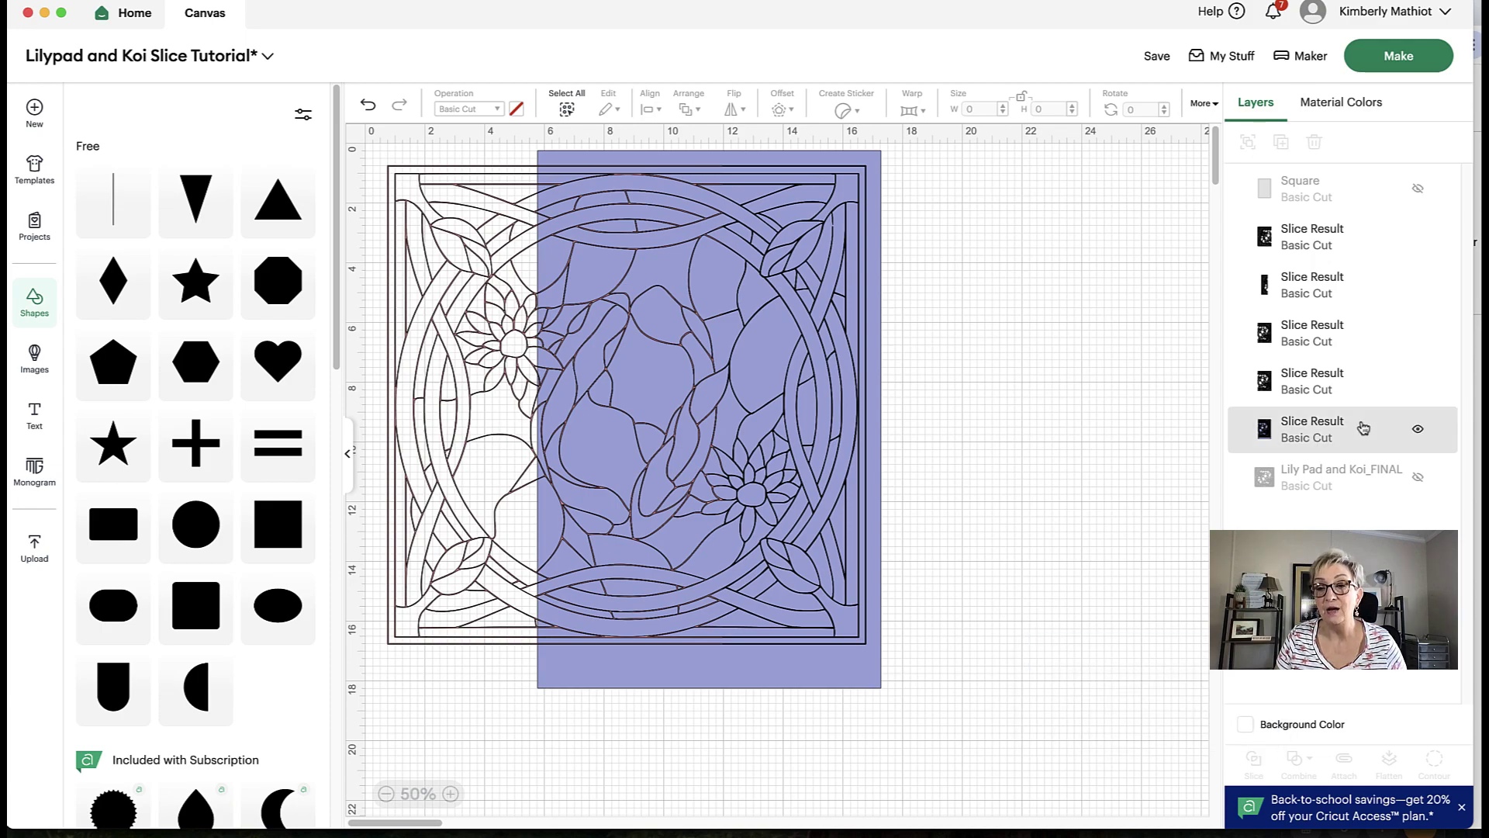
Step: Delete the blue background slice result and the design's left strip, moving the strip aside first
left_click(1329, 434)
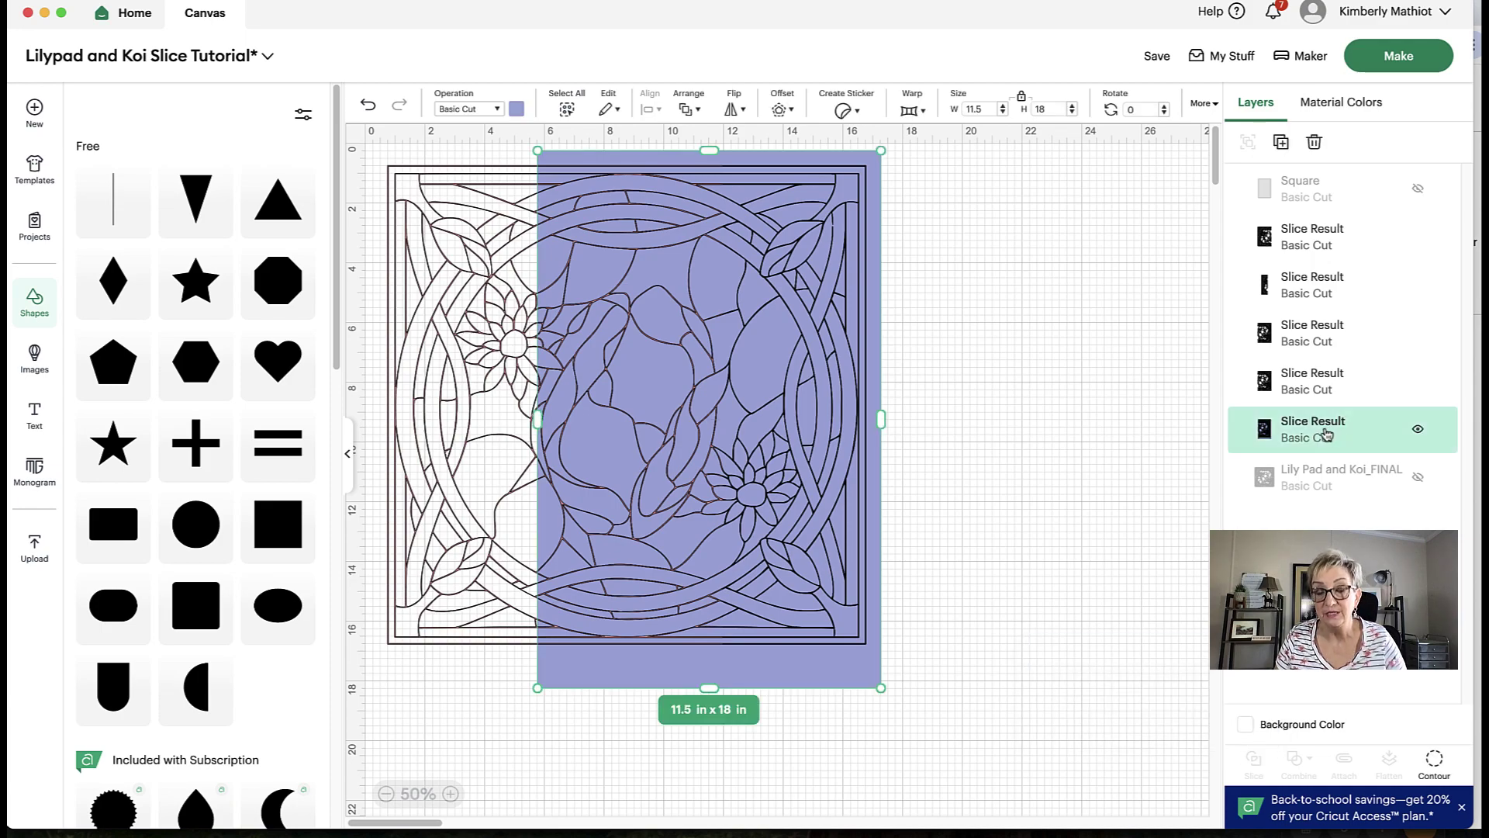
key("Delete")
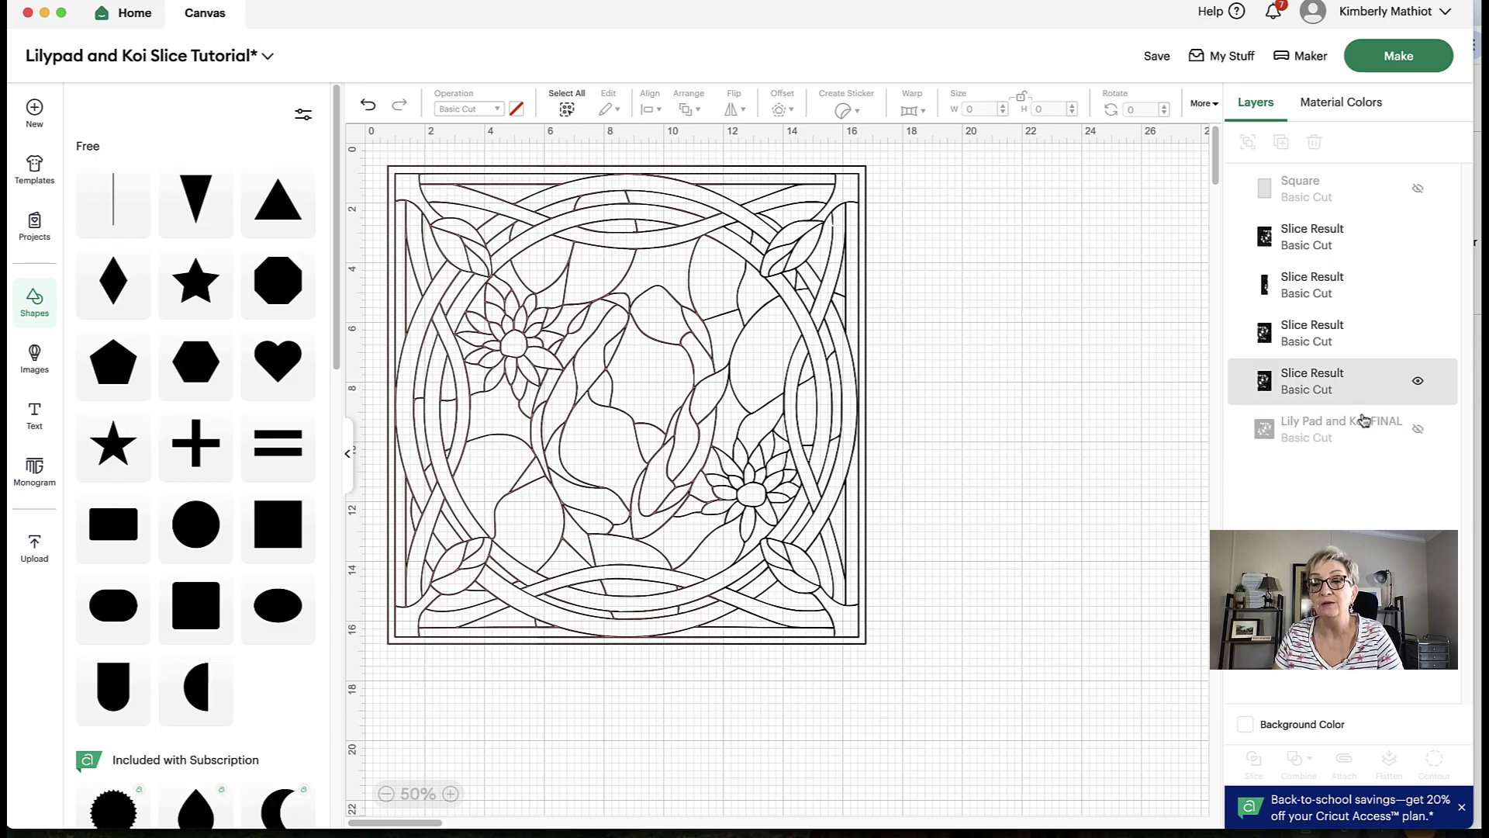
left_click(1299, 295)
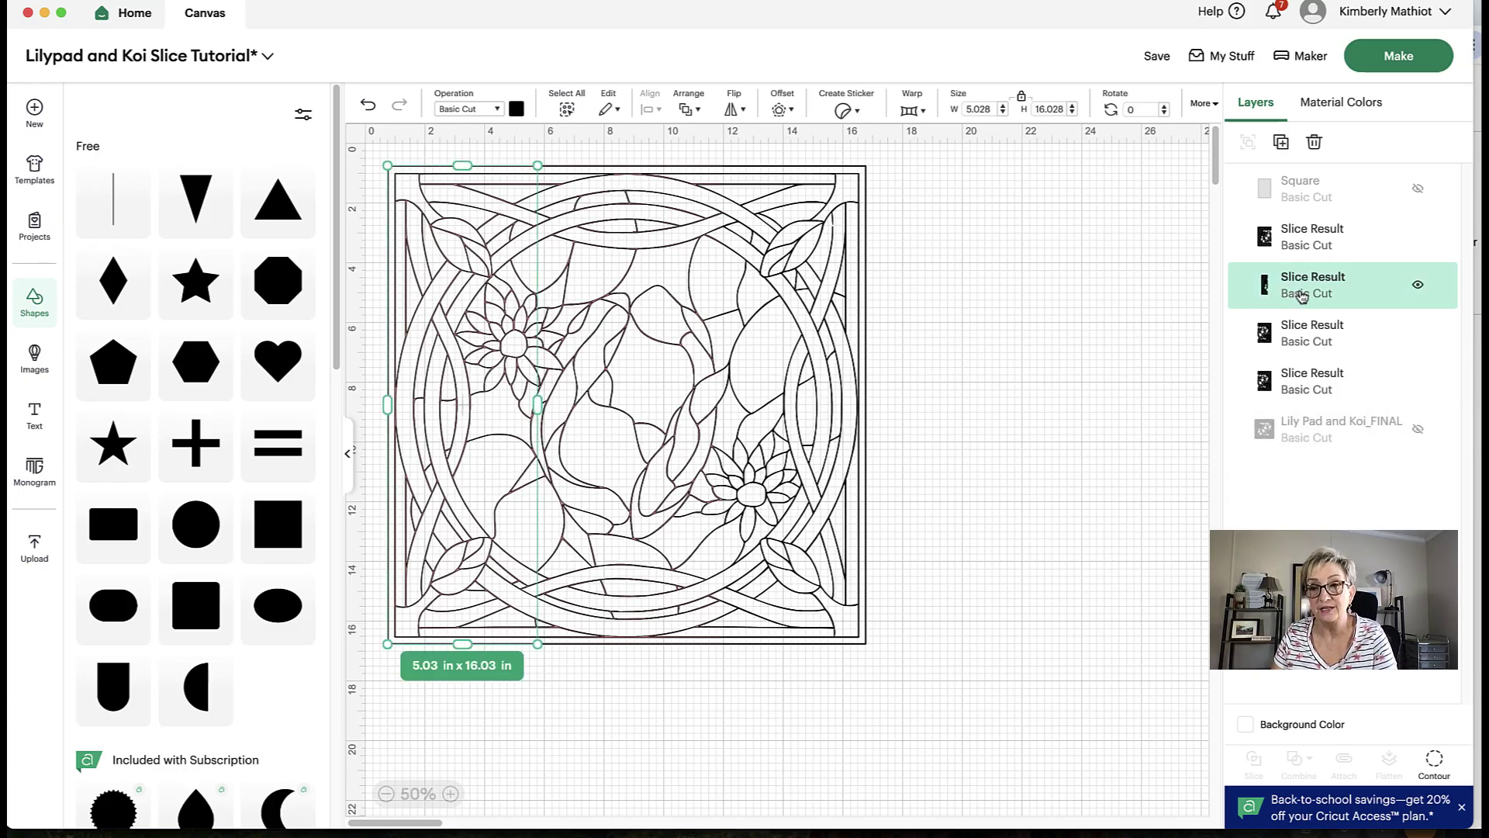
left_click_drag(508, 411, 1036, 474)
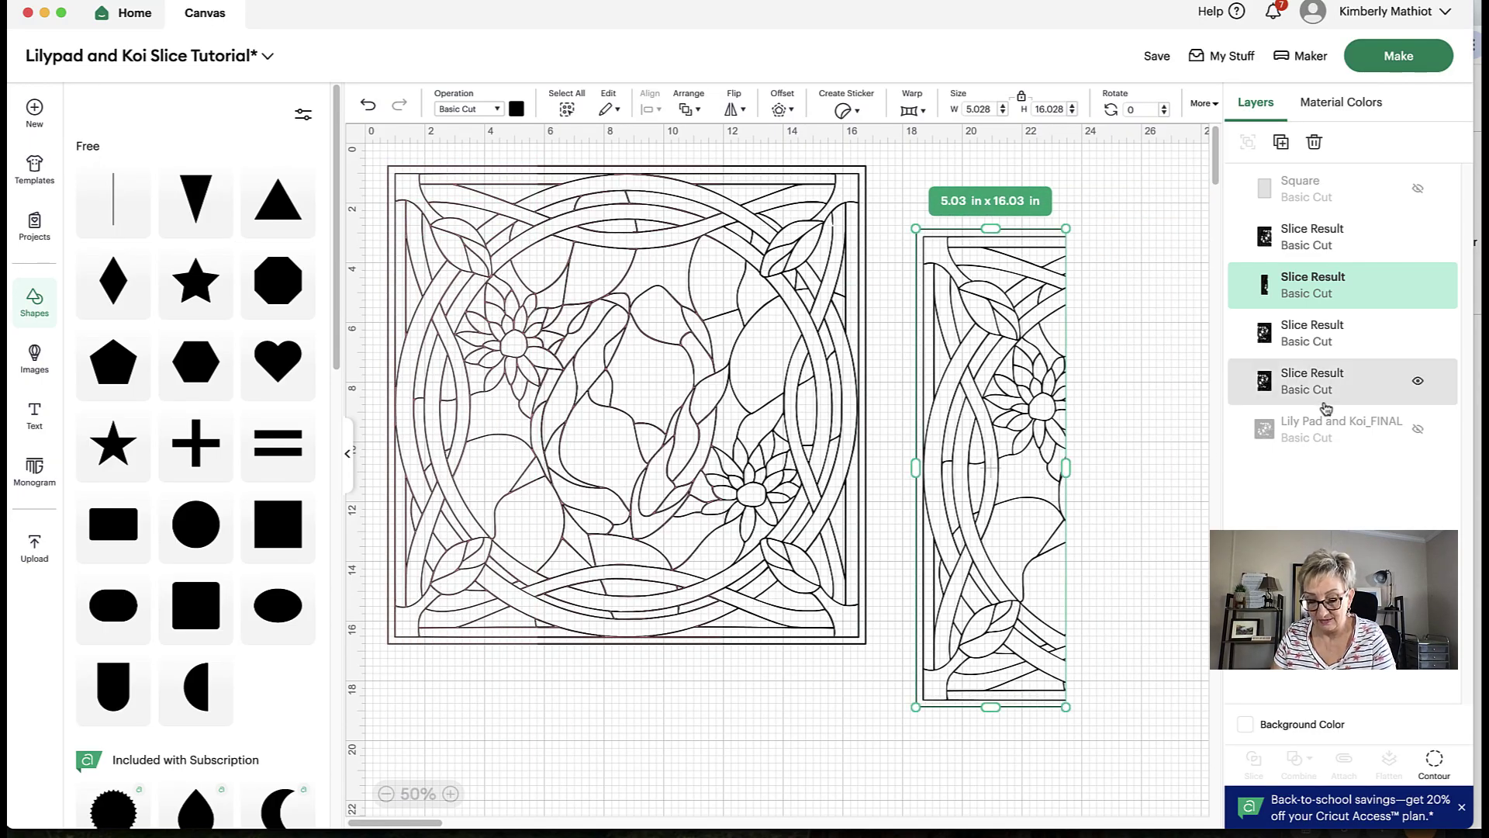
key("Delete")
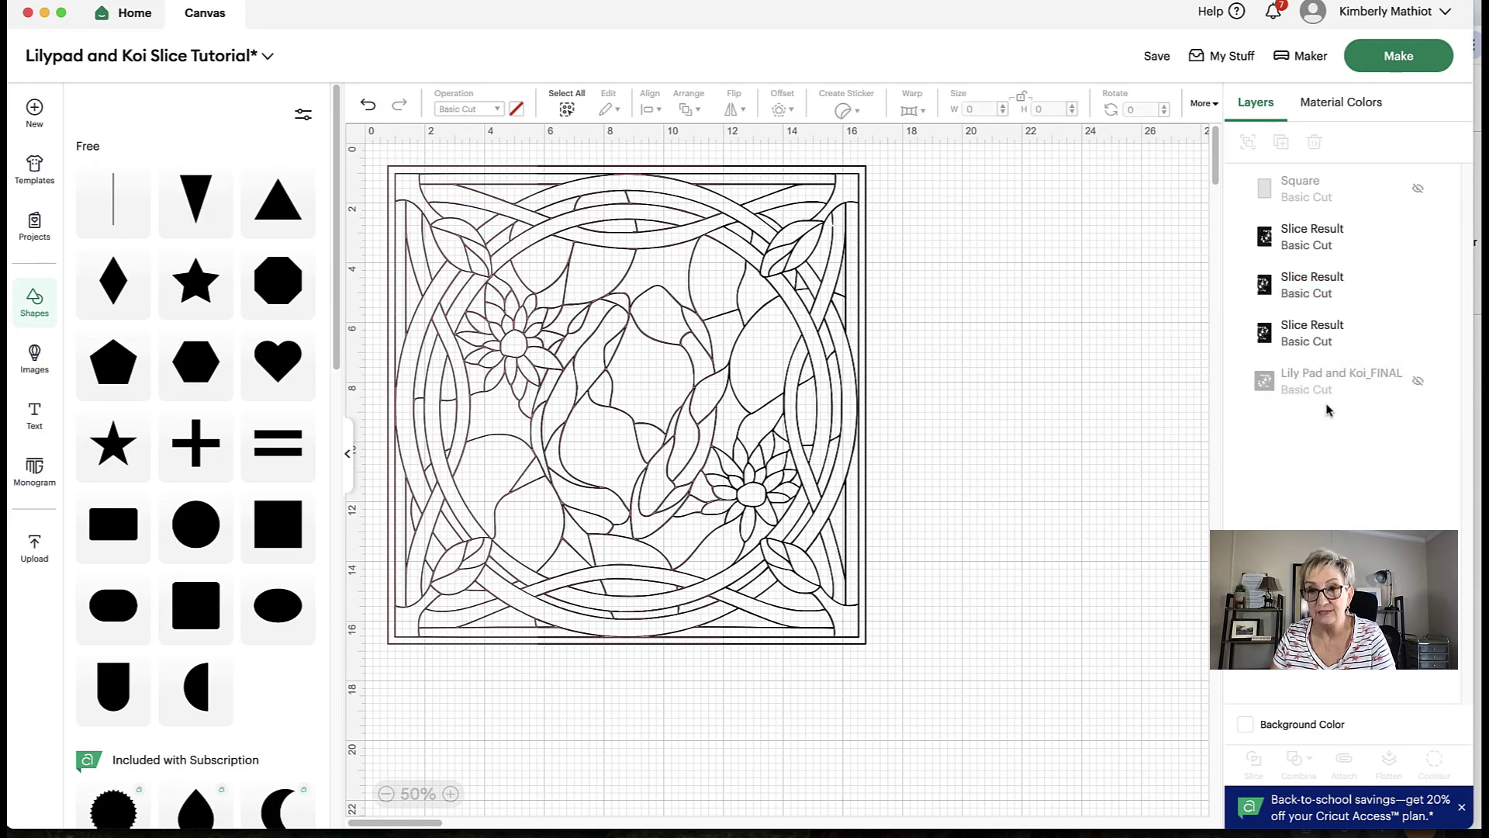
Step: Delete the black duplicate of the right slice result, and inspect the remaining blue piece's outlines up close
left_click(1324, 294)
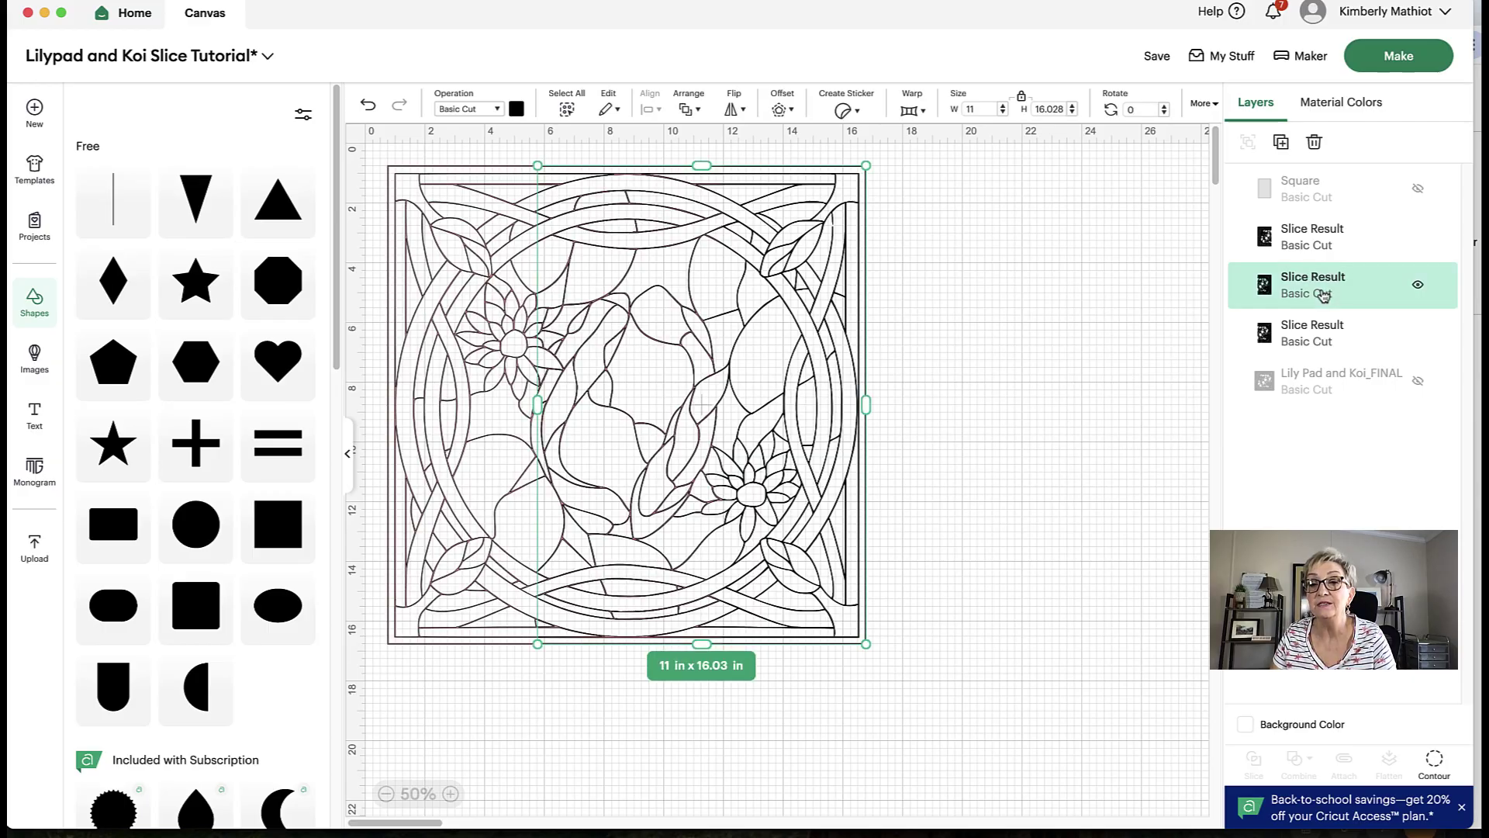
key("Delete")
left_click(1323, 299)
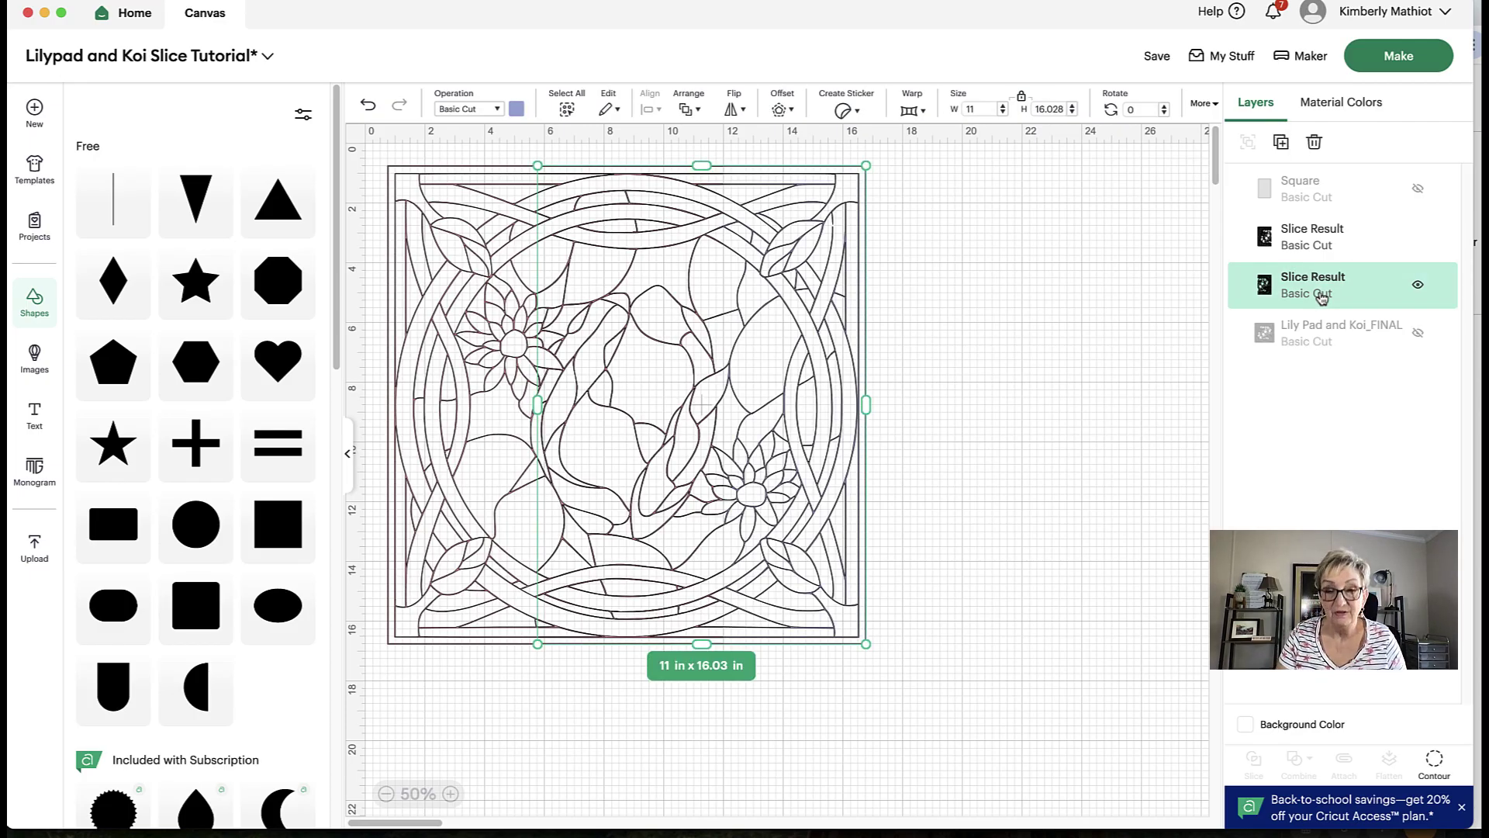
key("super+equal")
key("super+equal")
key("super+equal")
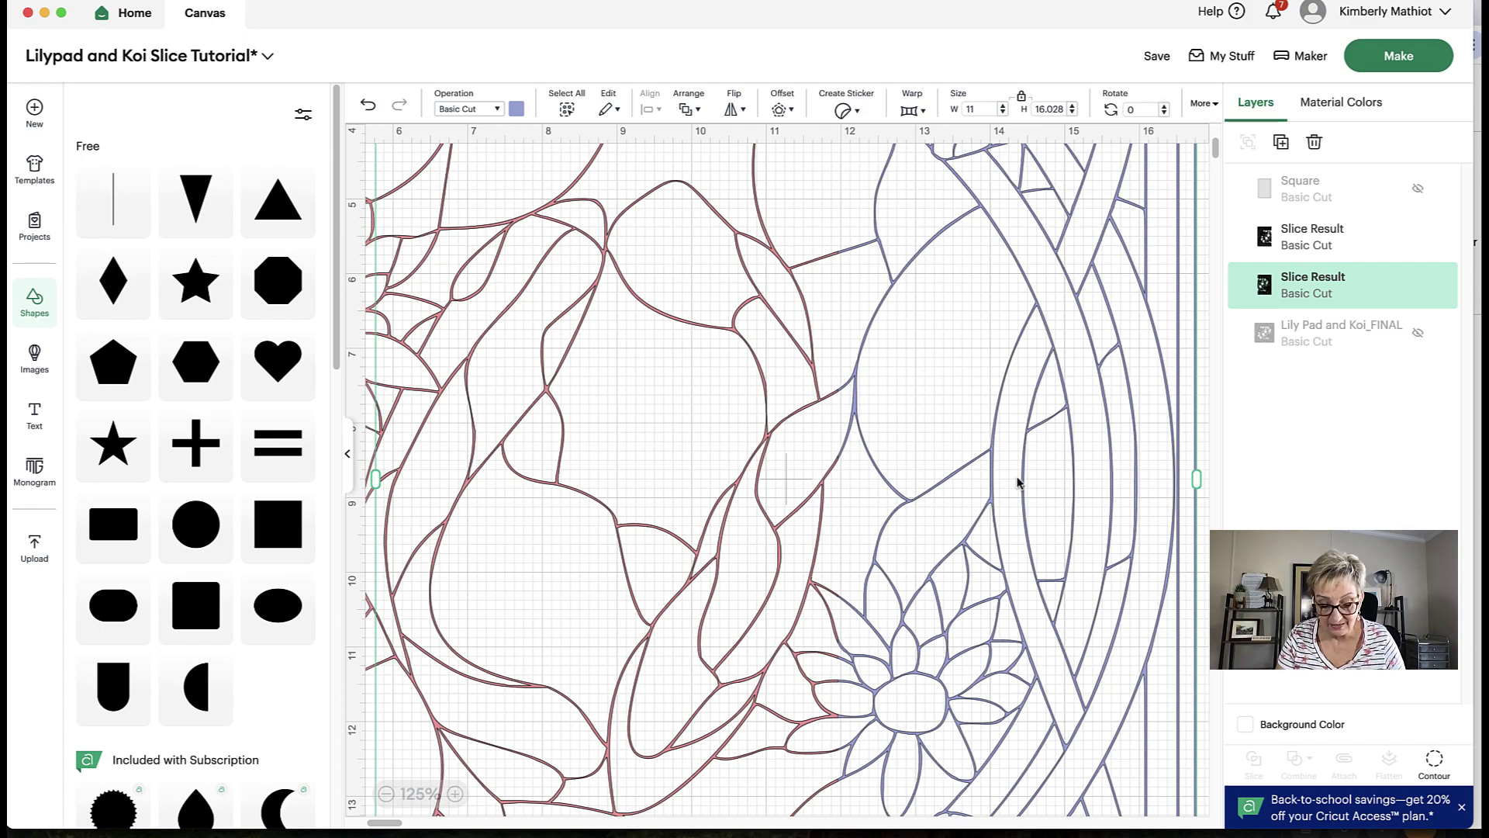
scroll(1018, 483, "down", 5)
scroll(1019, 483, "down", 3)
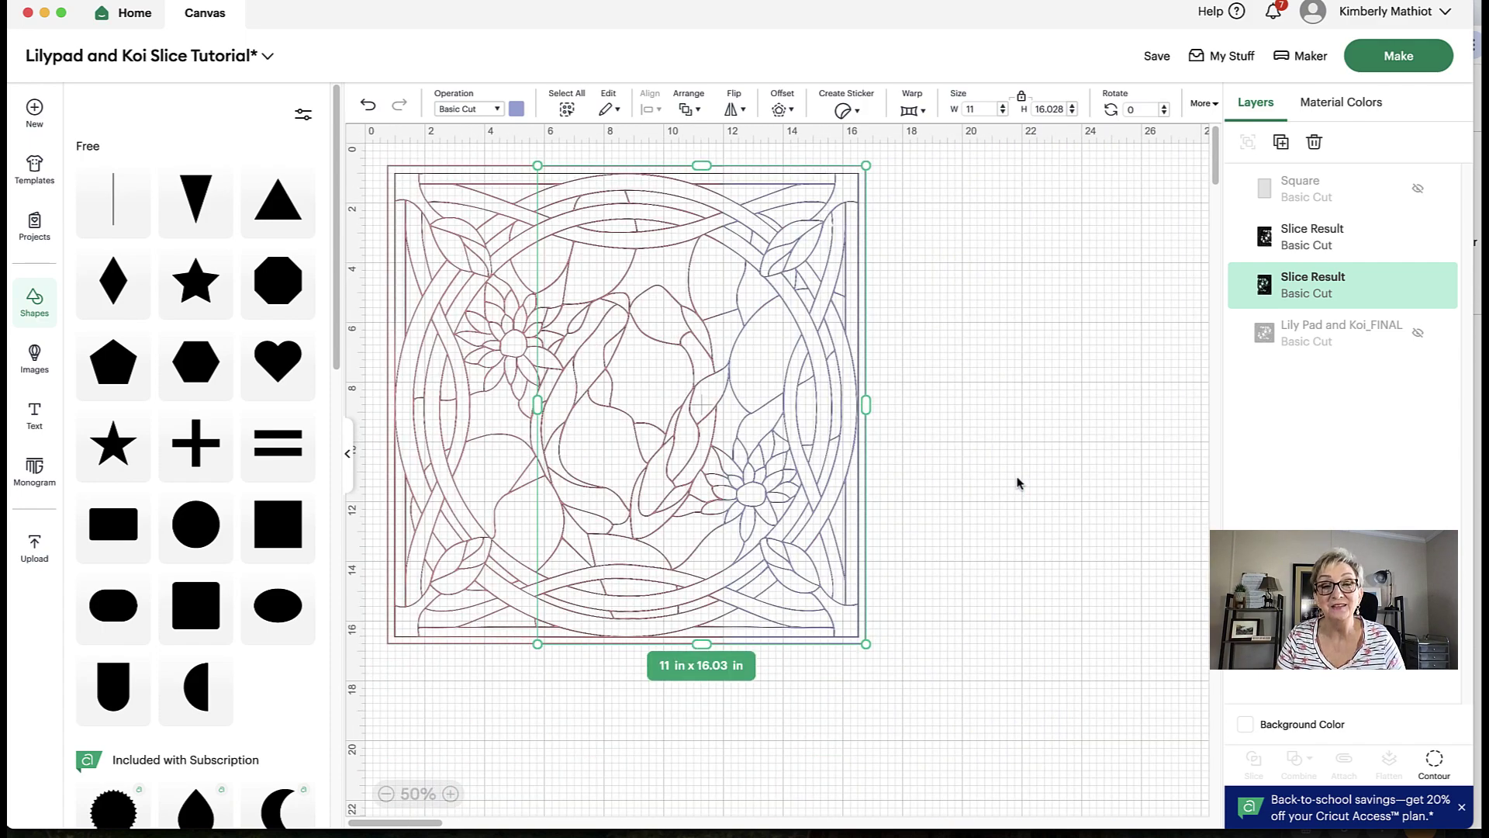
Step: Rename the pink slice result layer as Slice Left
left_click(1304, 243)
right_click(1302, 242)
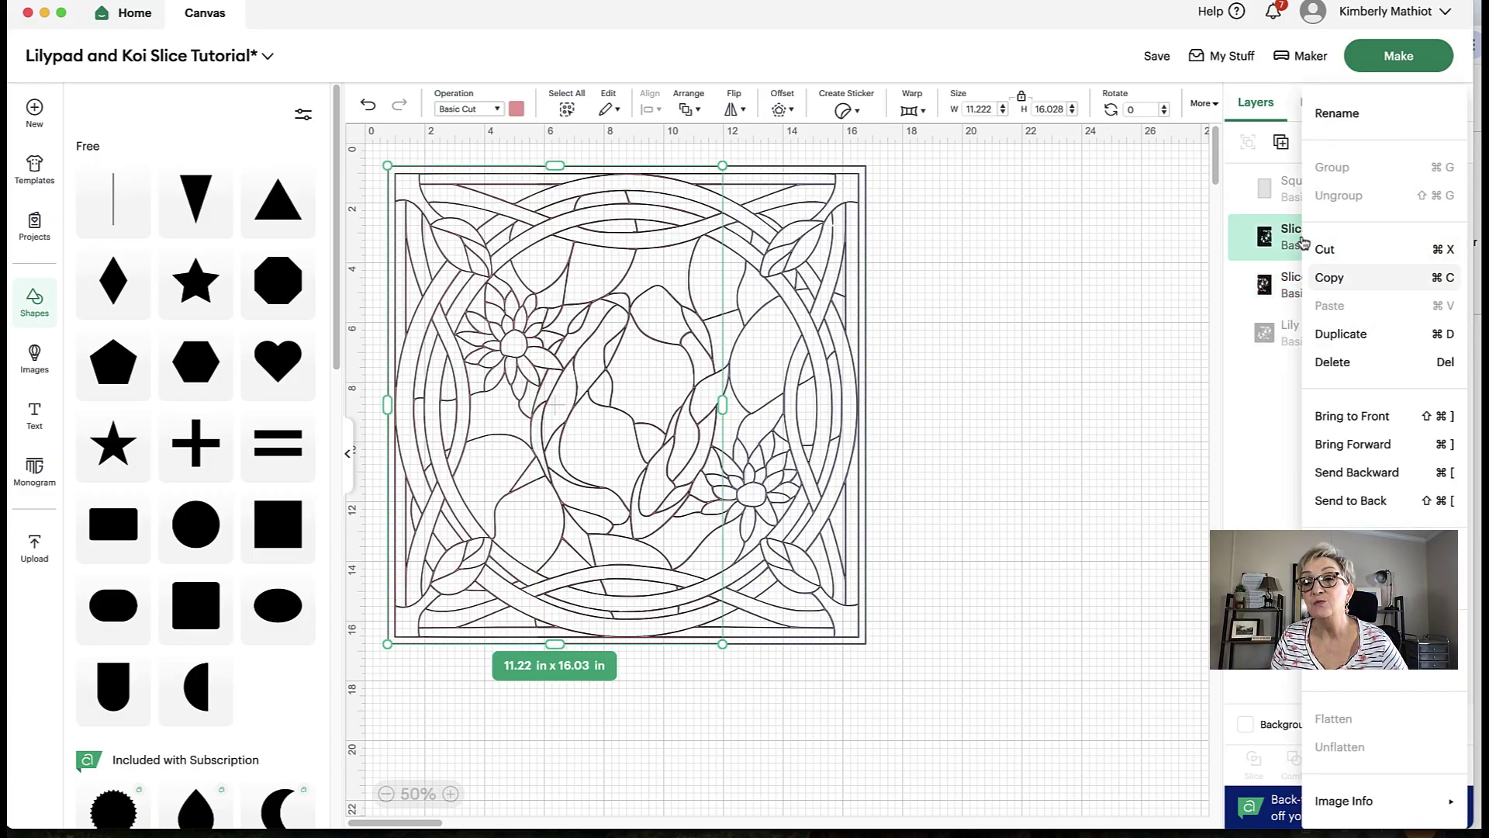
left_click(1336, 113)
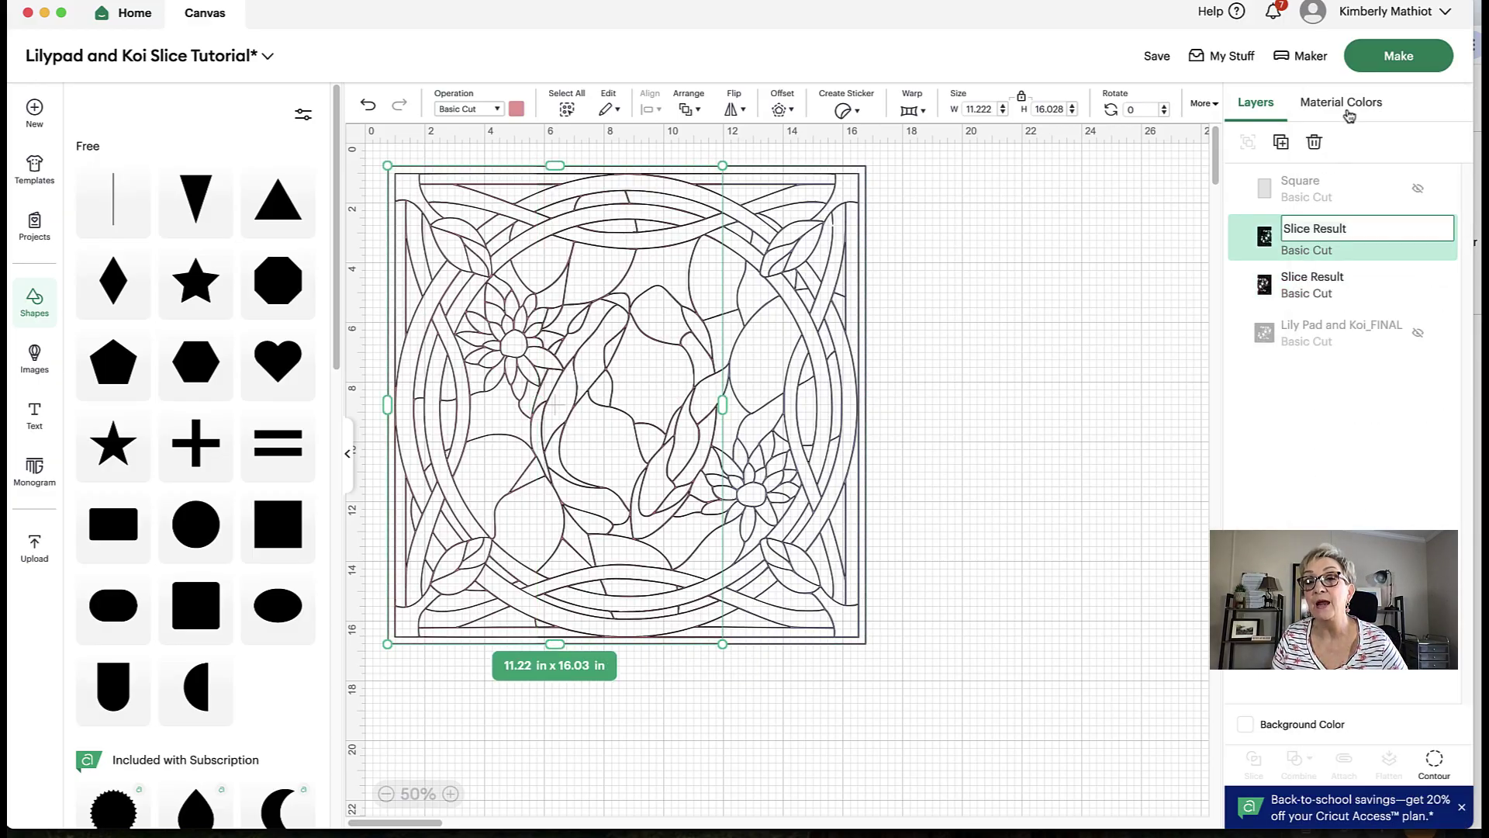
type("SLice 1")
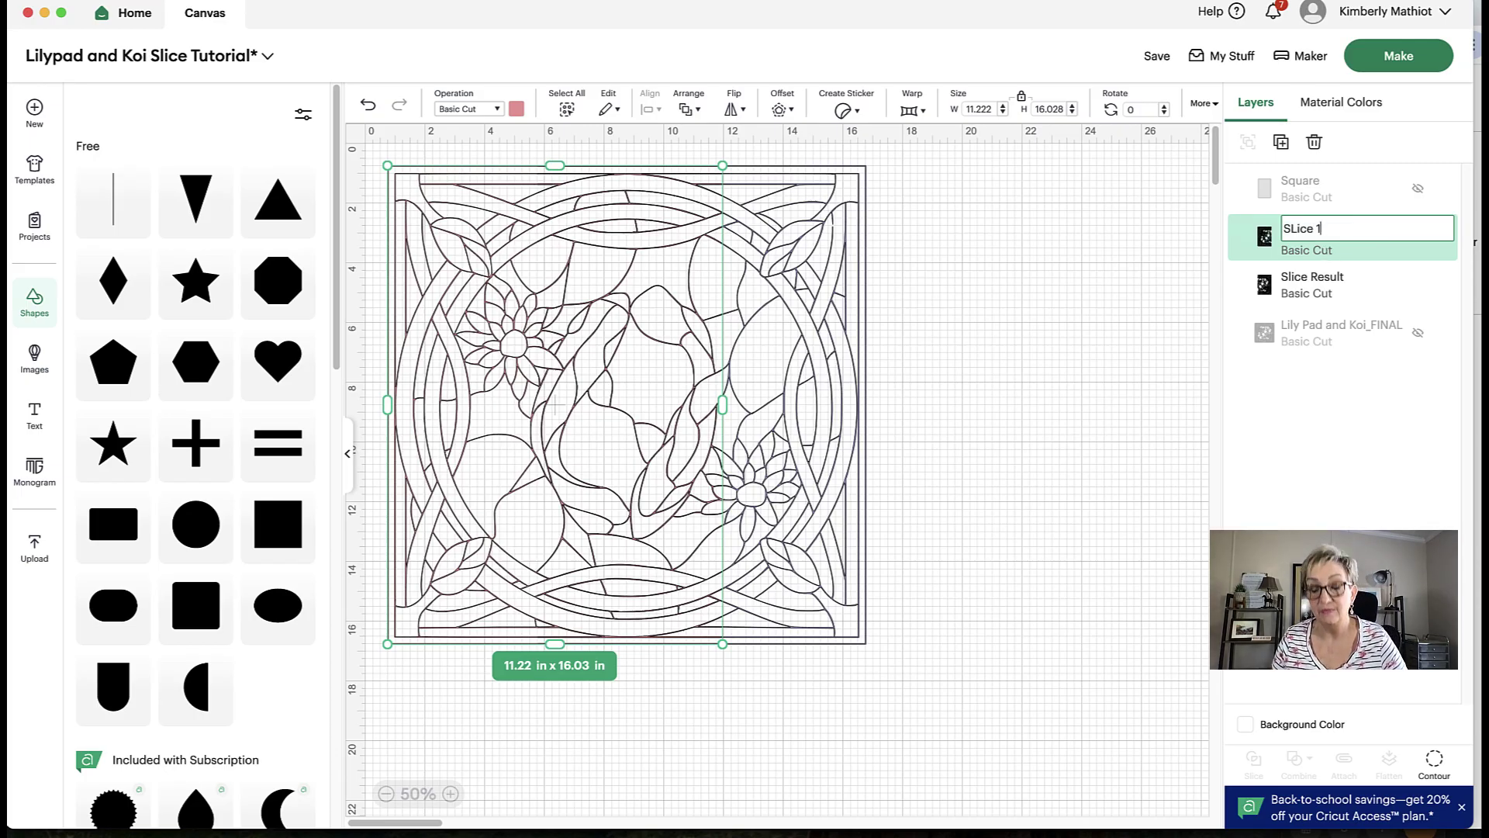
key("BackSpace")
type("Left")
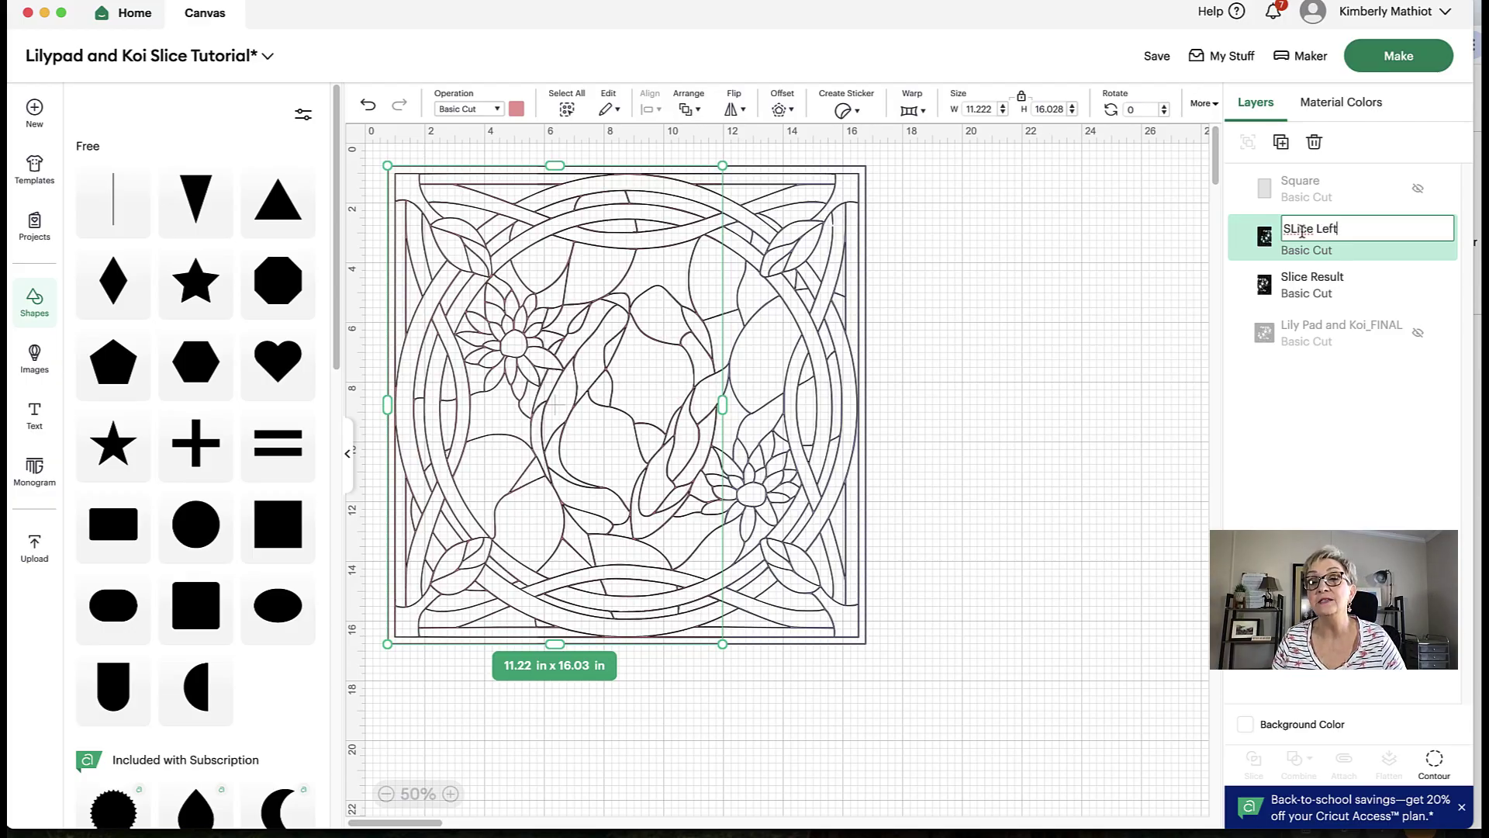
left_click(1298, 230)
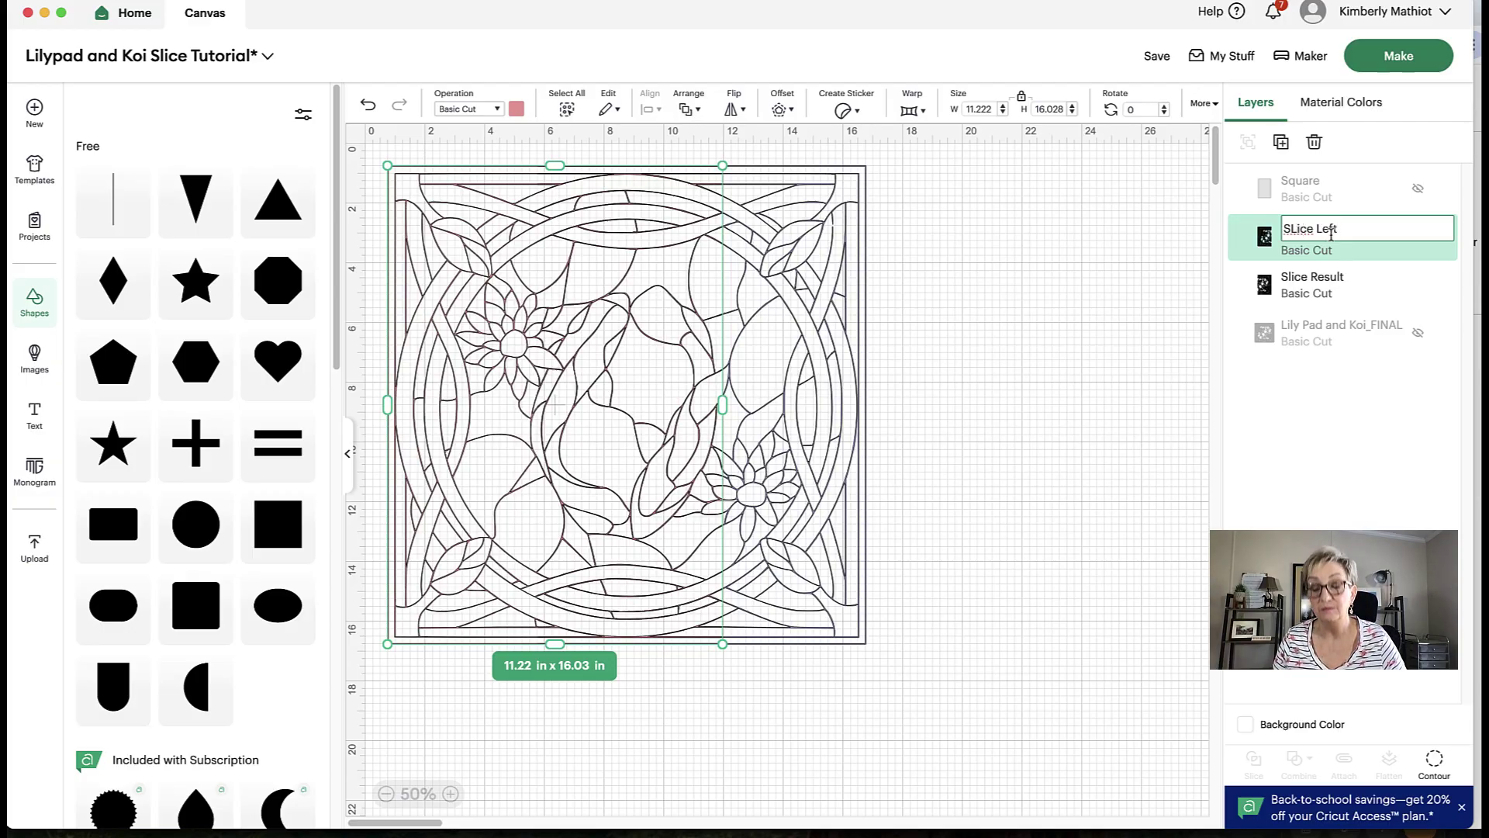
key("BackSpace")
type("l")
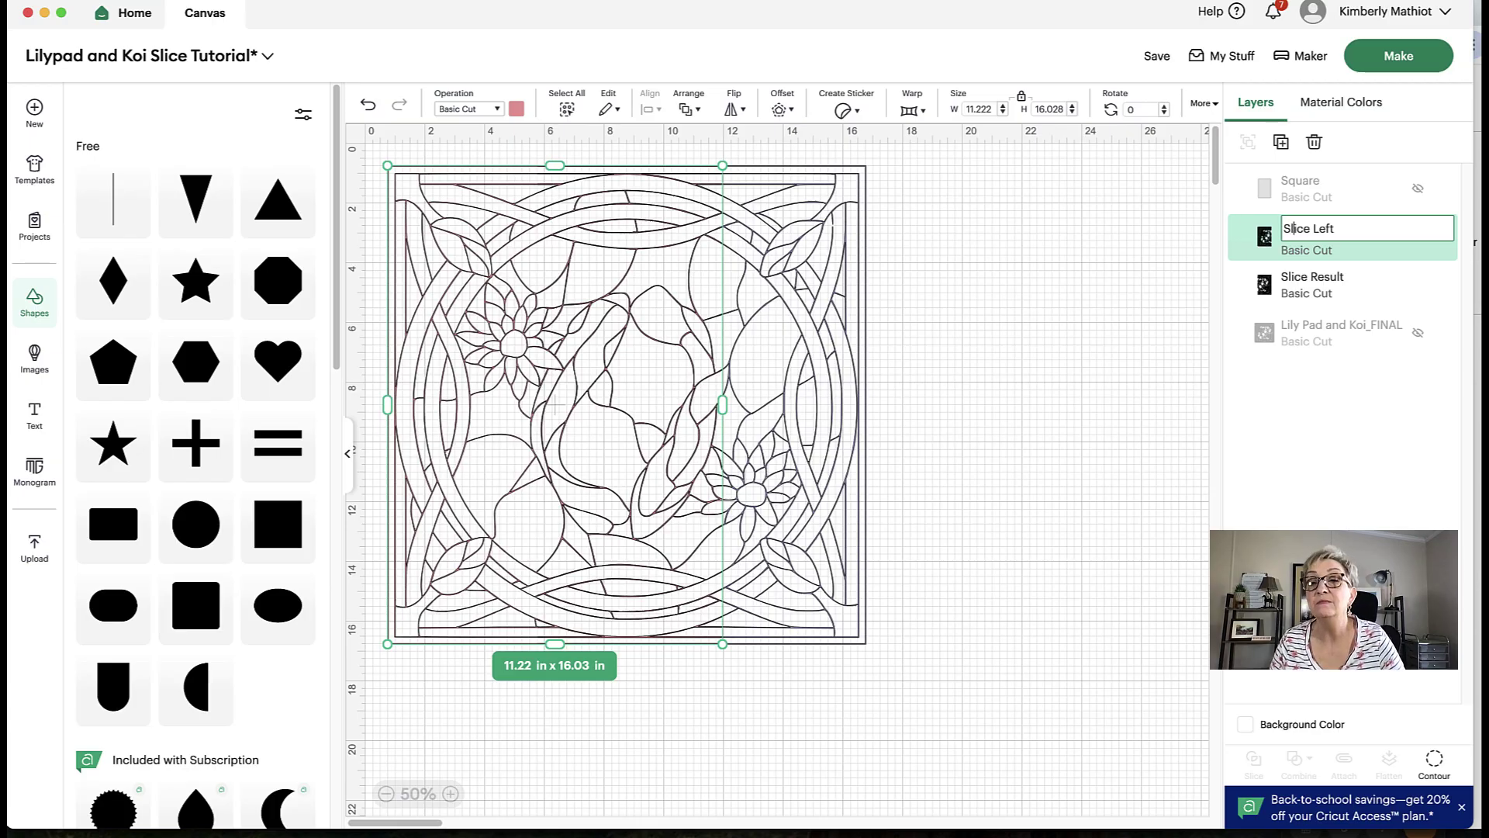
Step: Rename the blue slice result layer as Slice Right and place it directly below Slice Left in the layer order
left_click(1333, 284)
right_click(1333, 283)
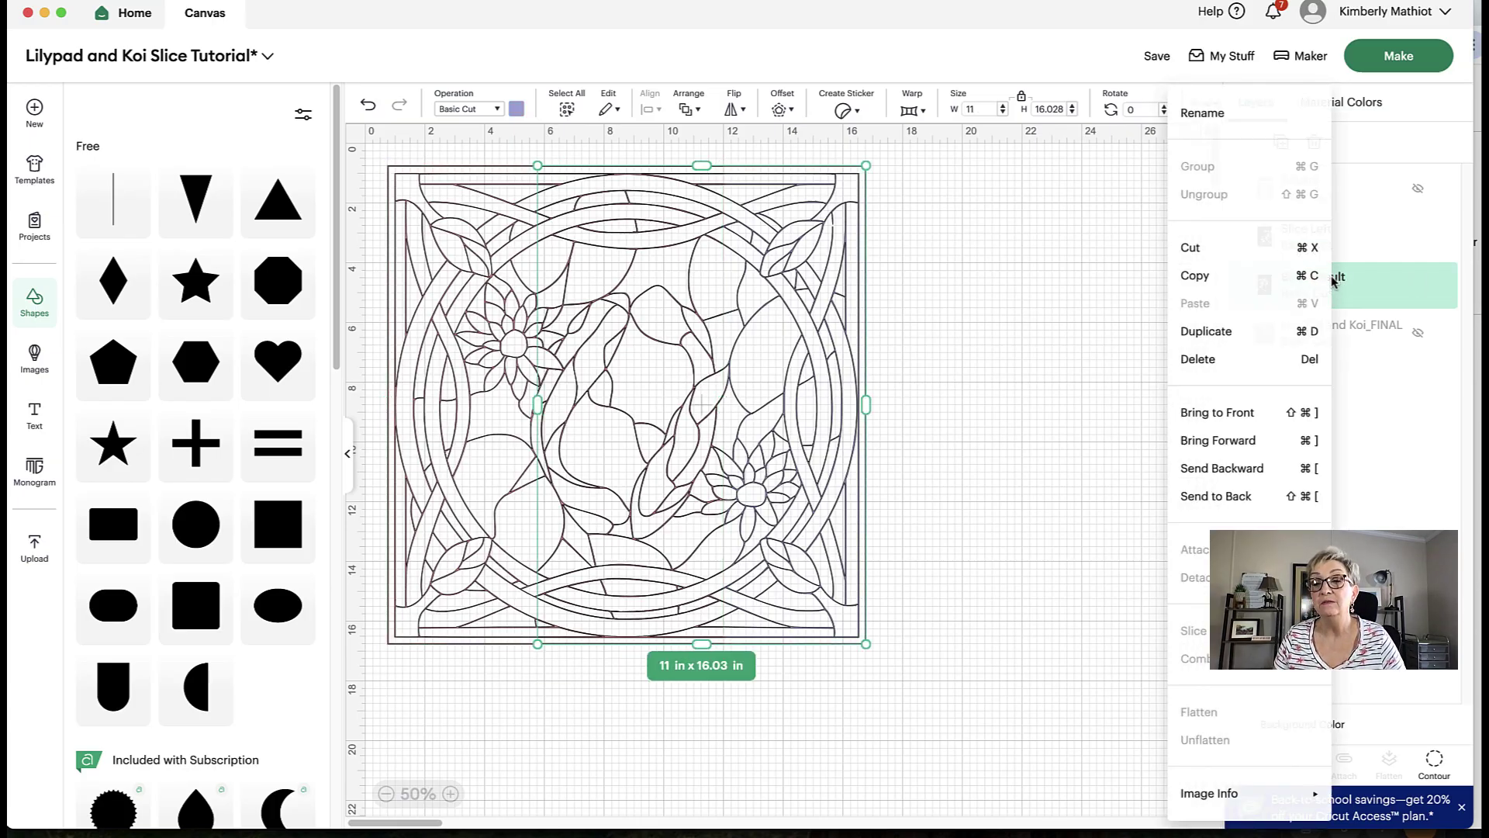
left_click(1205, 116)
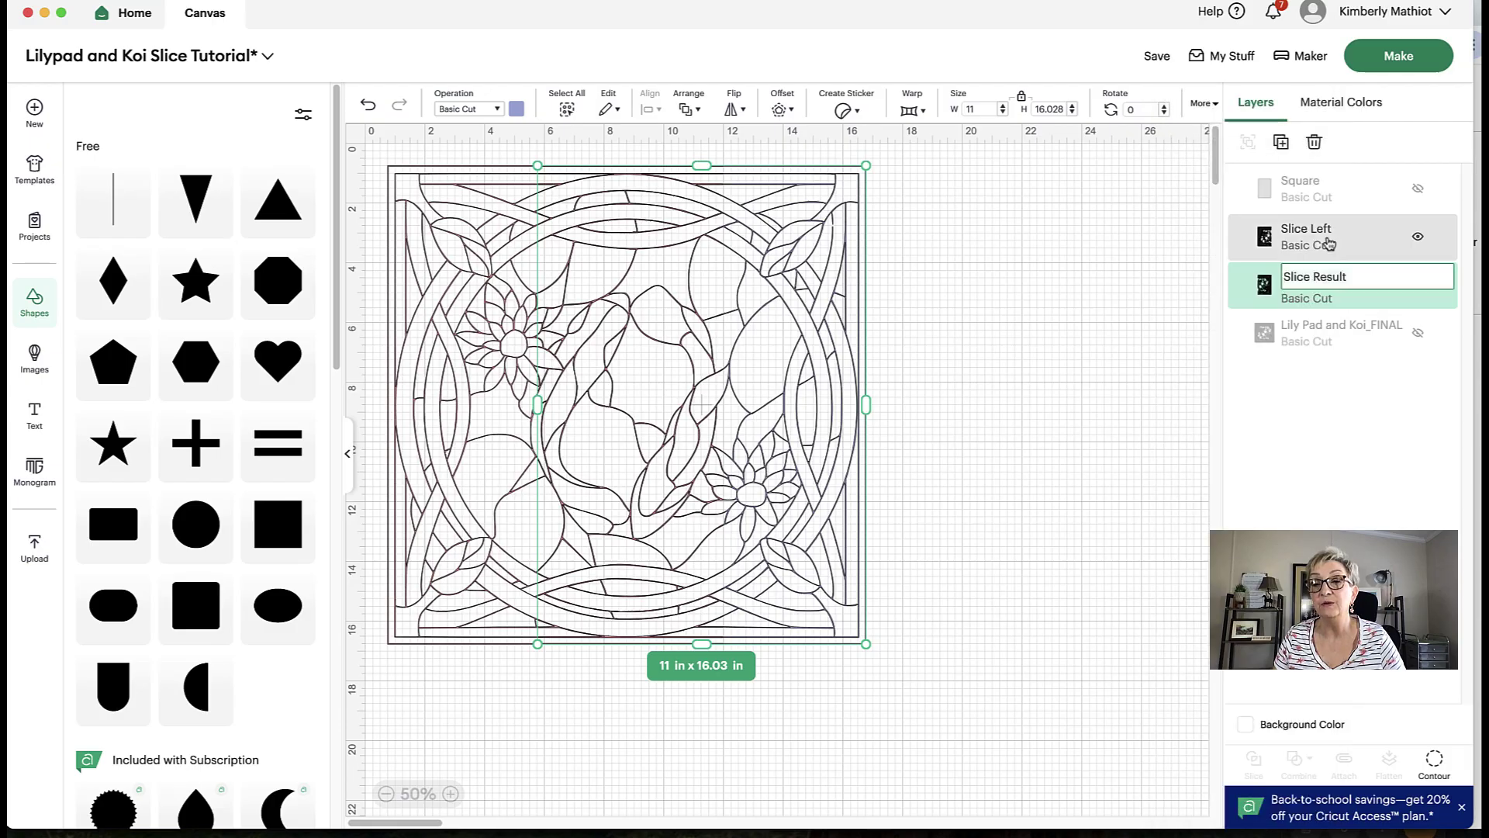
left_click_drag(1367, 272, 1315, 322)
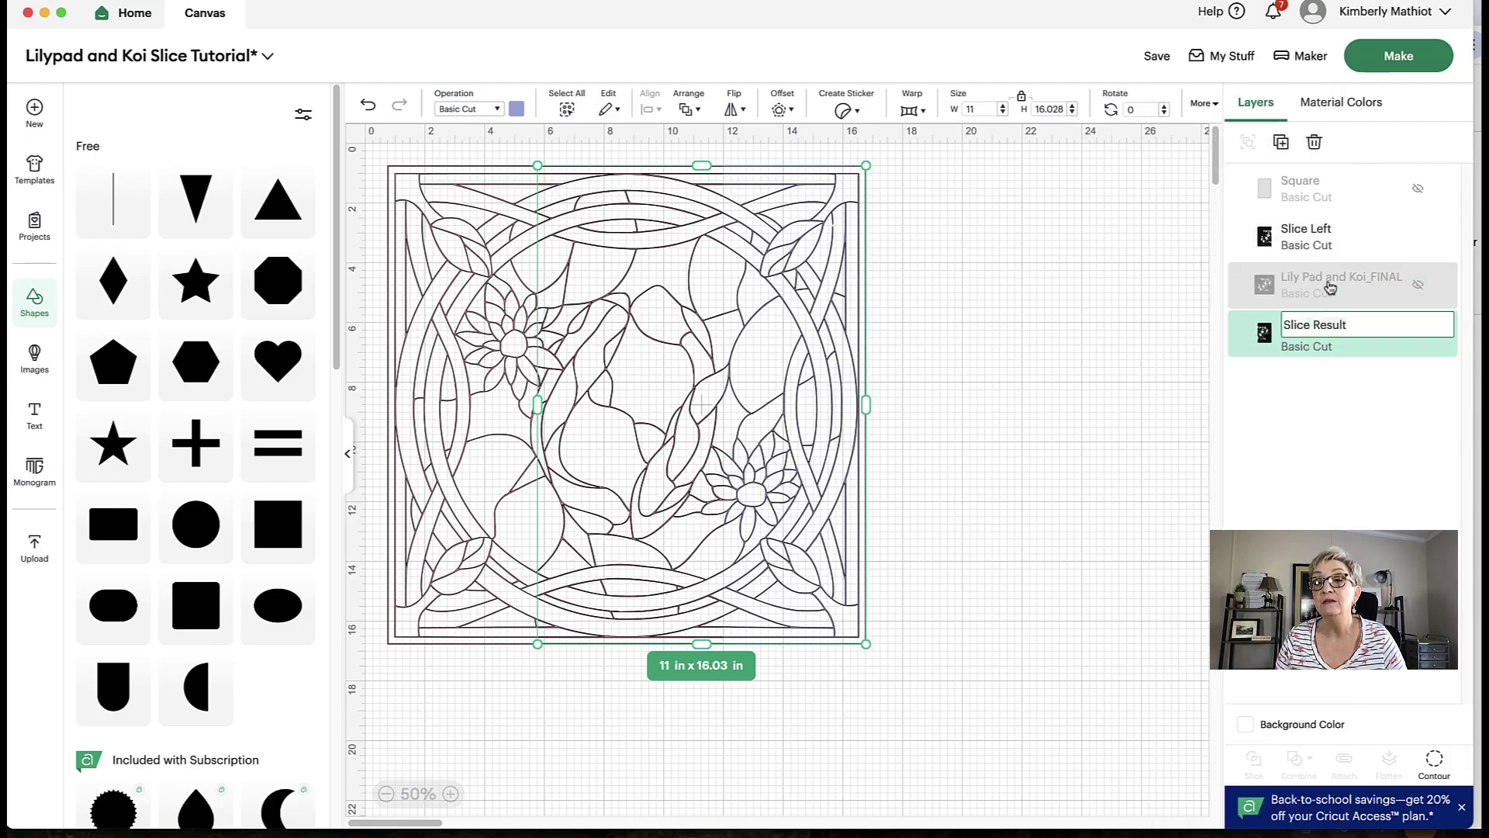
left_click_drag(1354, 327, 1332, 331)
double_click(1321, 324)
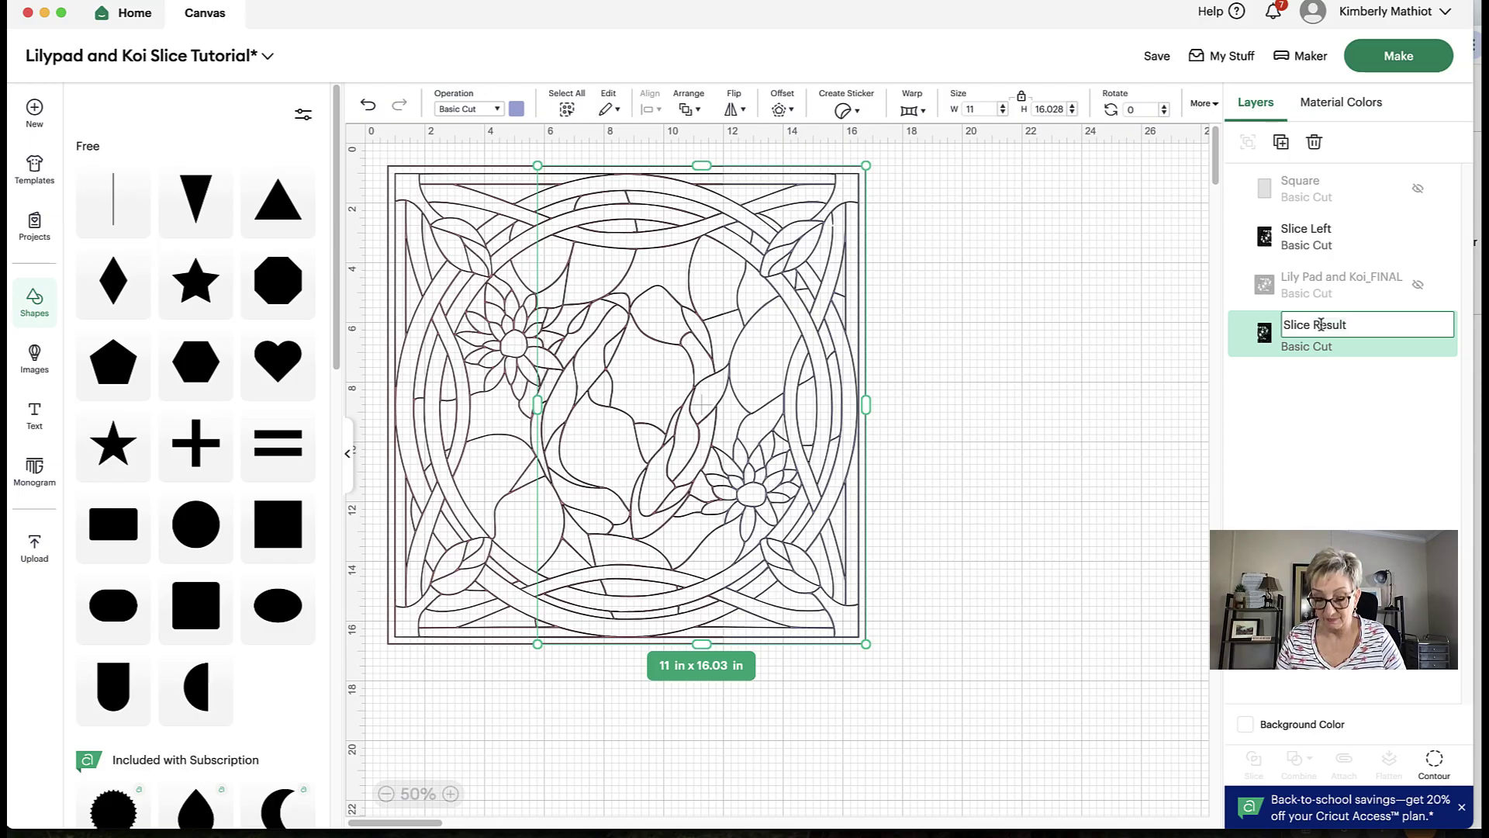
key("BackSpace")
key("BackSpace")
key("BackSpace")
key("BackSpace")
key("BackSpace")
key("BackSpace")
key("BackSpace")
type("Right")
left_click(1344, 420)
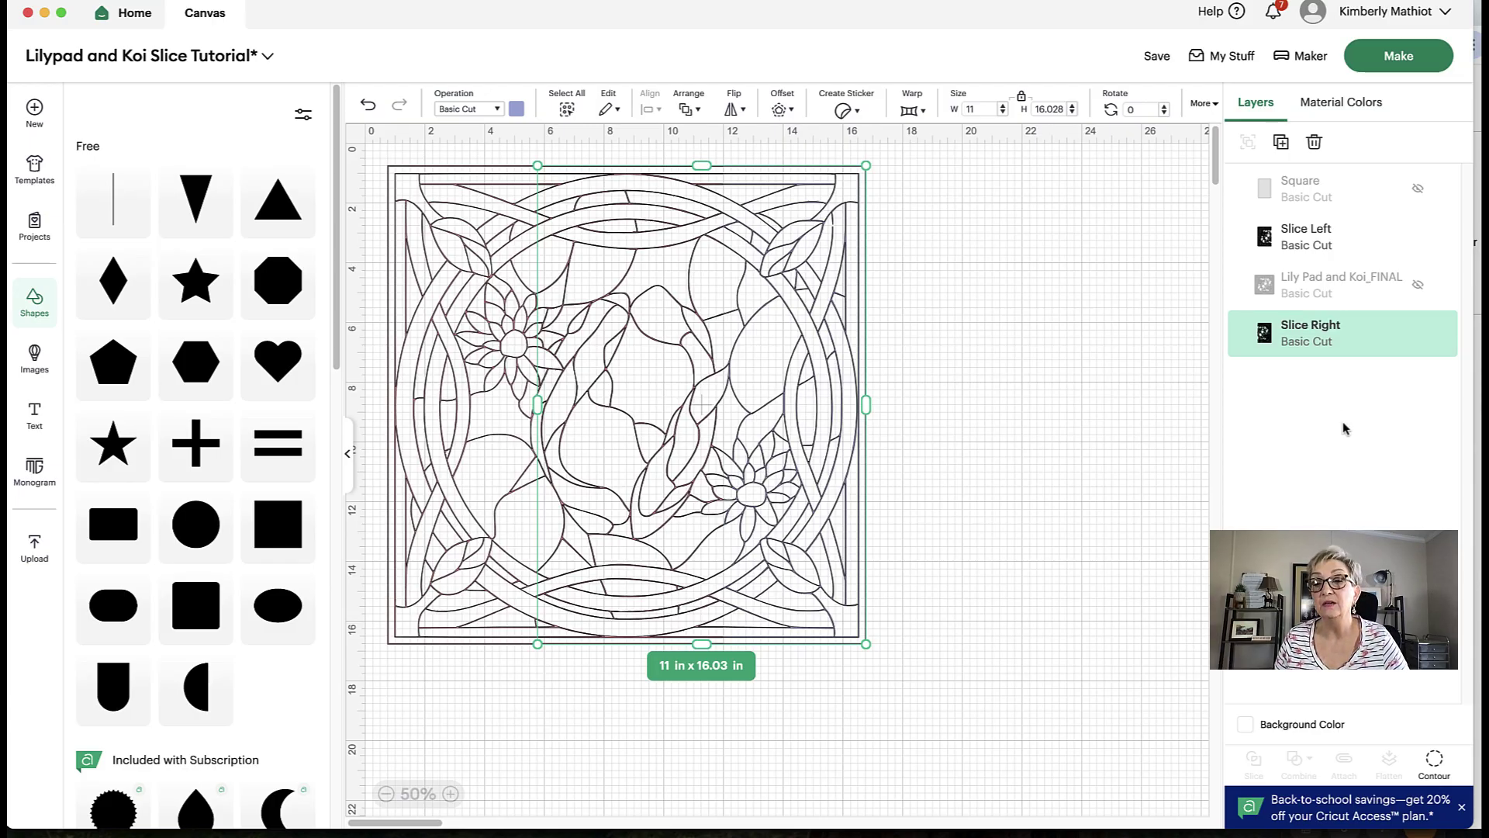
left_click_drag(1321, 344, 1317, 273)
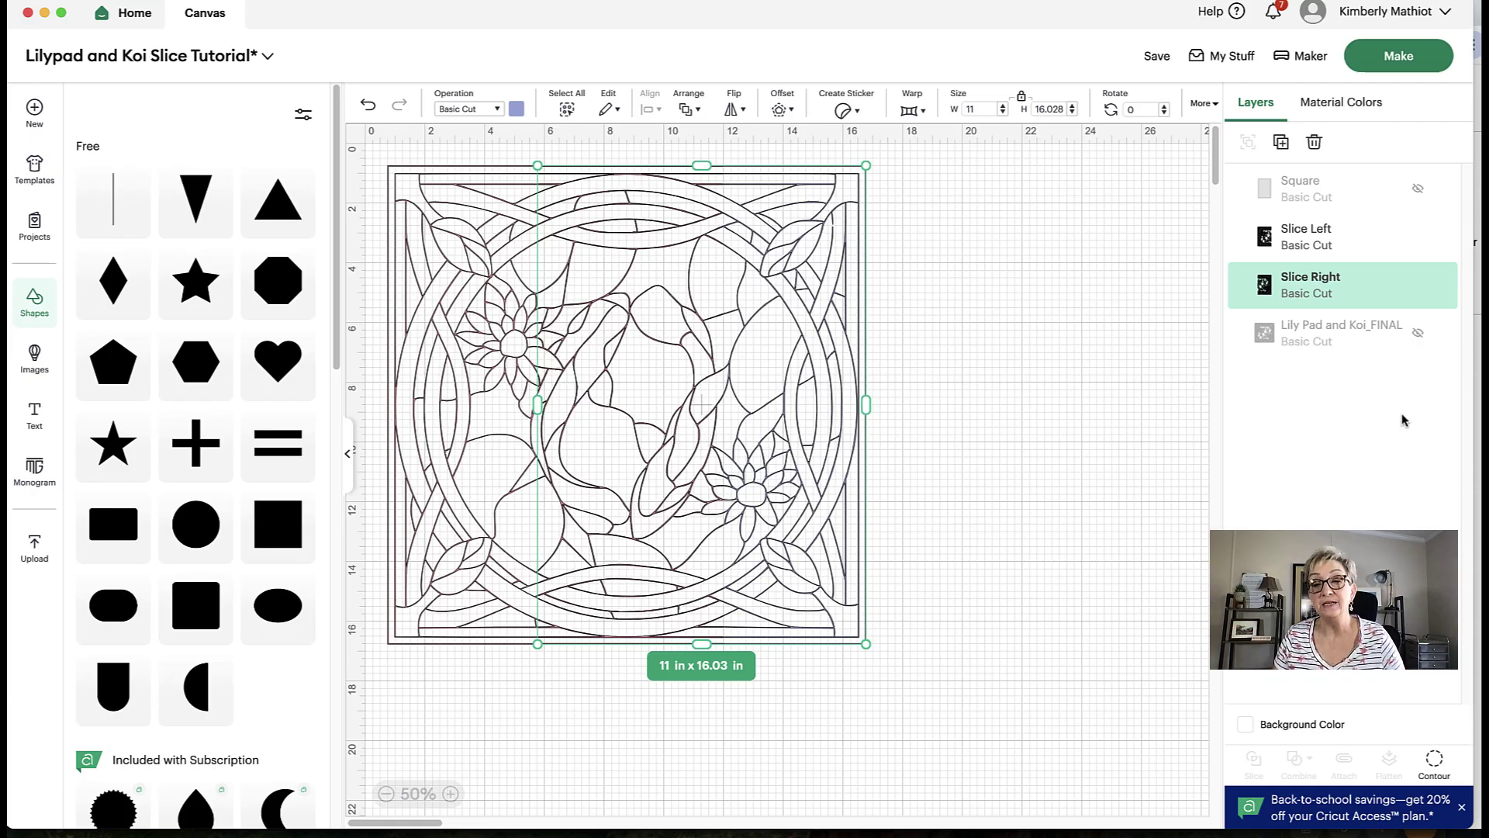
Step: Unhide the purple rectangle, center it over the design's middle part, and send it to the back
left_click(1419, 193)
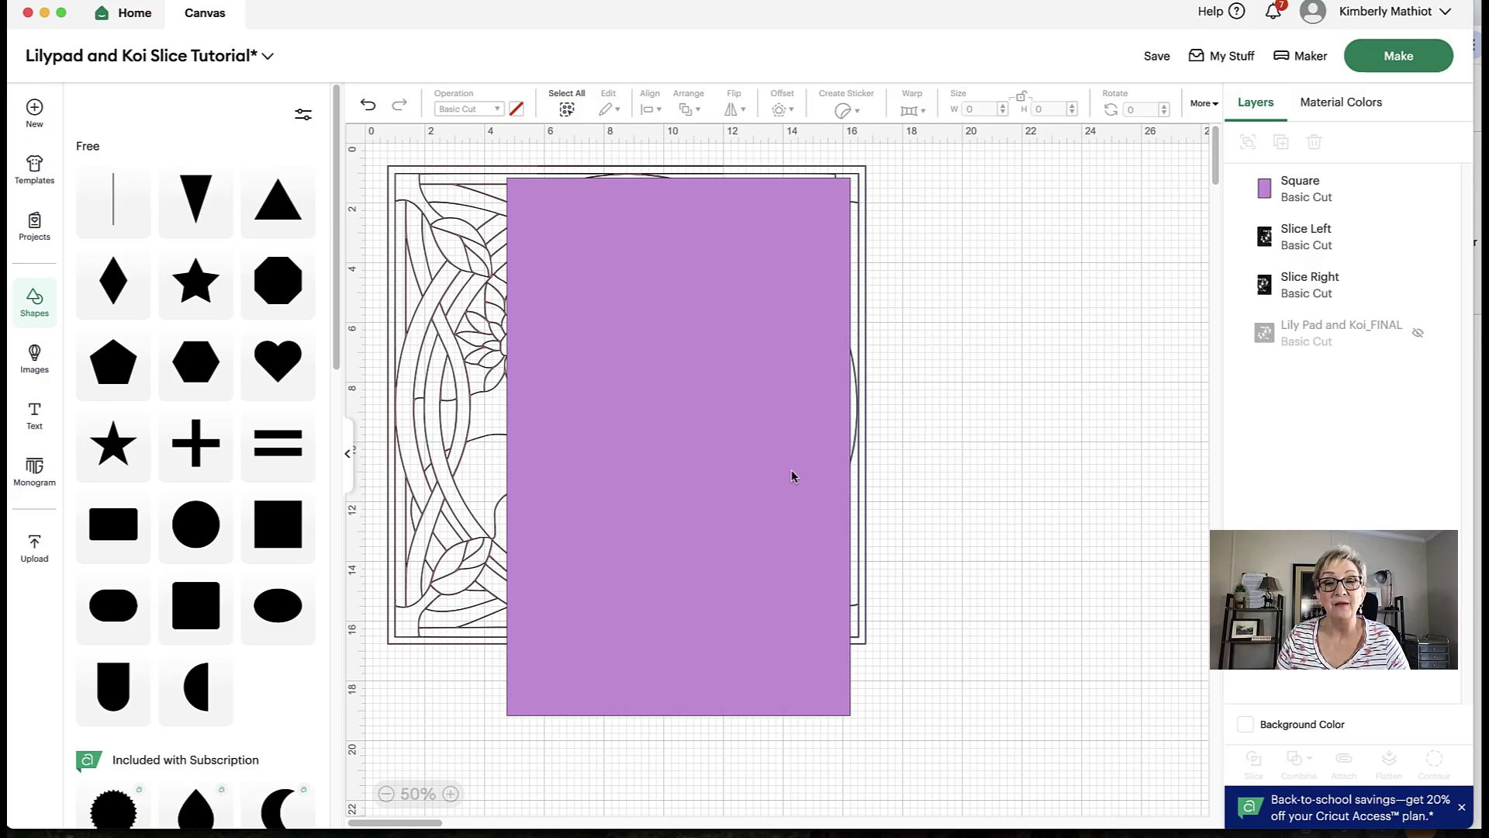
left_click_drag(798, 529, 752, 509)
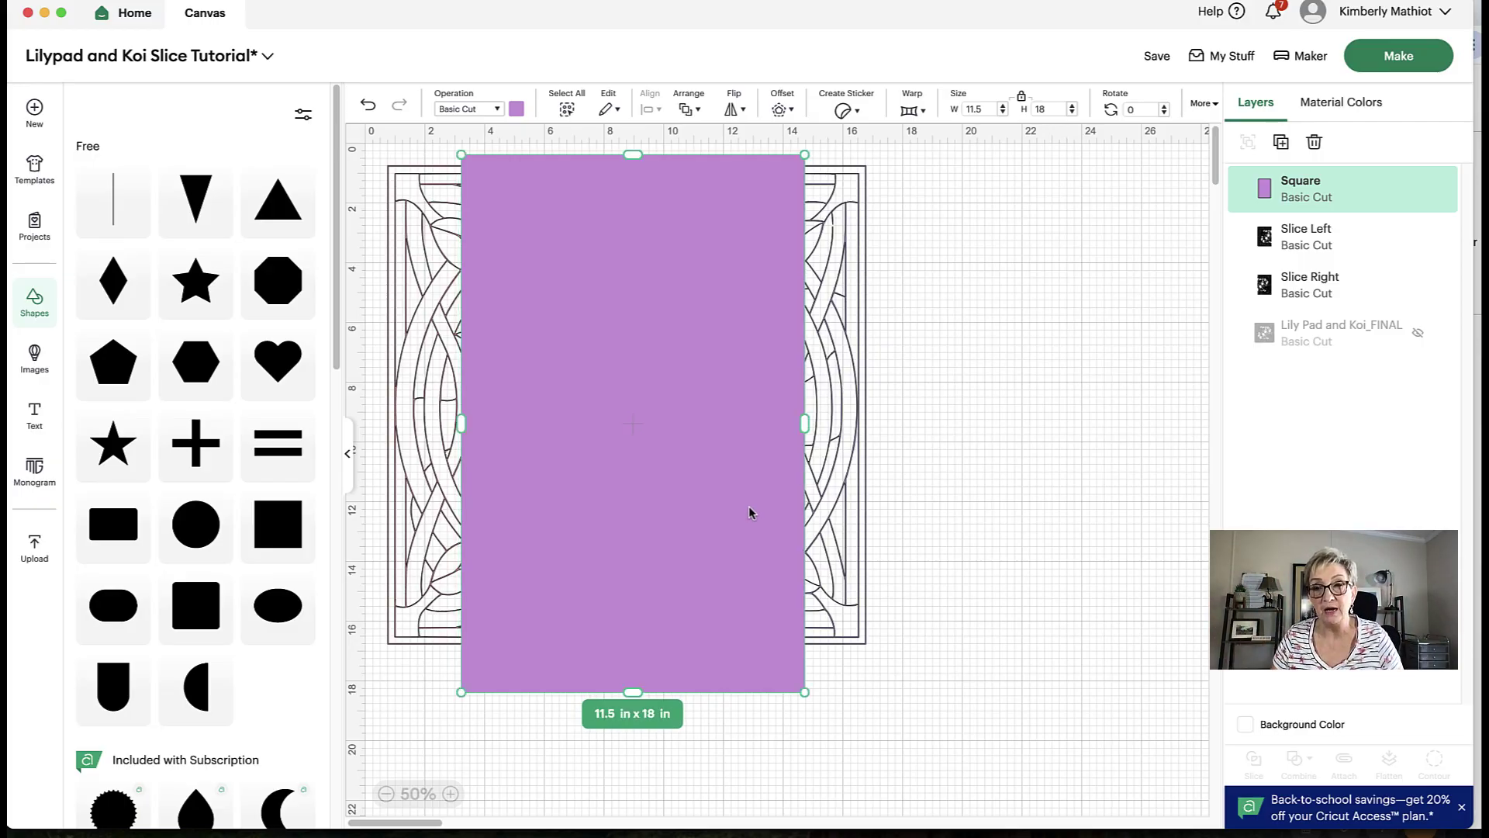
right_click(728, 368)
left_click(773, 552)
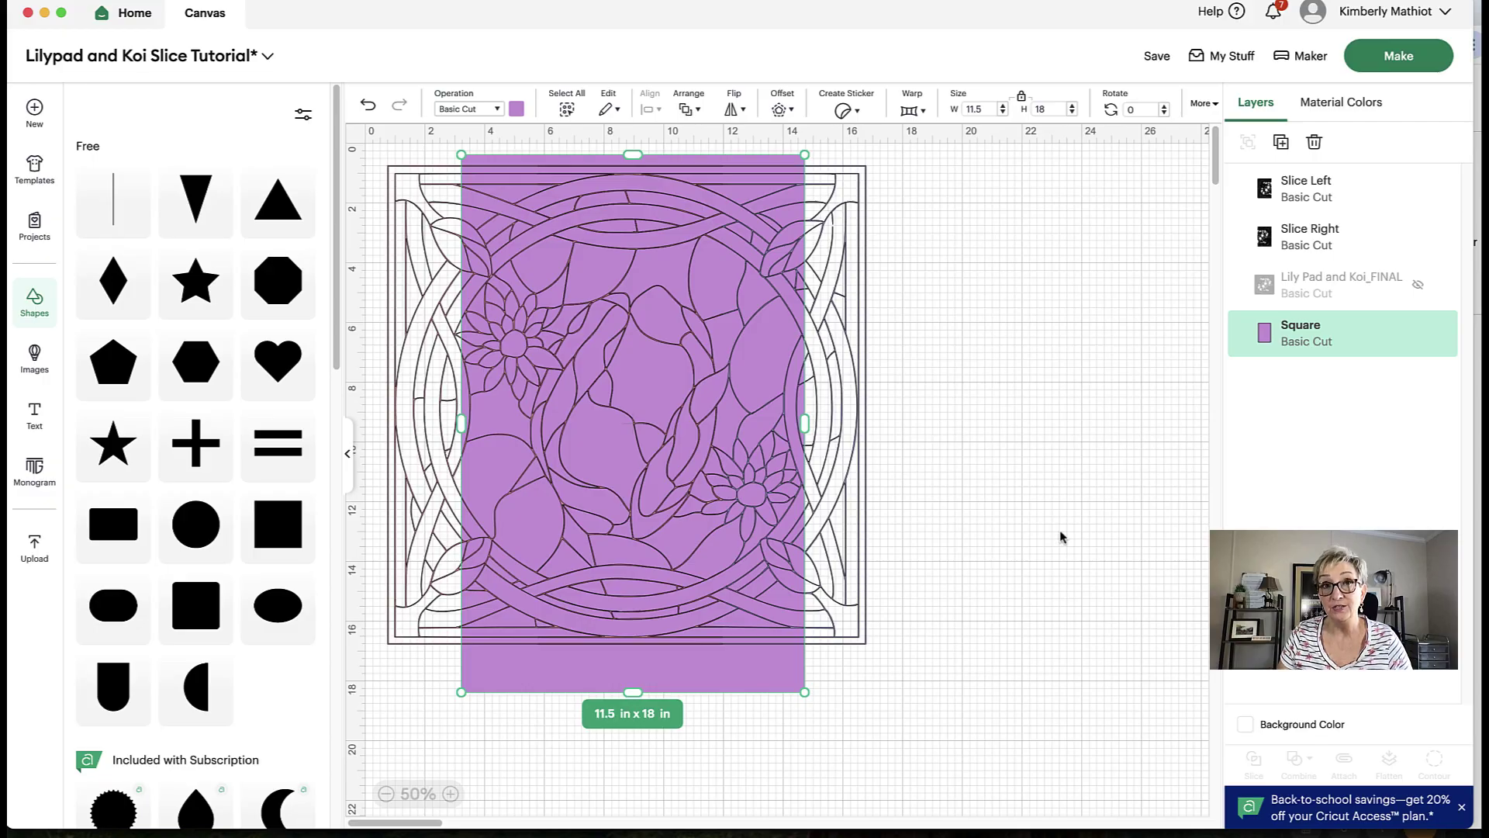
Step: Unhide the last Lily Pad and Koi_FINAL copy and slice it with the purple rectangle
left_click(1419, 286)
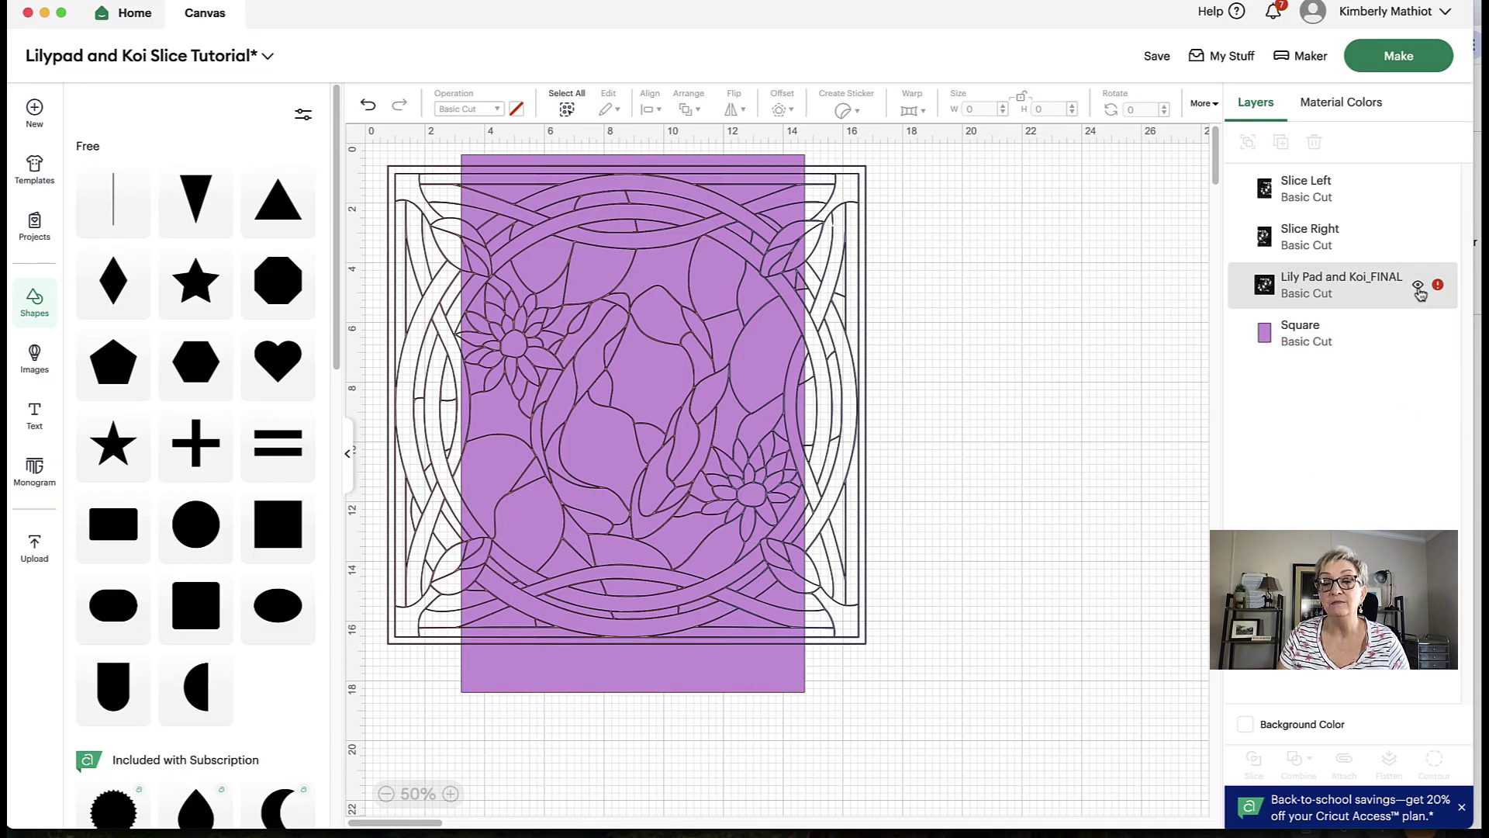
left_click(1343, 292)
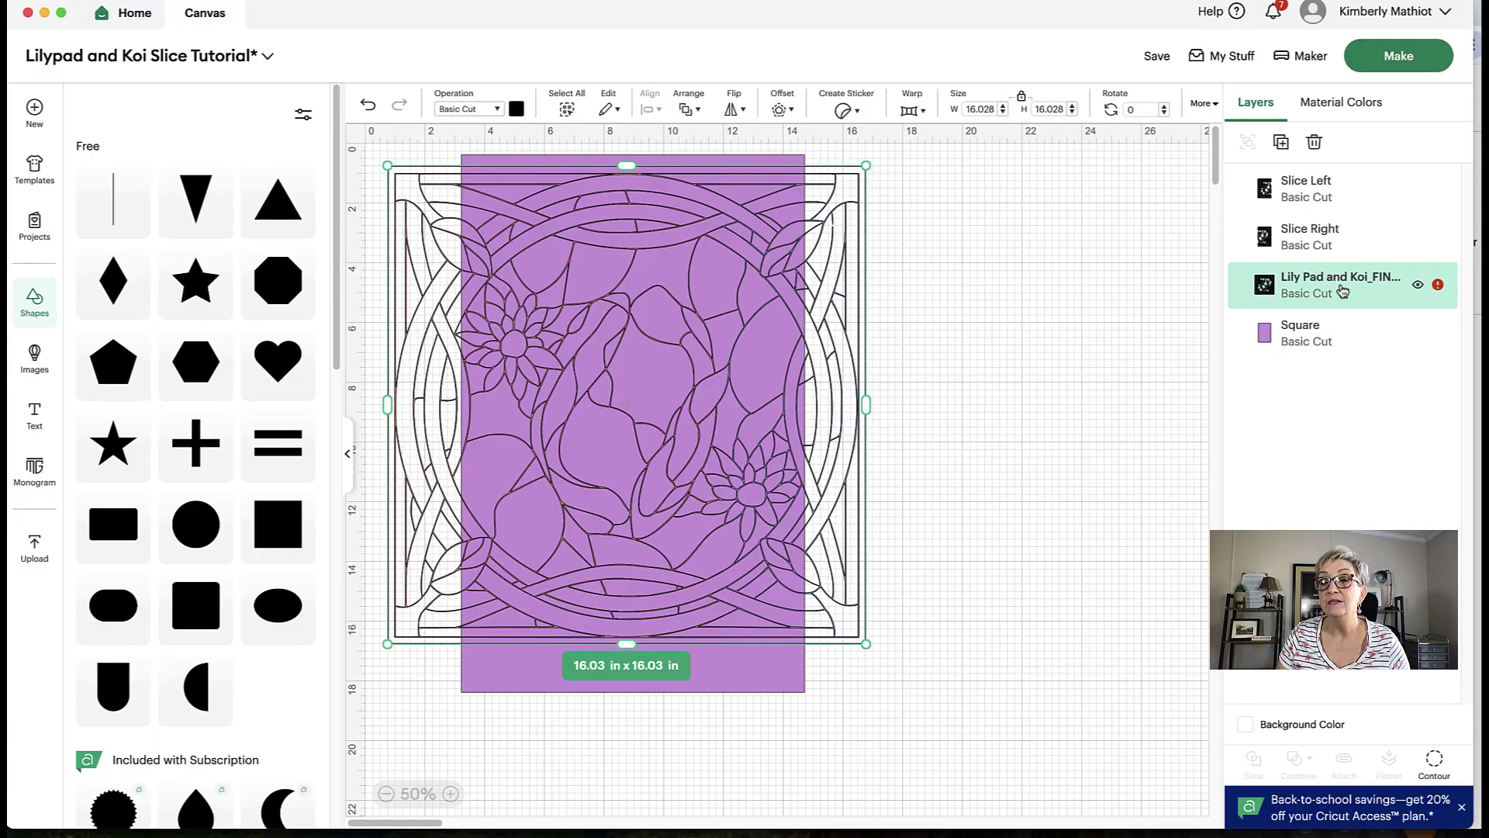
left_click(1342, 353, "shift")
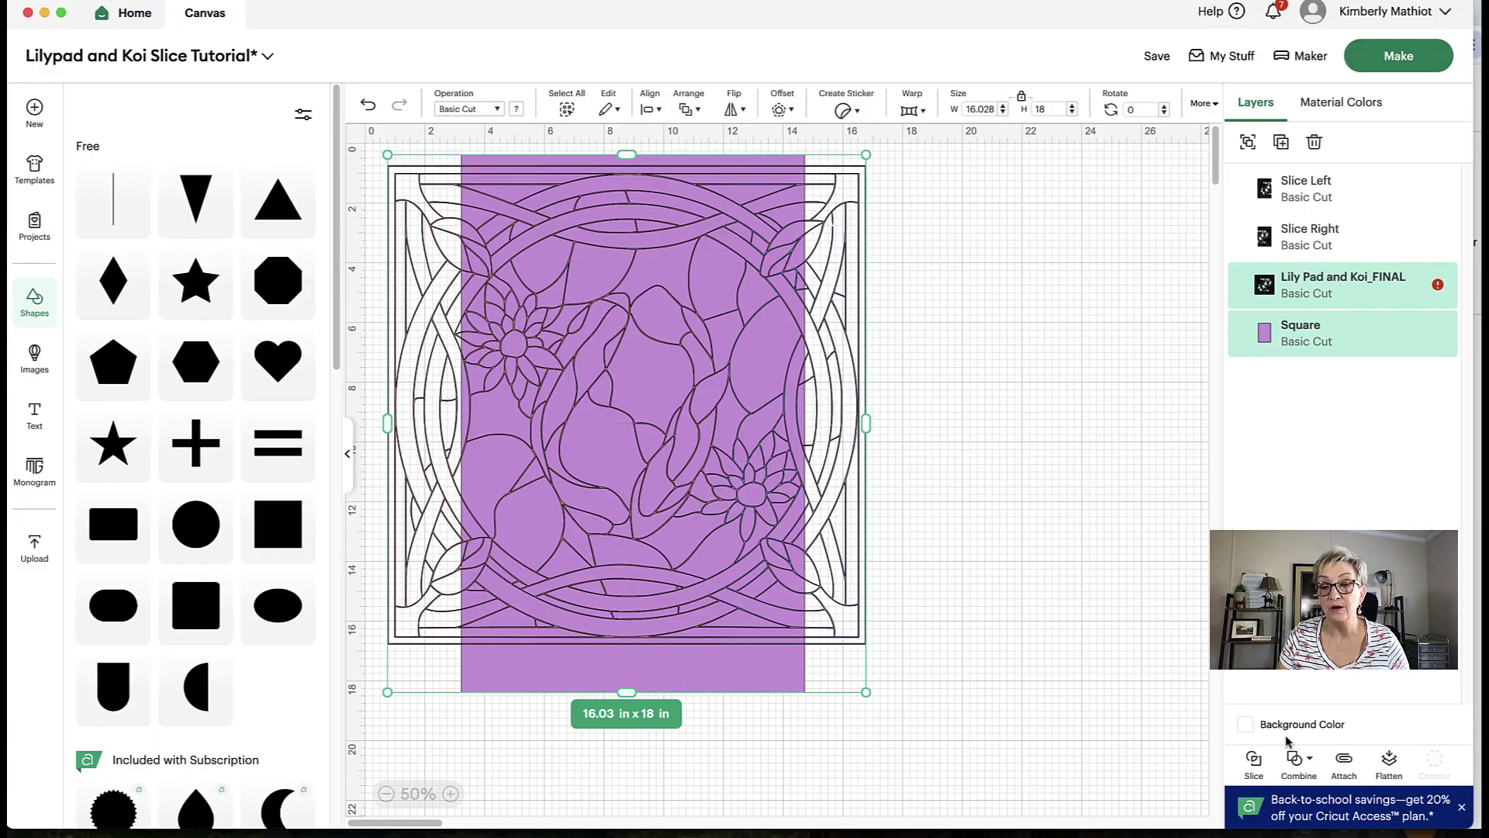
left_click(1253, 763)
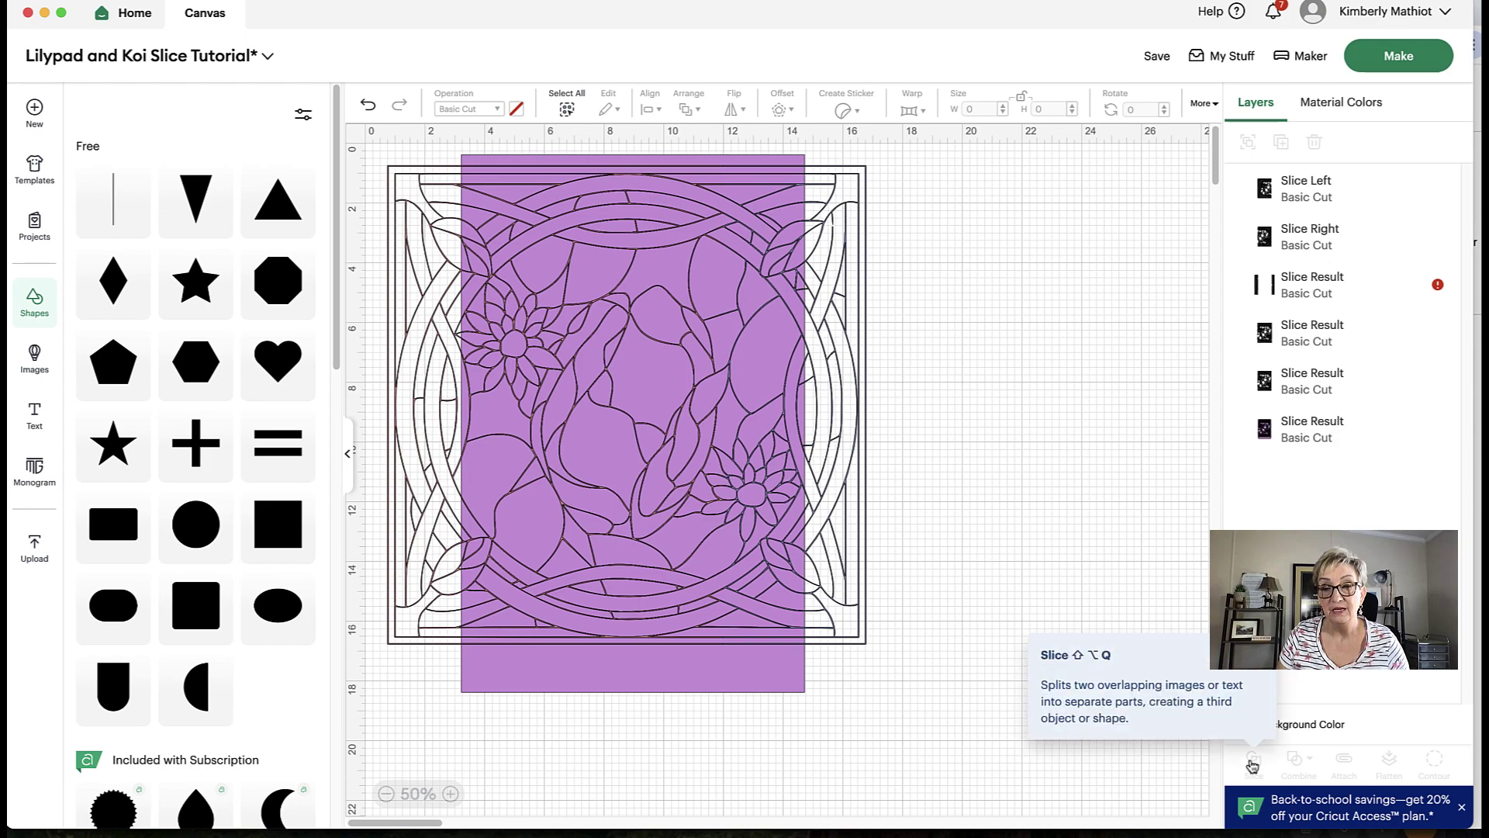
Step: Delete the leftover purple rectangle piece, the outer side strips and the black middle duplicate, keeping only the purple middle slice of the design
left_click(1322, 438)
key("Delete")
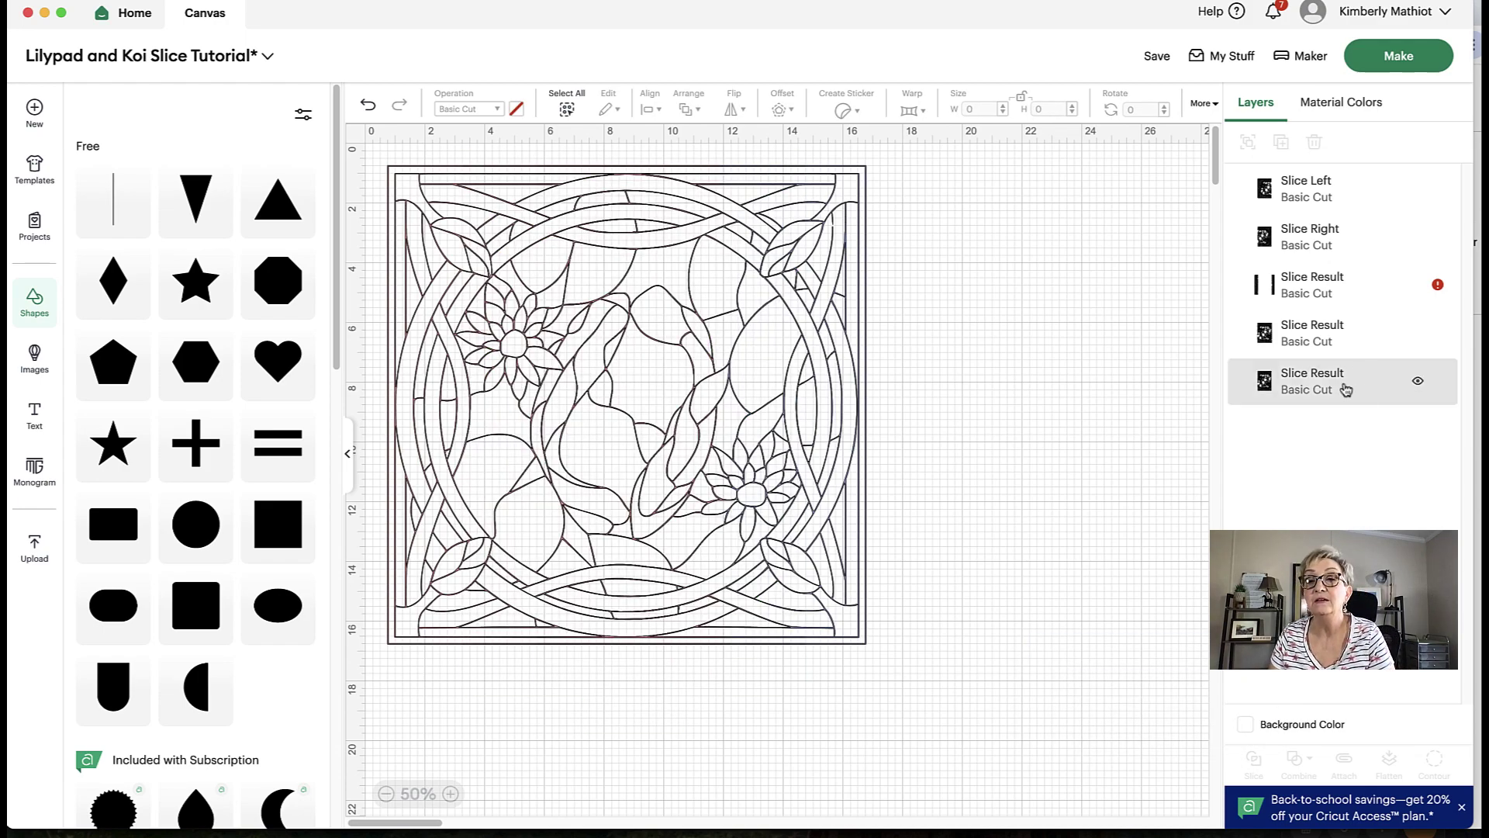
left_click(1318, 295)
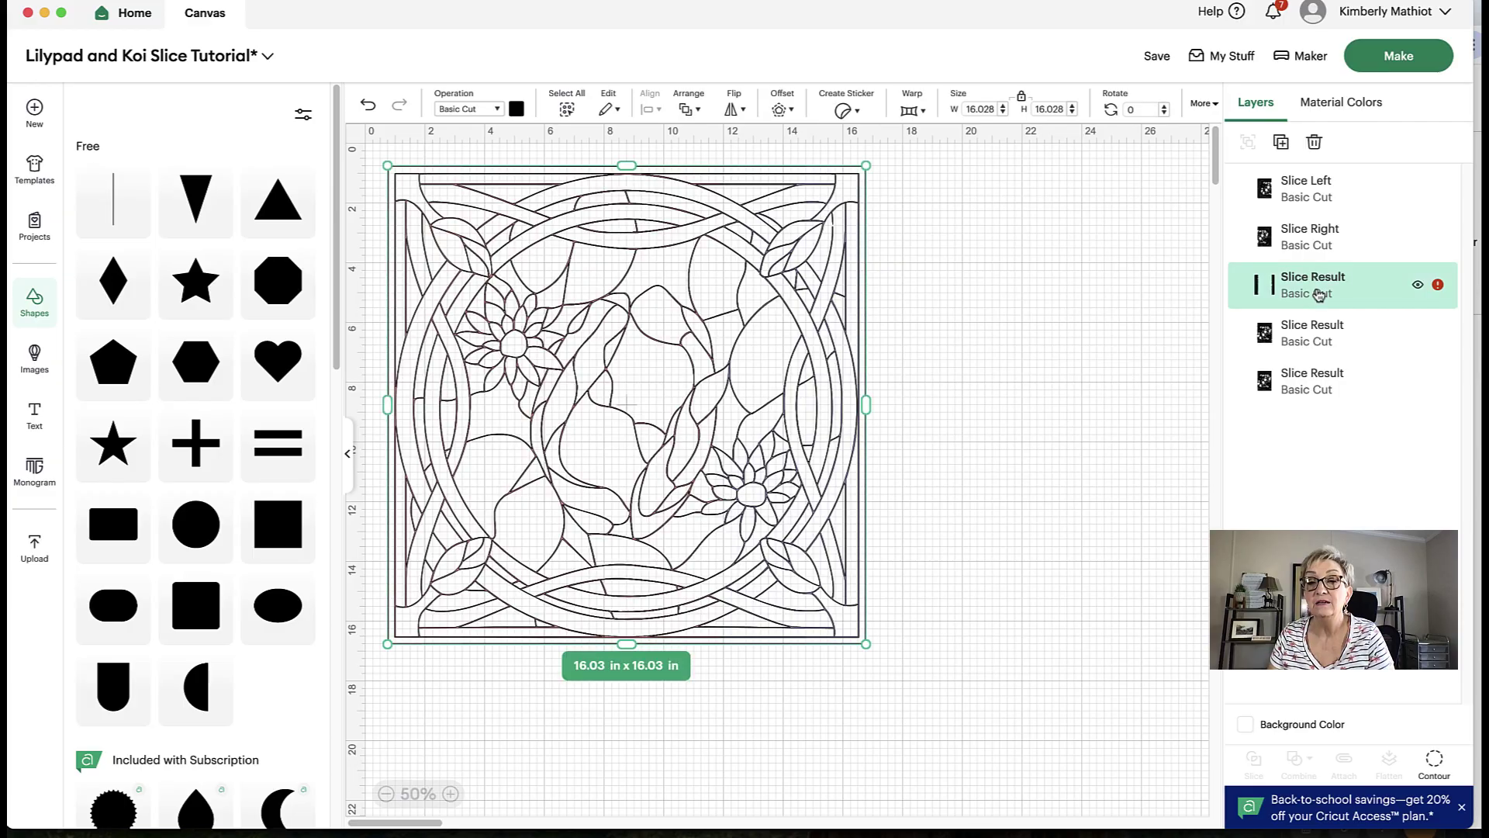
key("Delete")
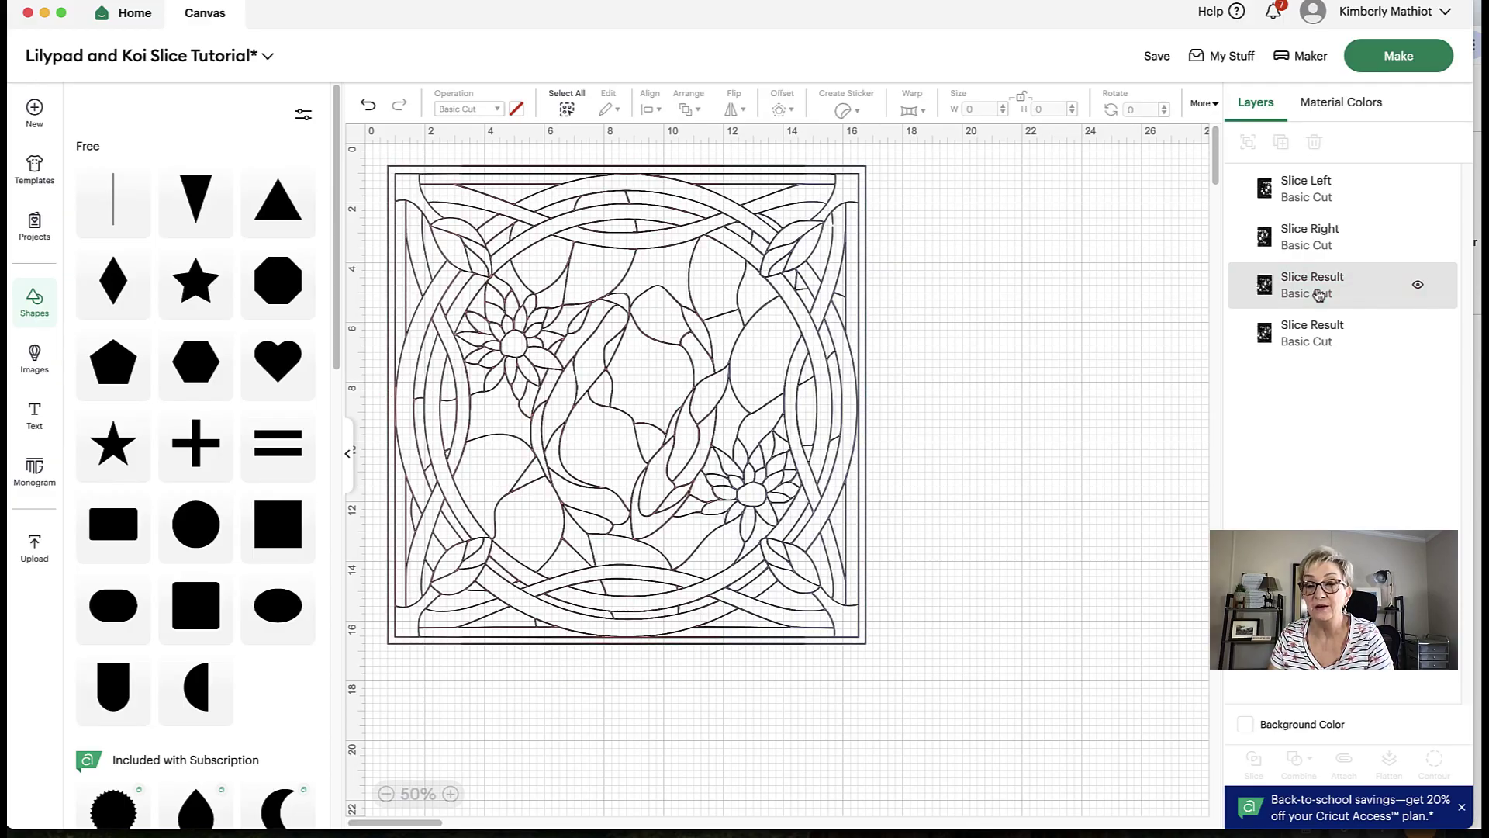
left_click(1319, 295)
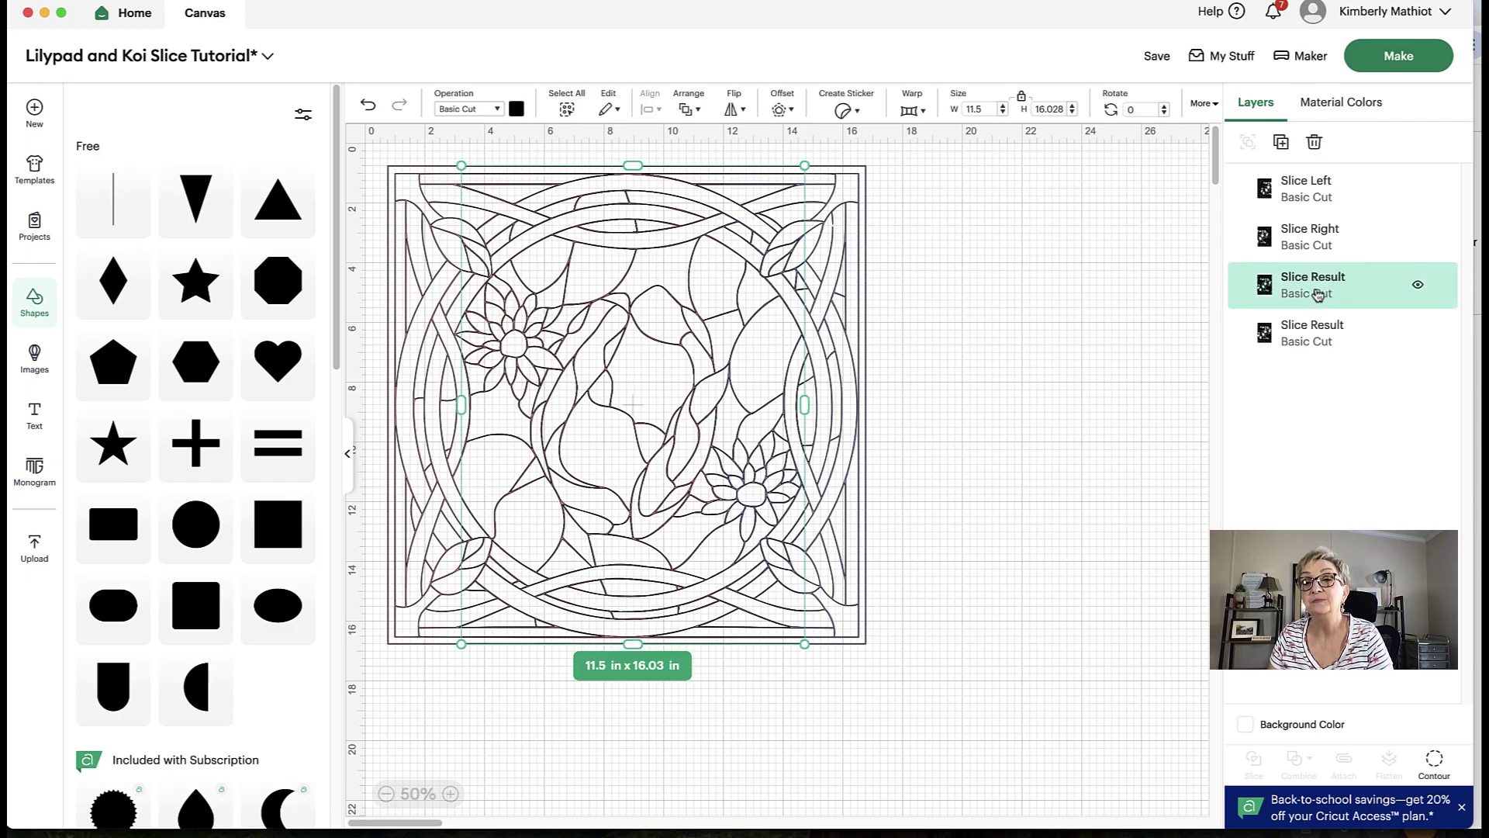
key("Delete")
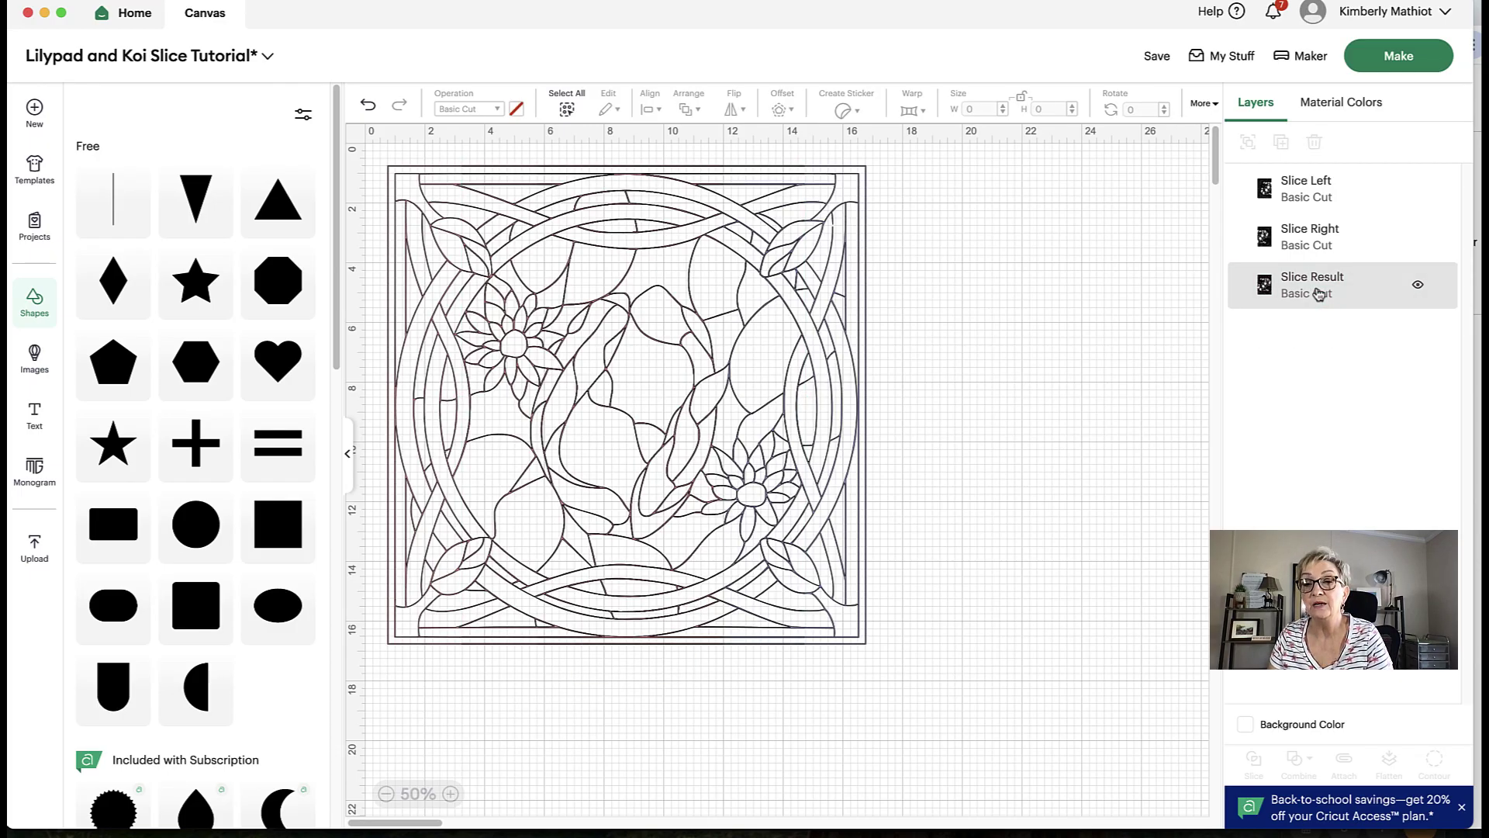
Step: Rename the remaining purple slice result layer as Slice Center
left_click(1319, 293)
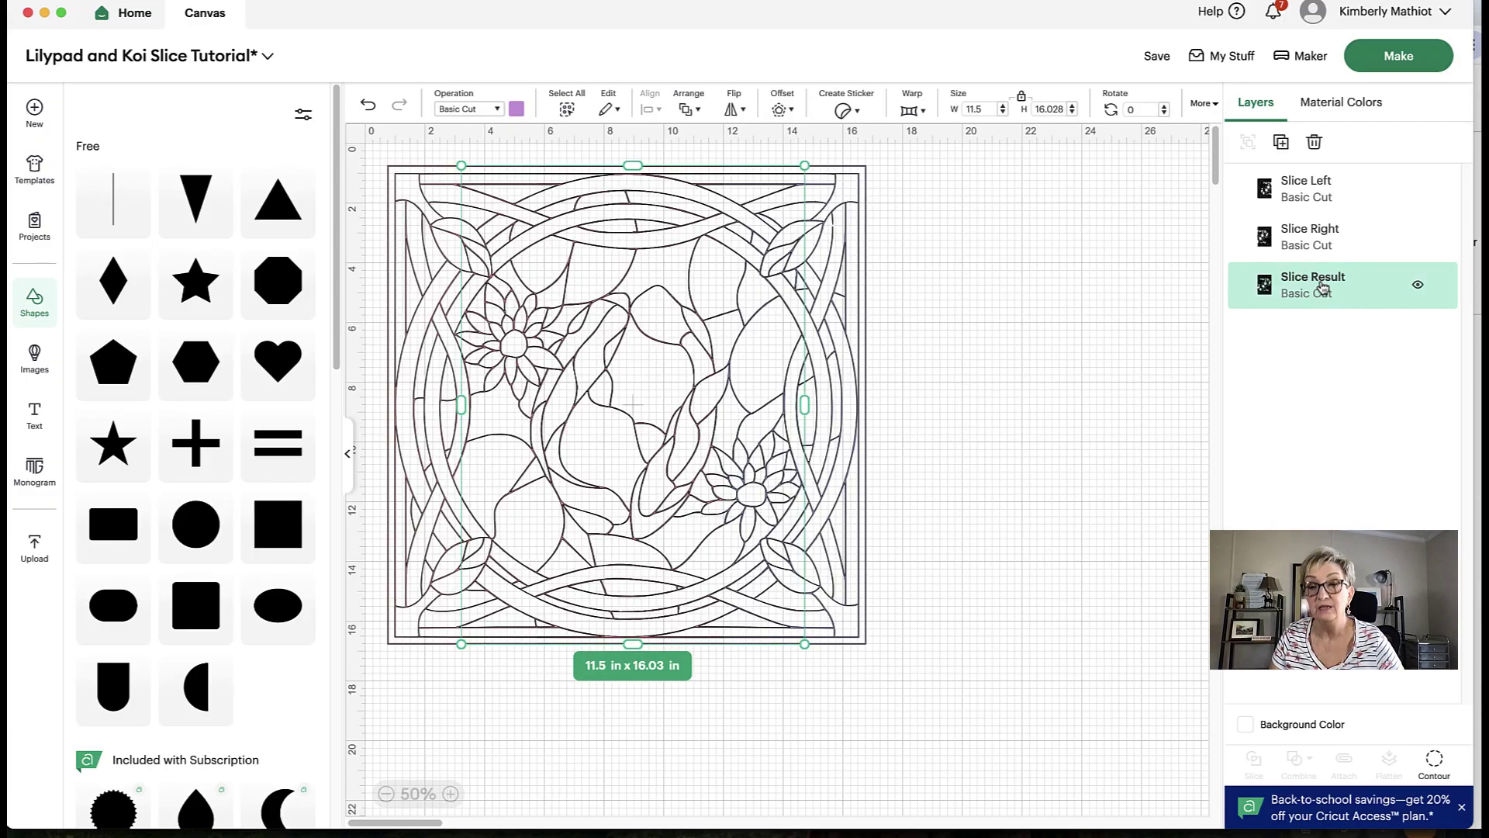
right_click(1324, 287)
left_click(1199, 117)
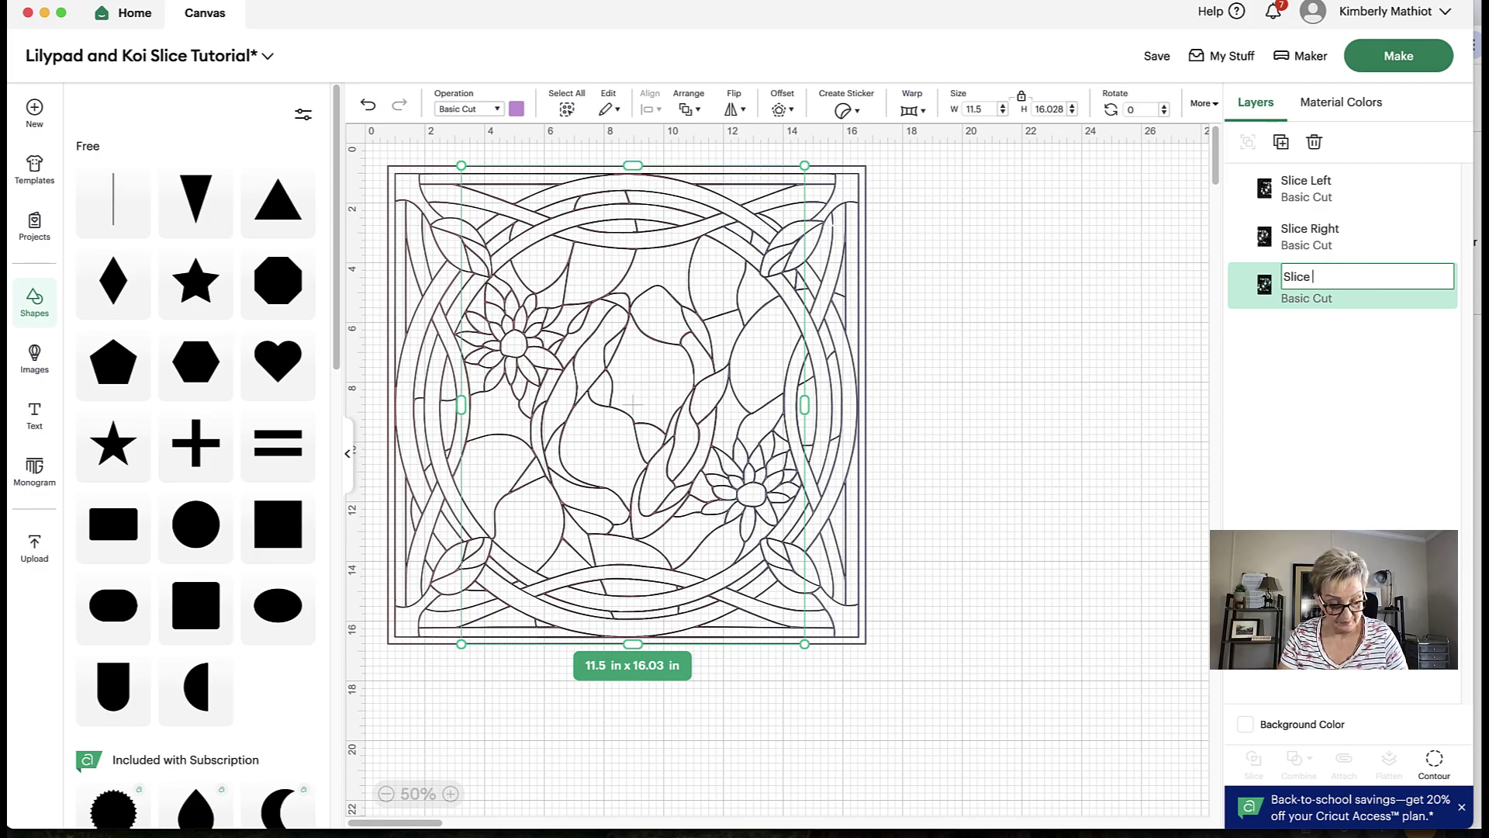
type("Center")
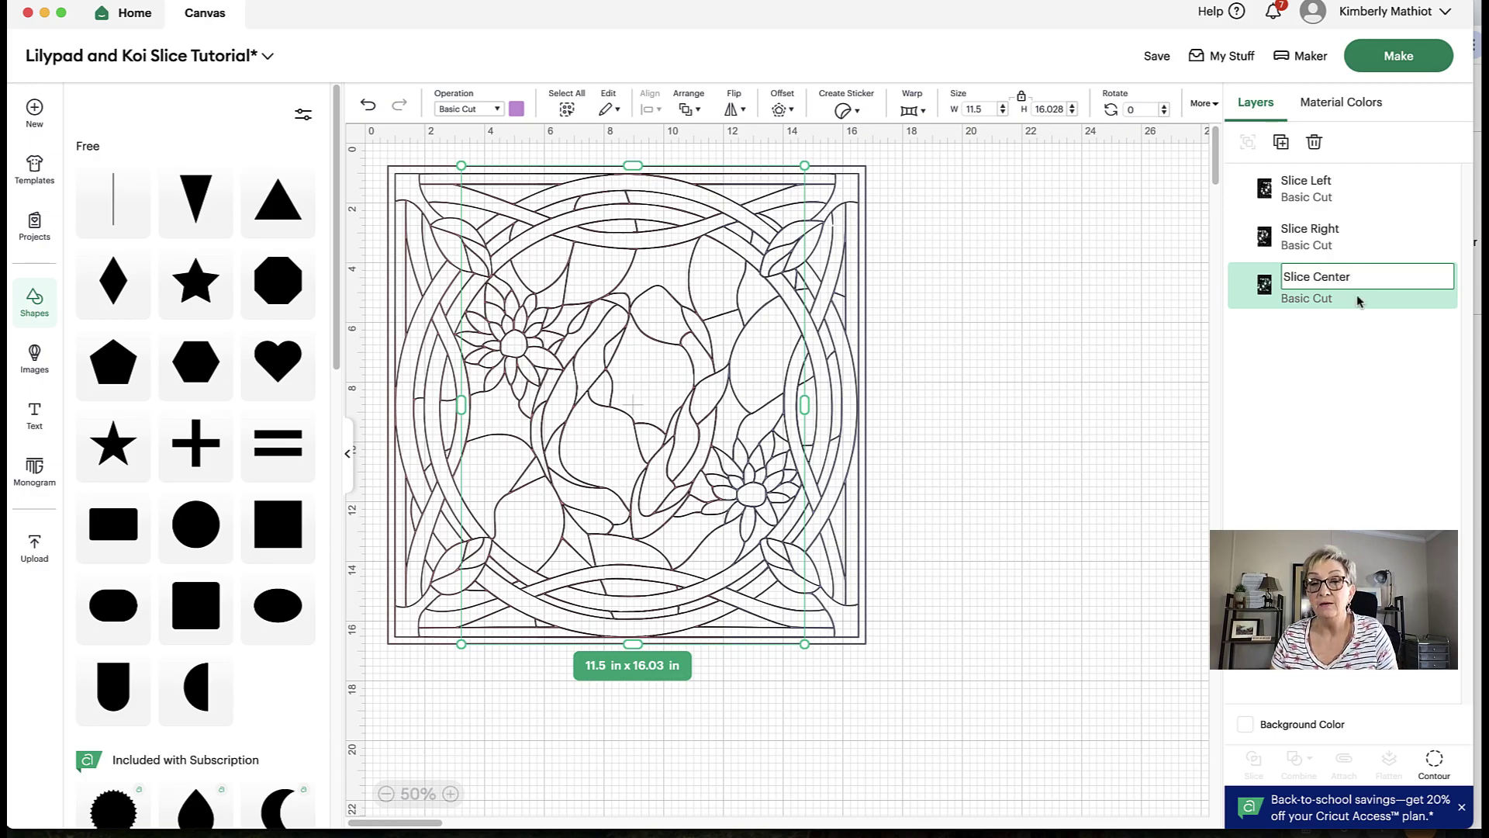
left_click(1389, 441)
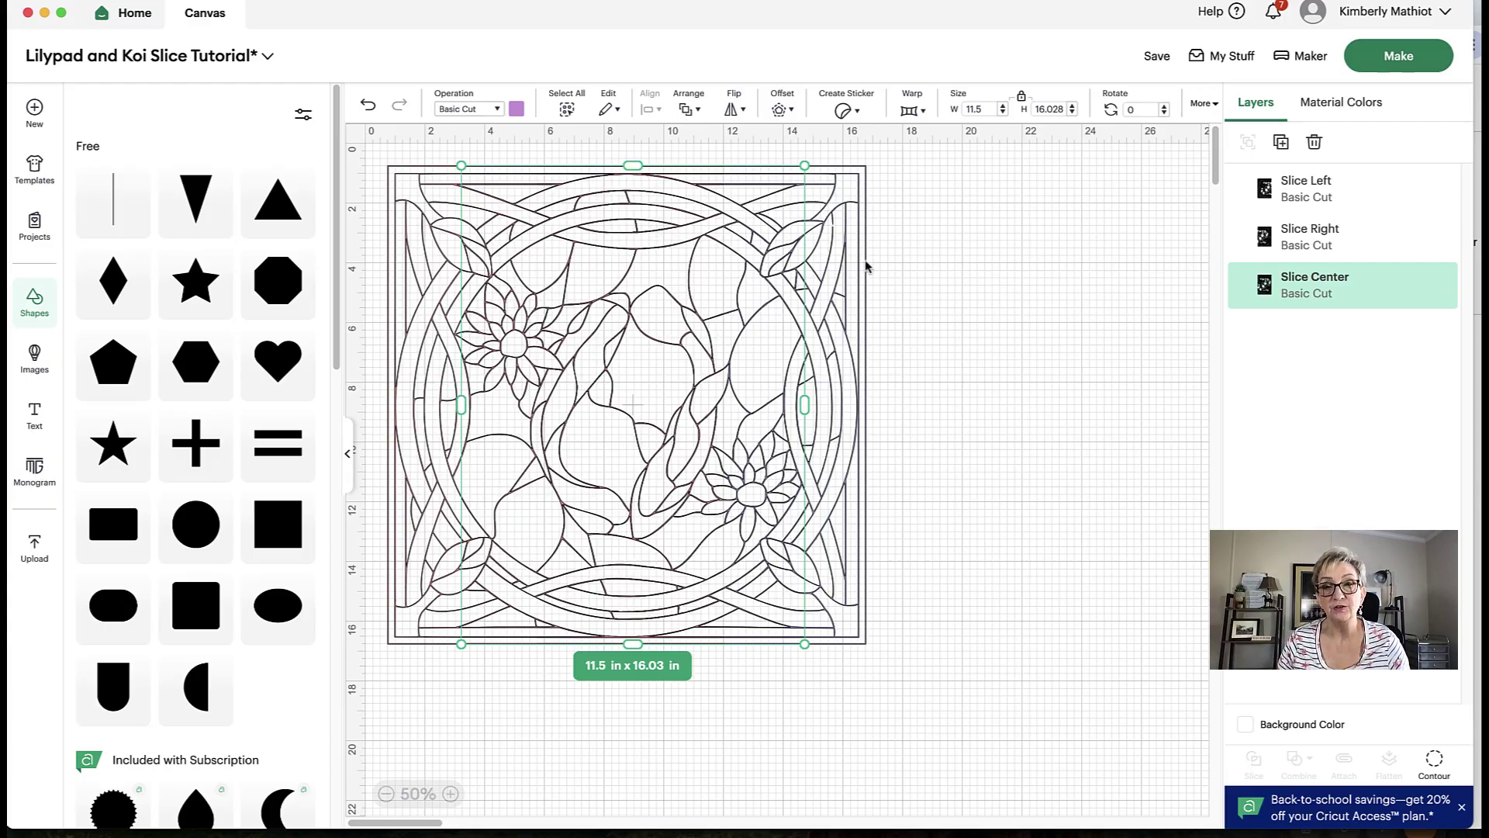
Step: Examine the overlapping slices up close, checking the extents of Slice Right, Slice Left and Slice Center in turn
left_click(1014, 347)
scroll(1017, 349, "up", 5, "ctrl")
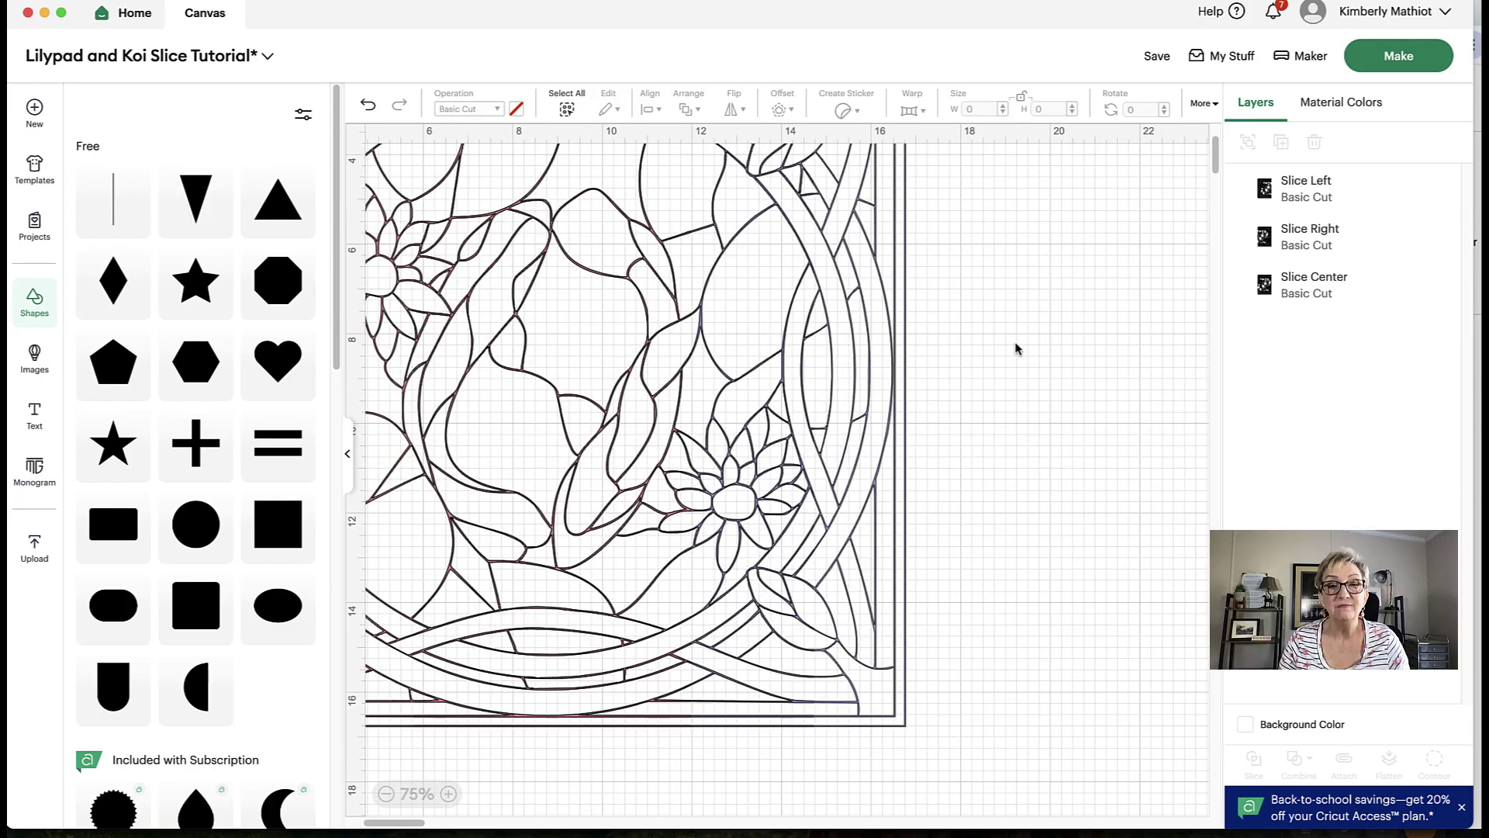
left_click_drag(724, 447, 1028, 805)
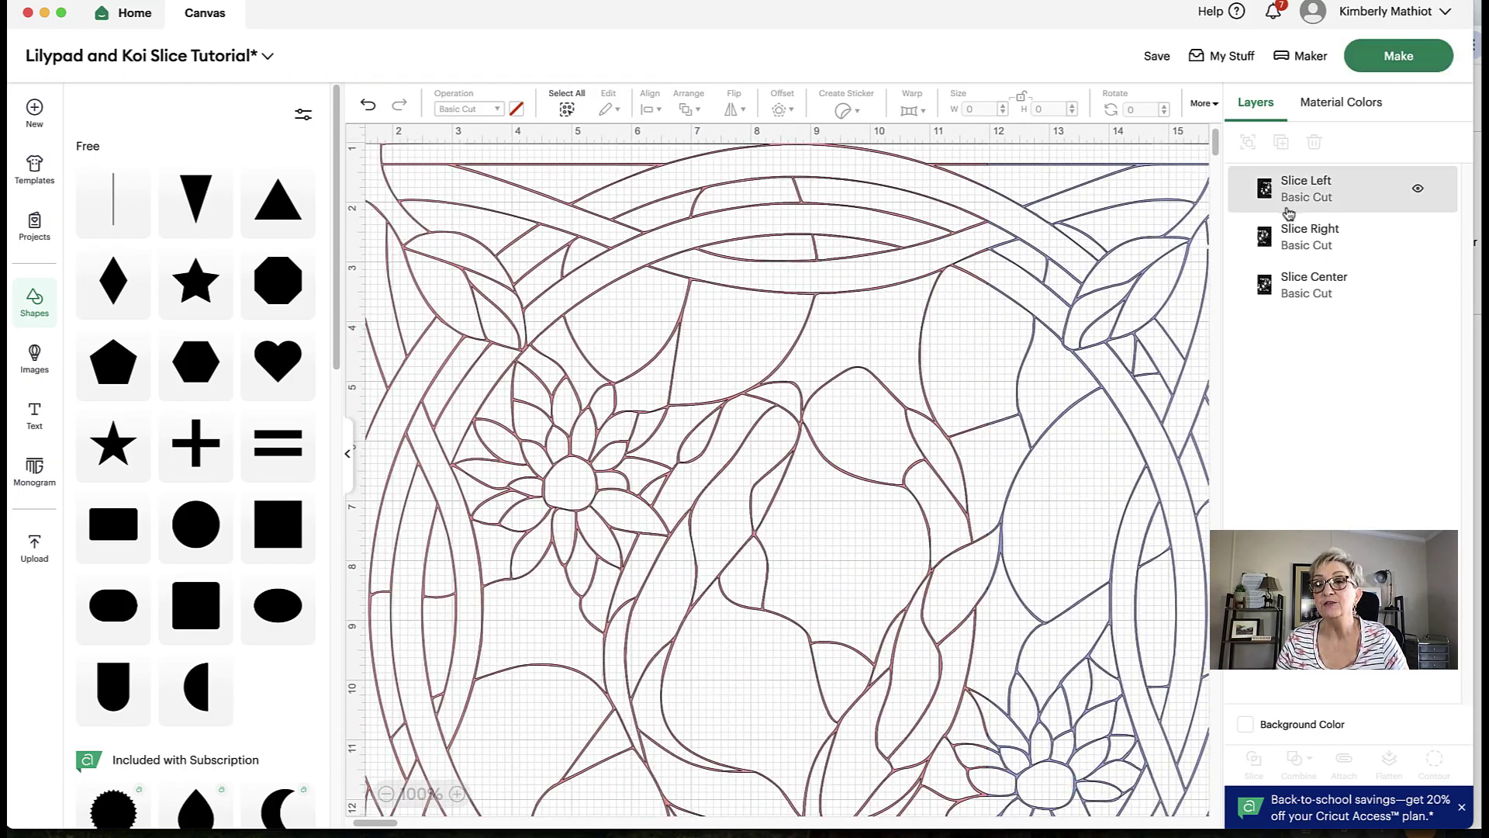
left_click(1314, 242)
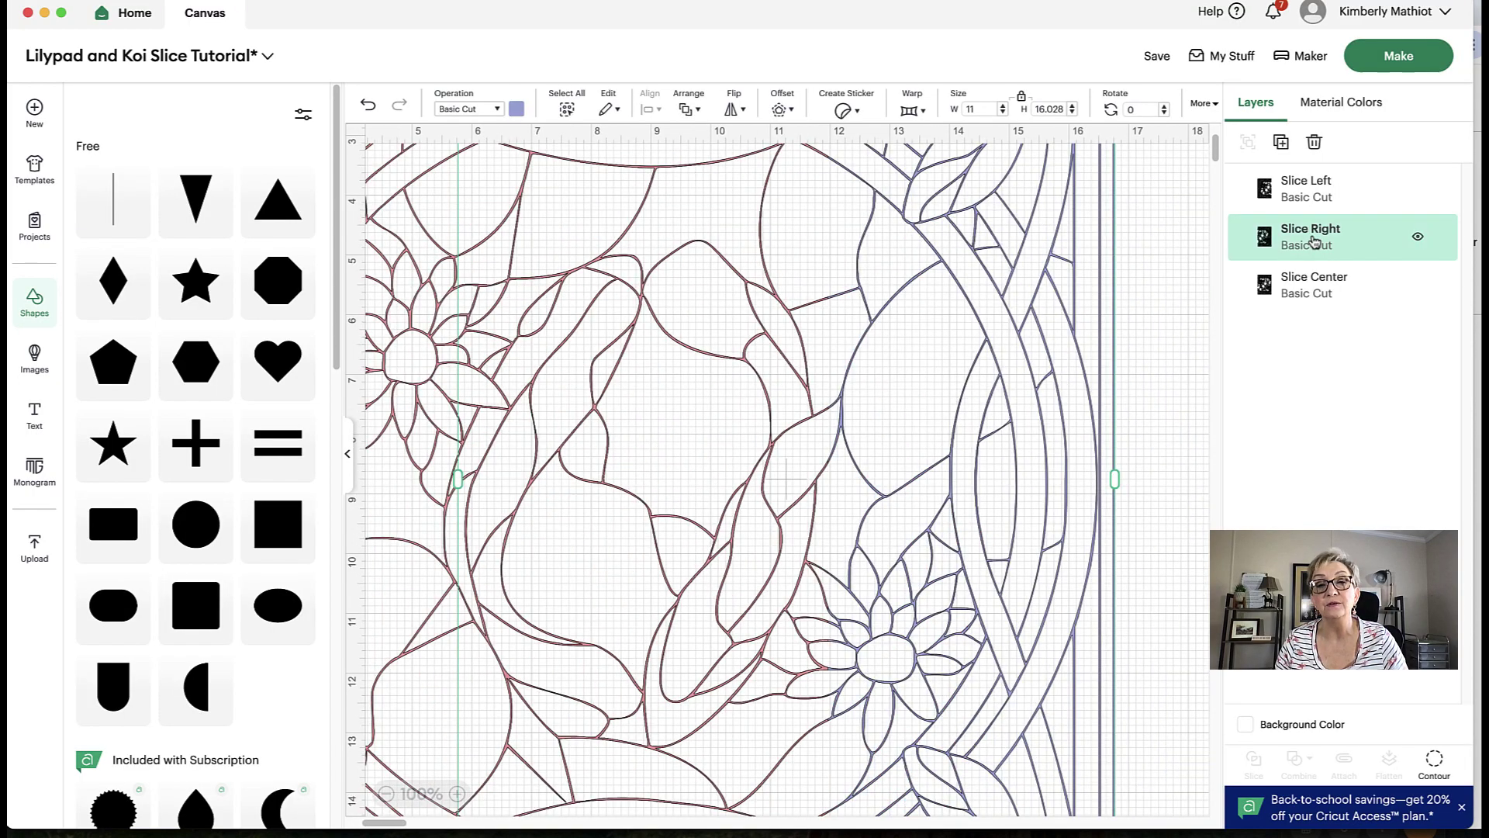
left_click(1307, 203)
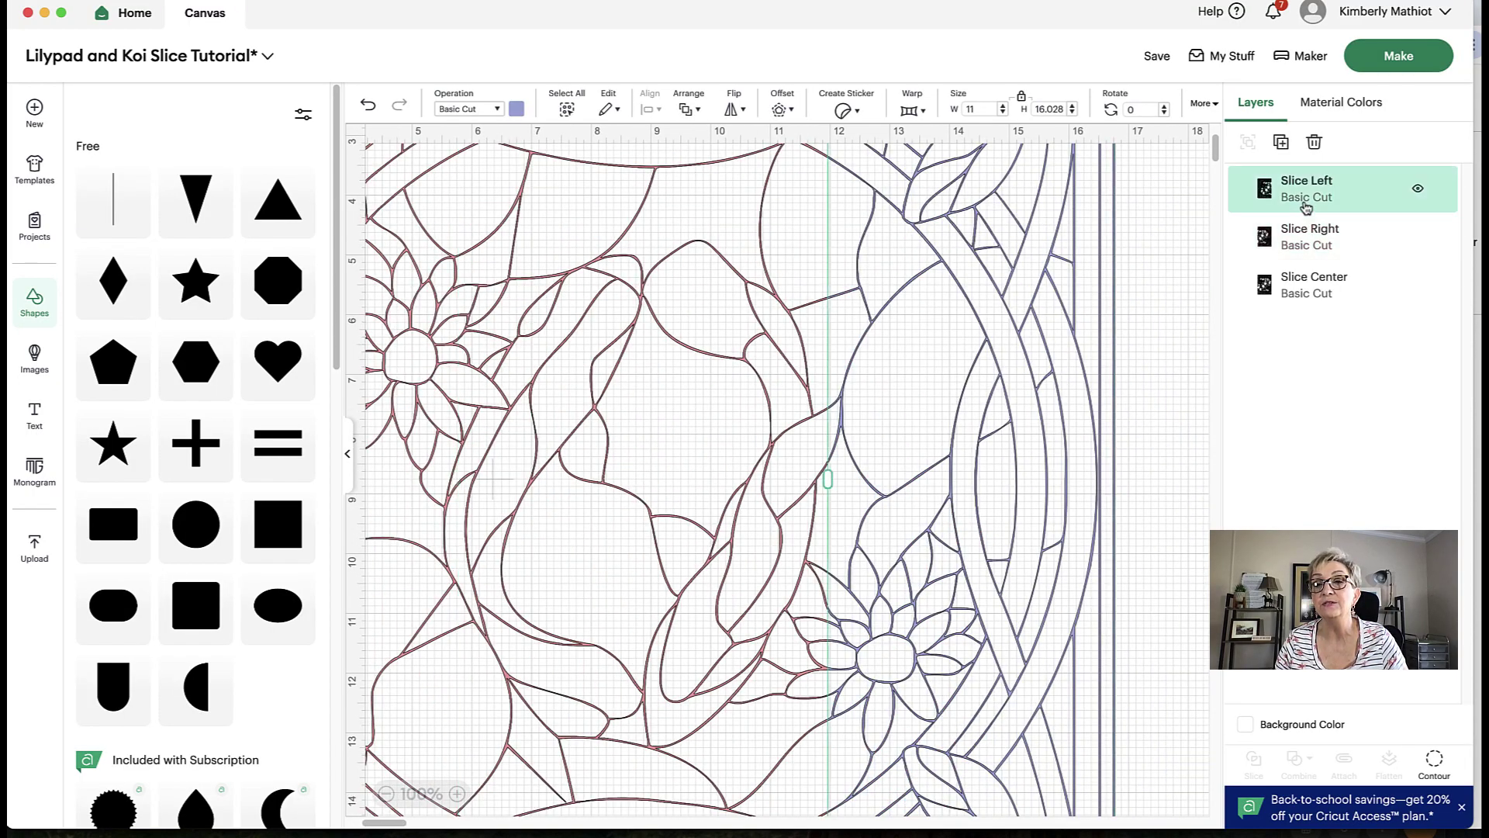
left_click(1310, 299)
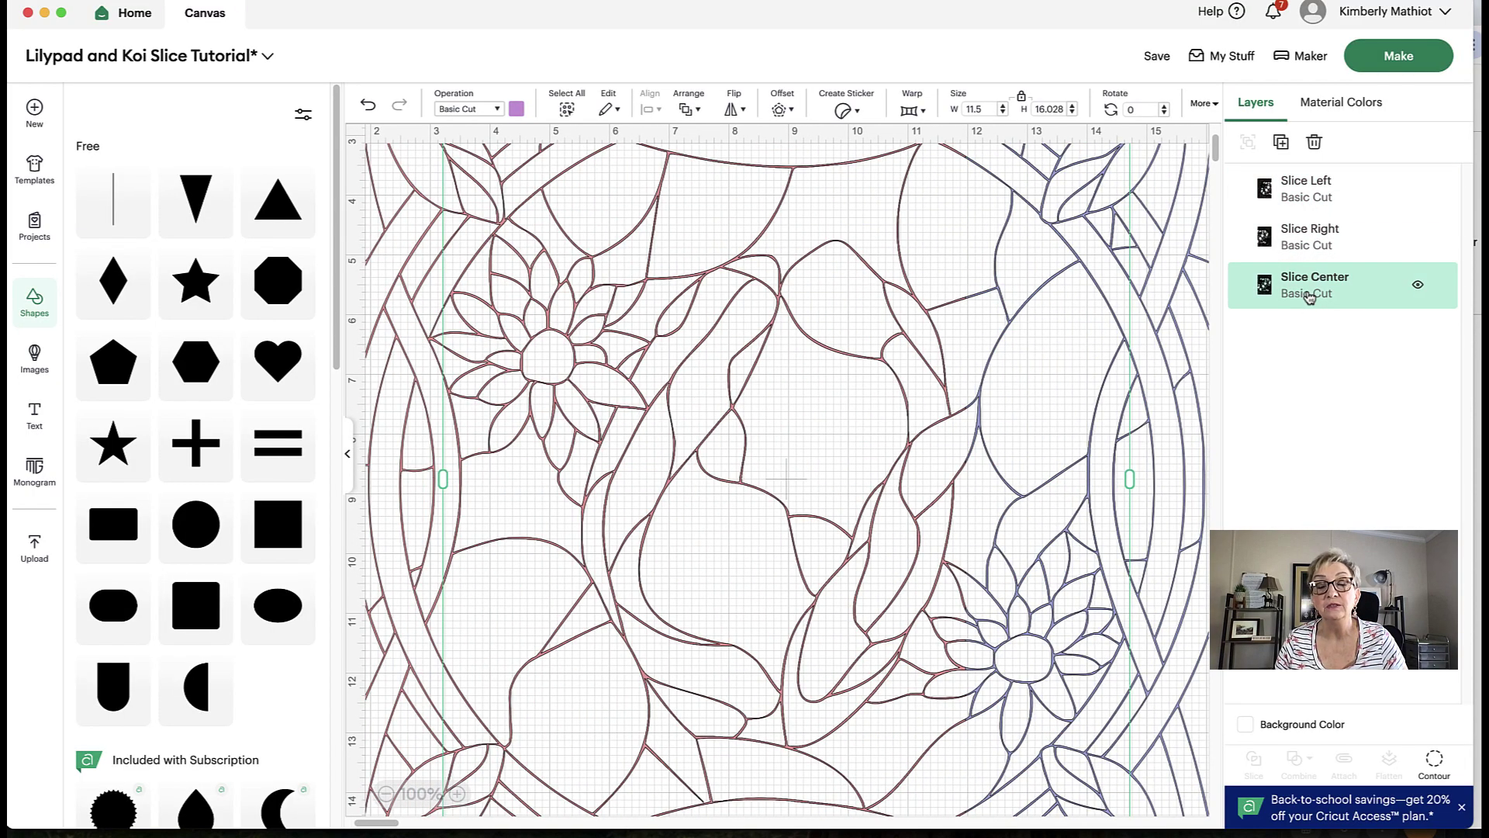
scroll(872, 496, "up", 1)
scroll(871, 497, "up", 5)
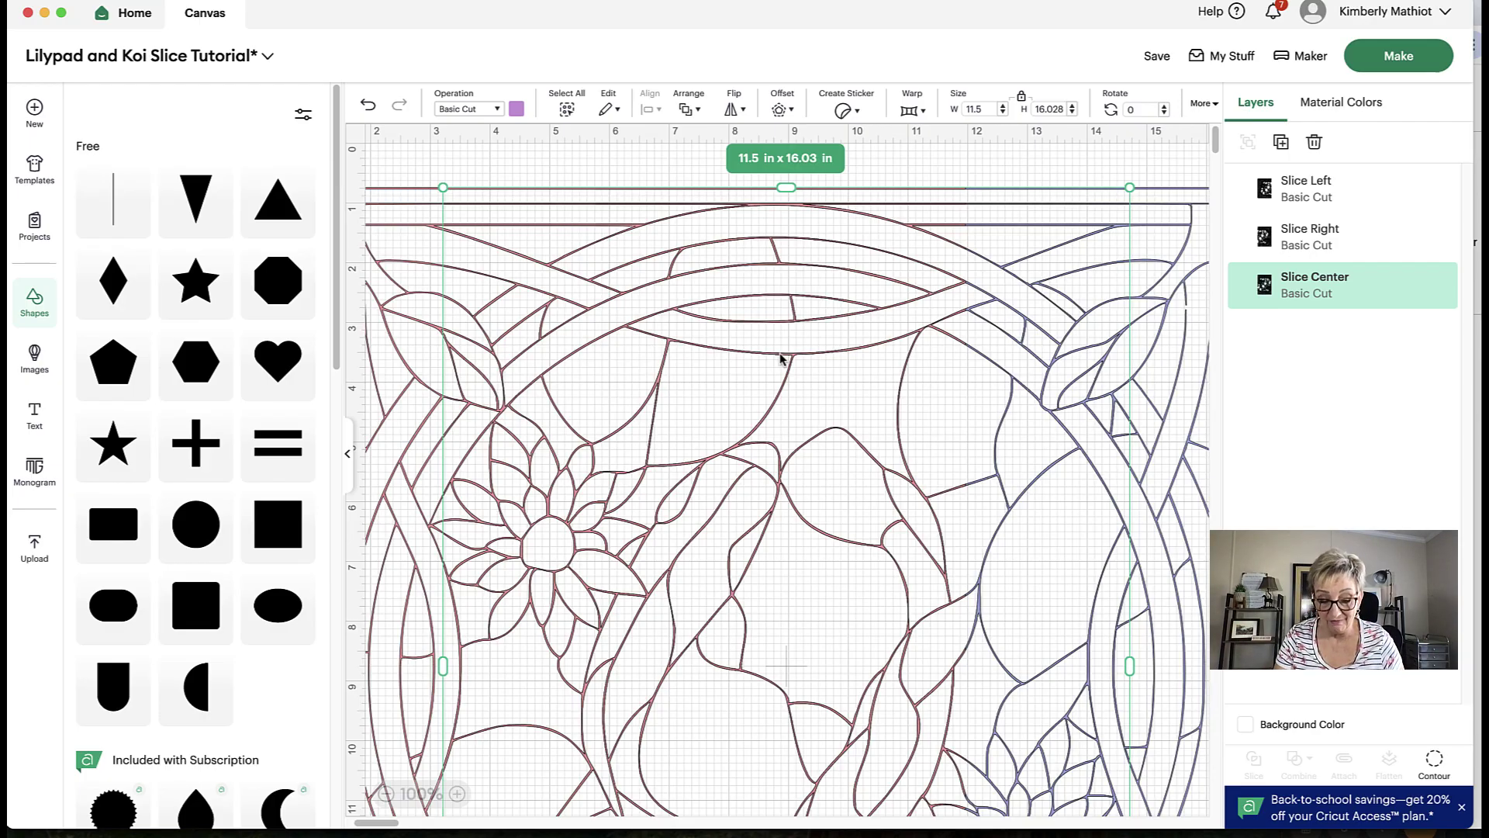
scroll(781, 359, "down", 5)
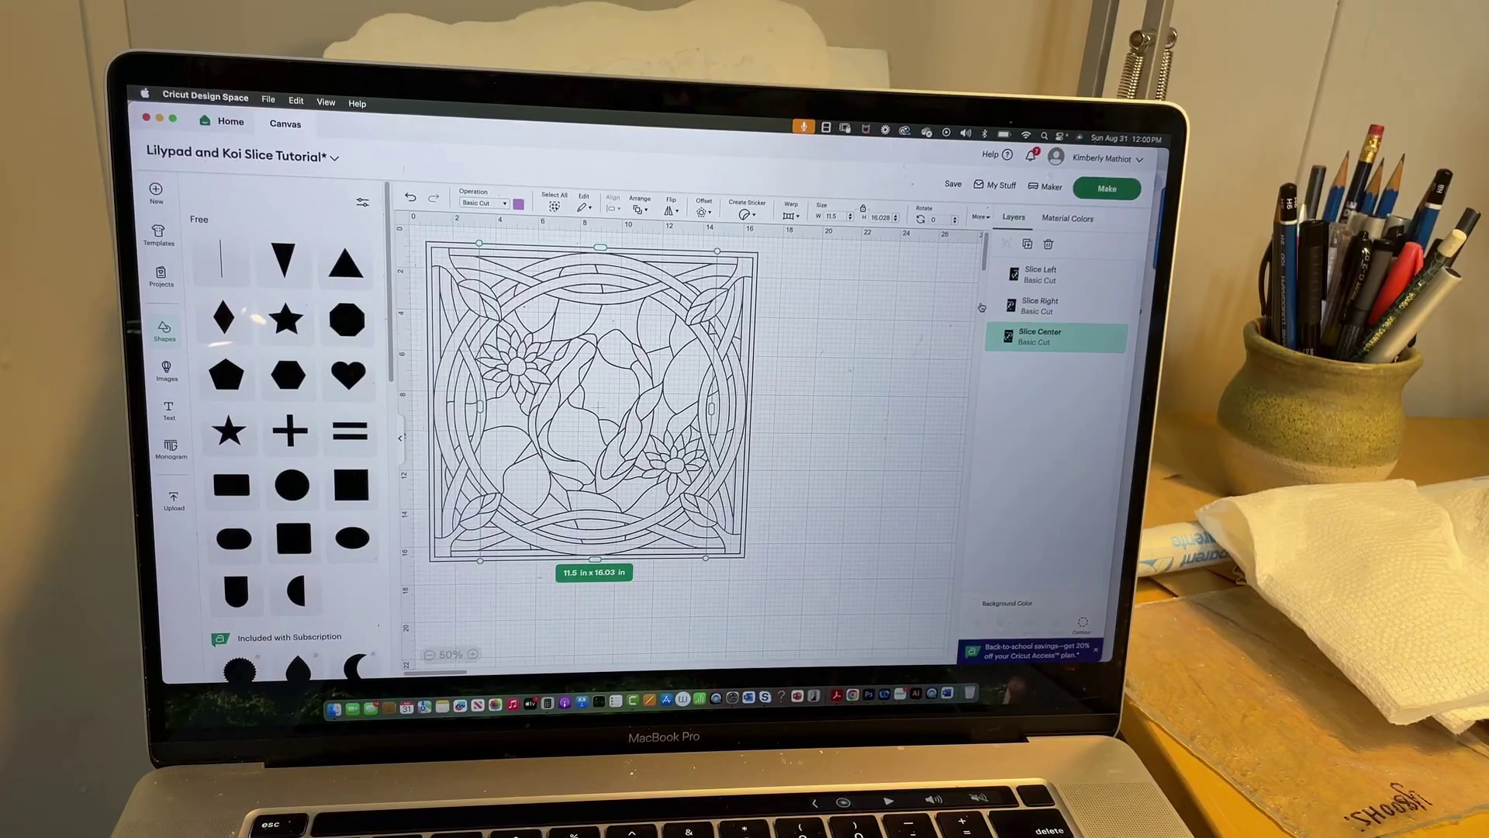
Step: Send the project to cutting preparation, accept the larger mat, and check the pink slice's placement on the first mat
left_click(1102, 189)
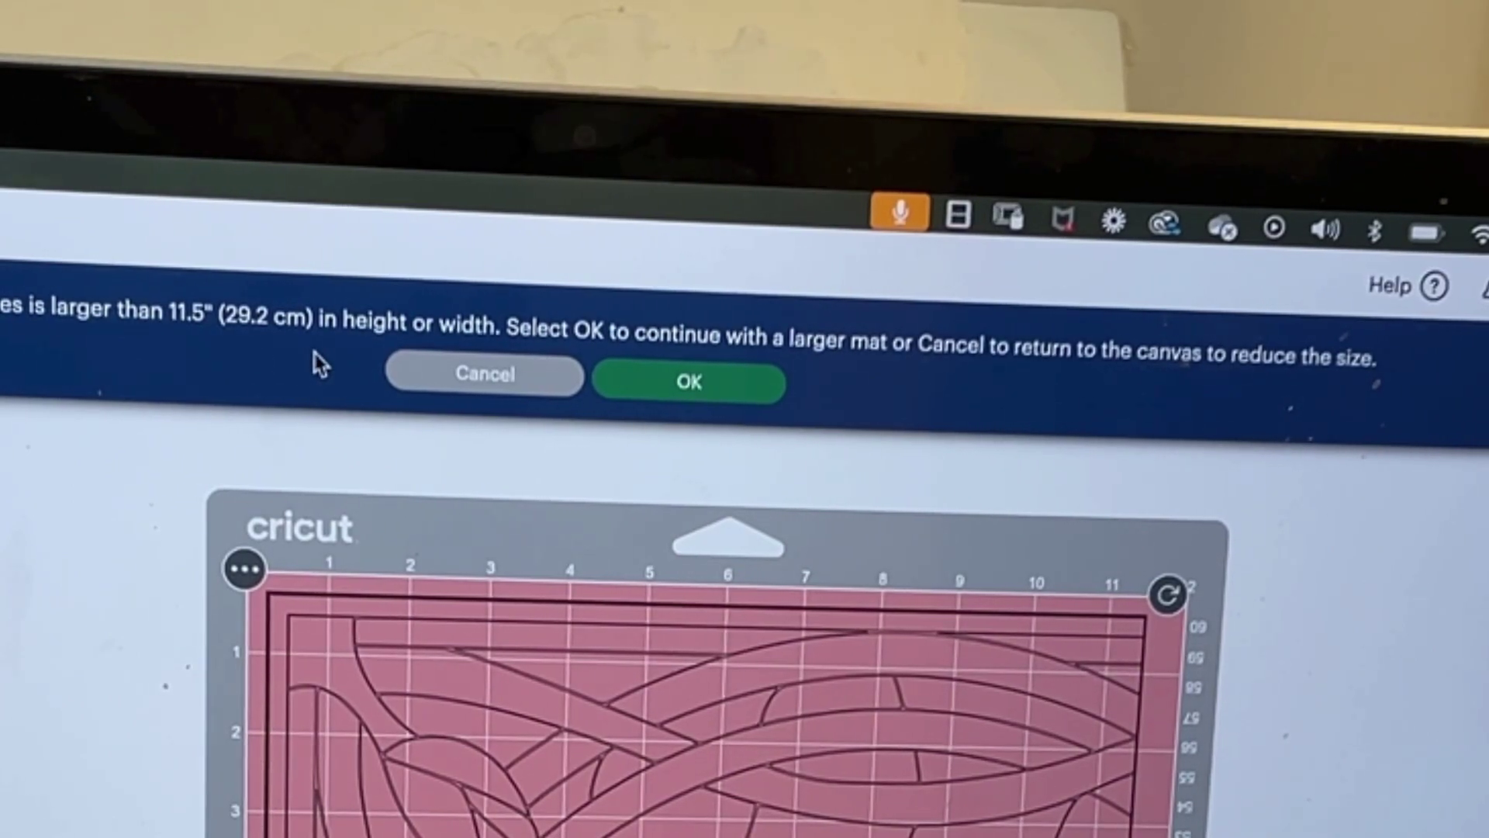
left_click(702, 399)
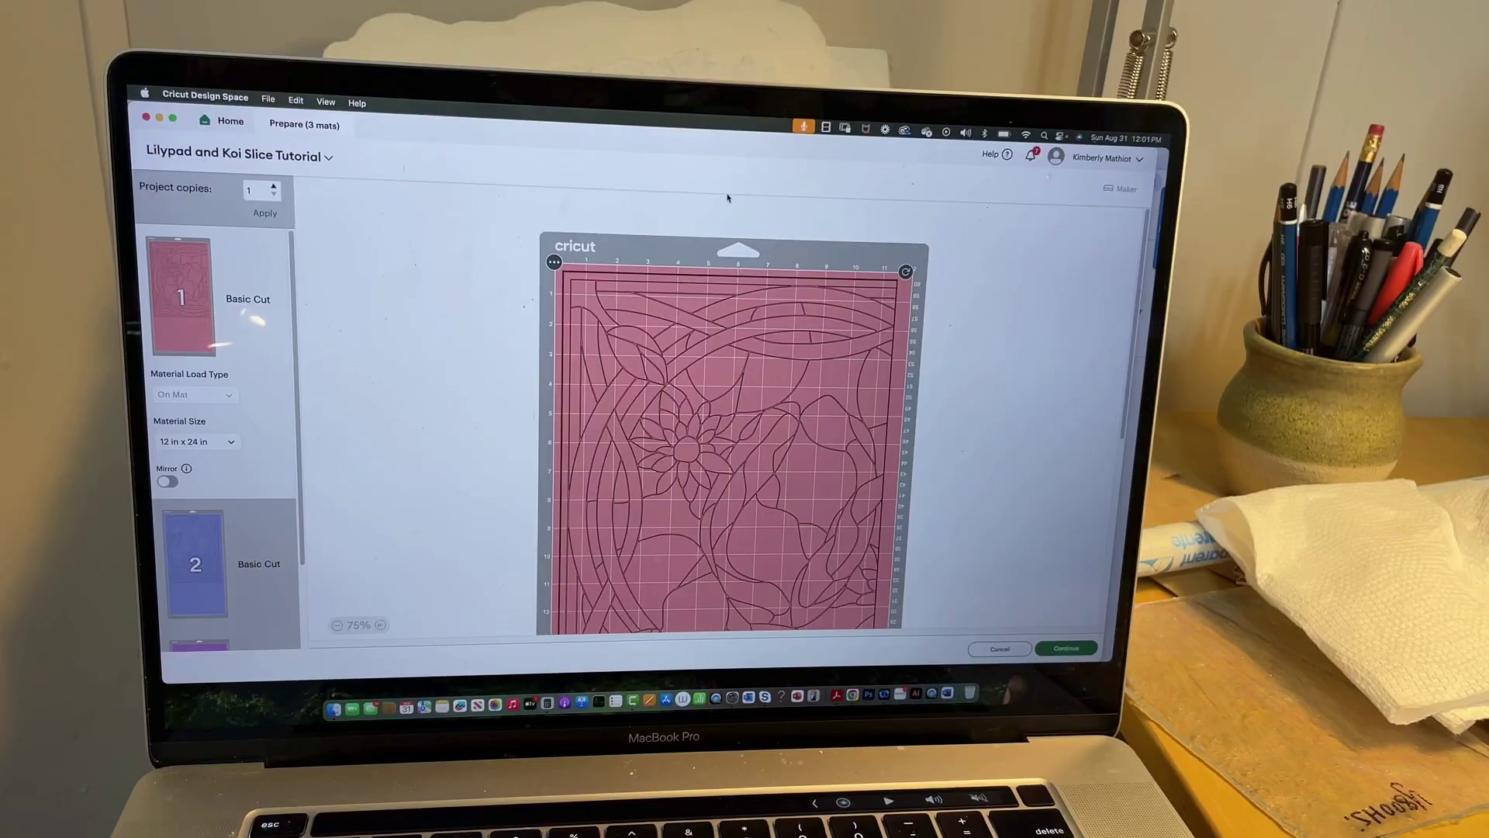
scroll(645, 368, "down", 5)
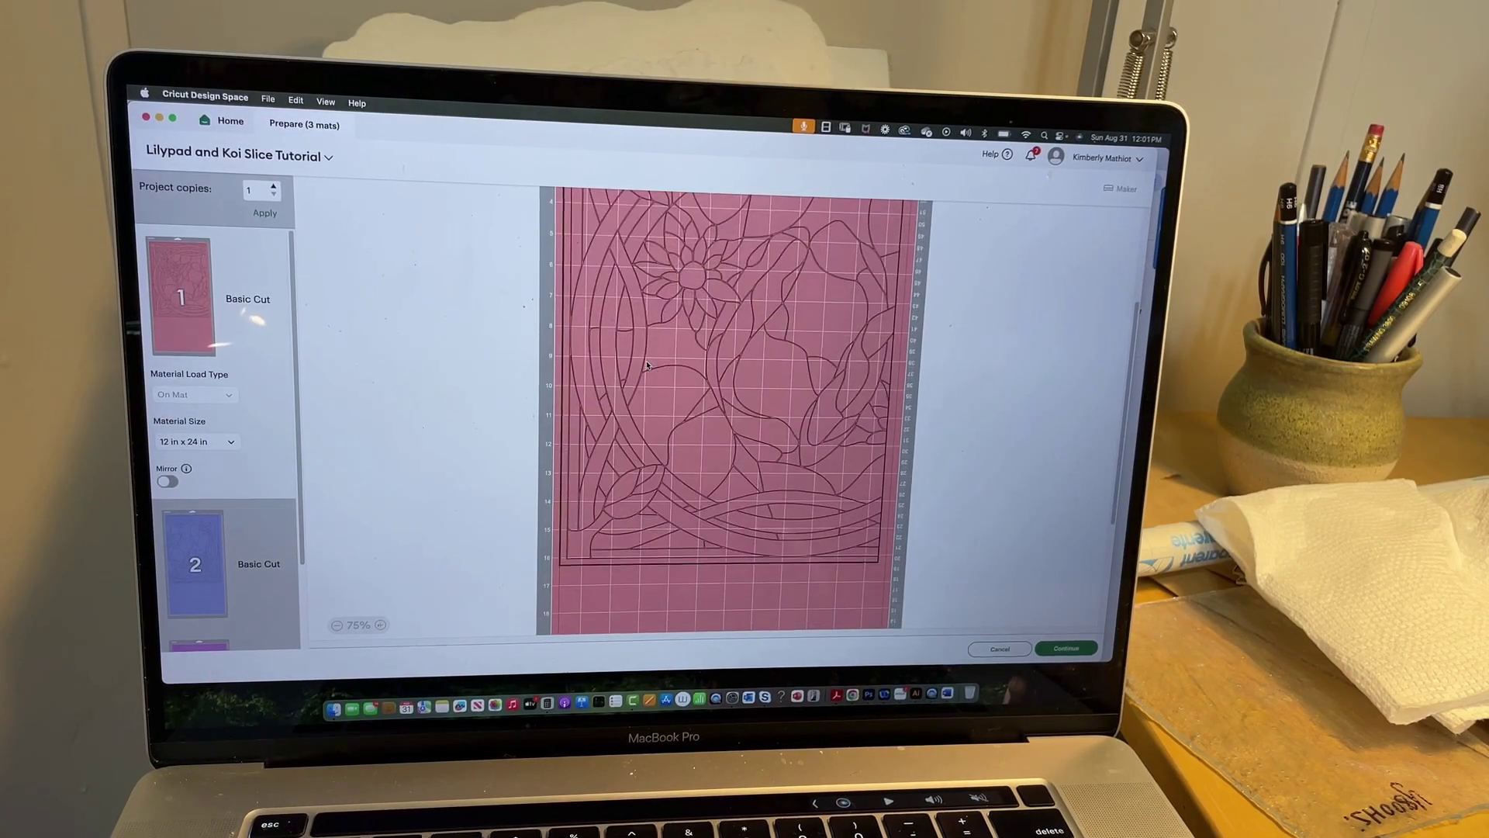
scroll(645, 367, "up", 5)
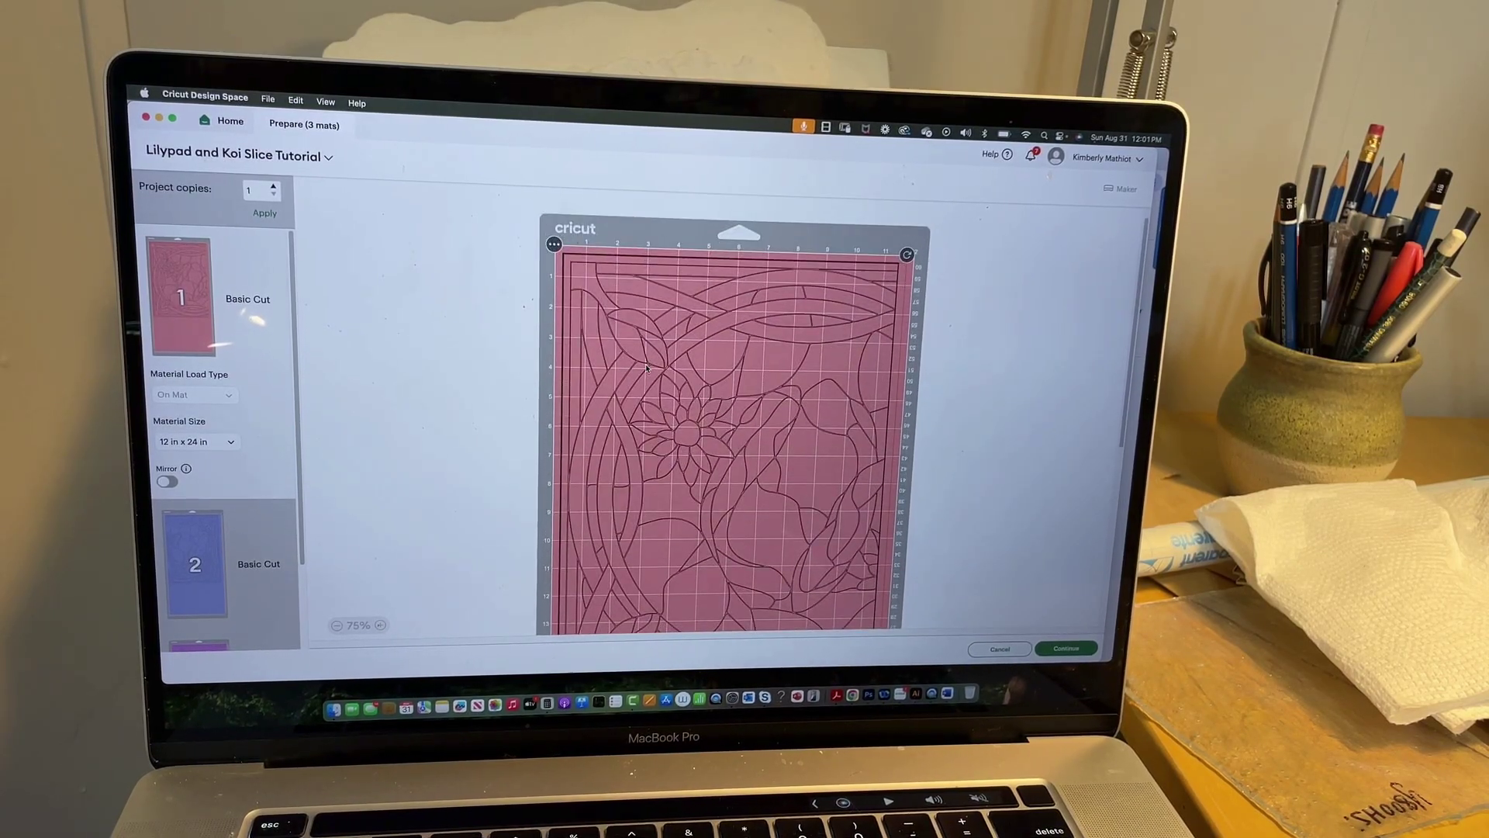
scroll(646, 368, "down", 5)
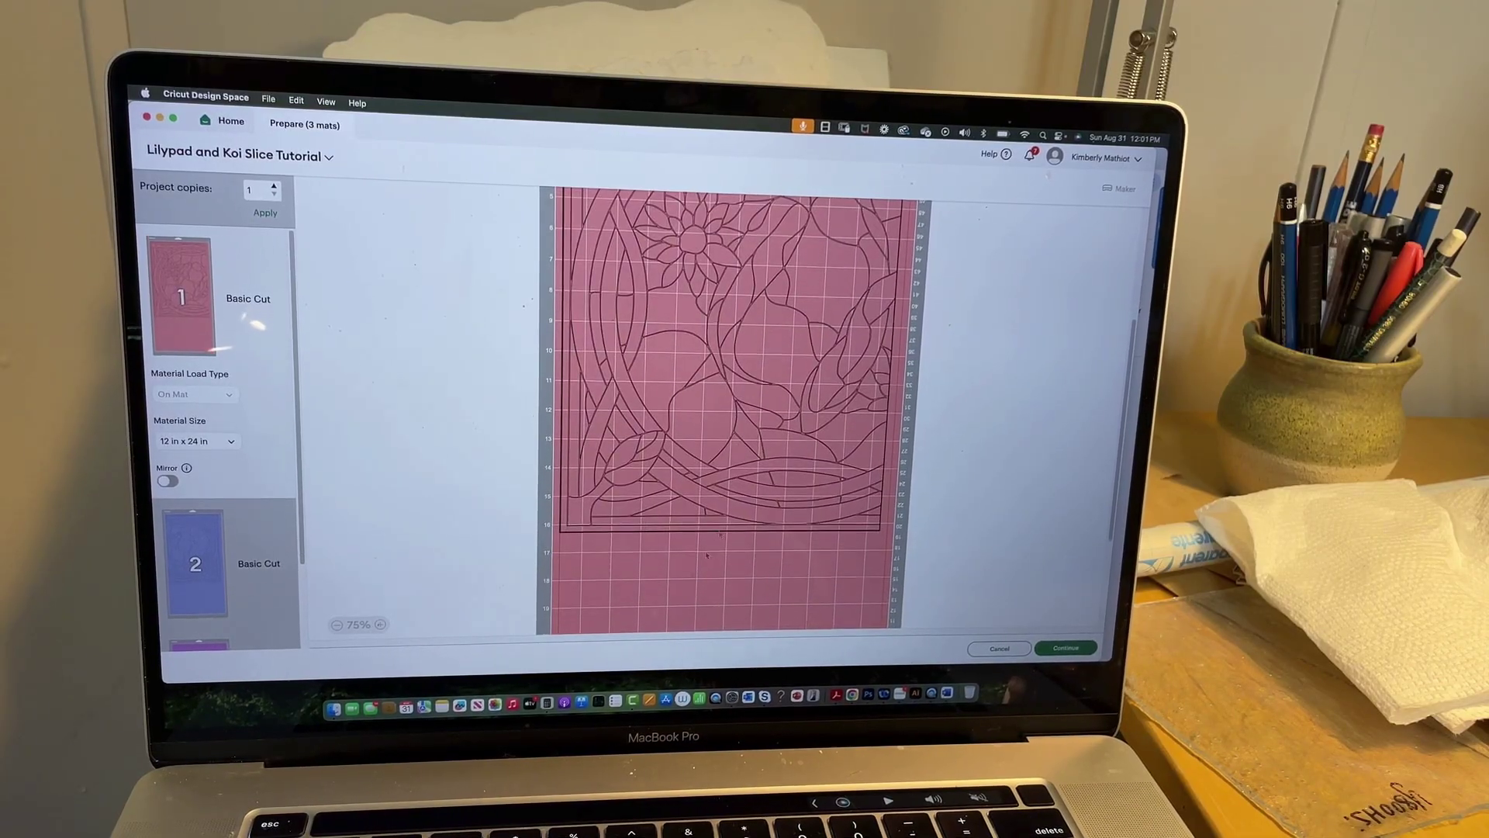
scroll(694, 485, "up", 5)
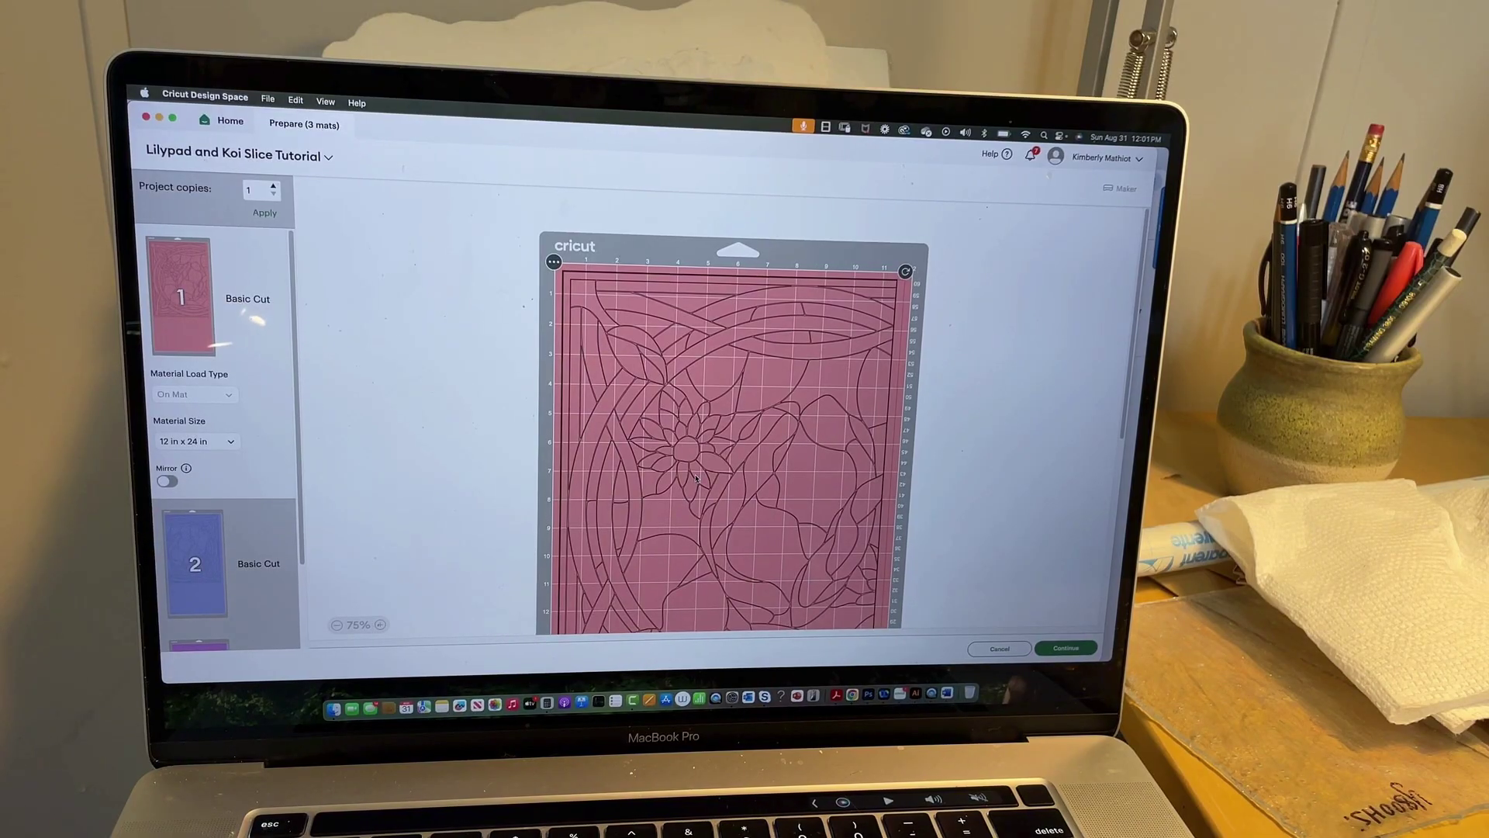
Step: Continue to the cut setup and set the base material to Vinyl
left_click(1065, 648)
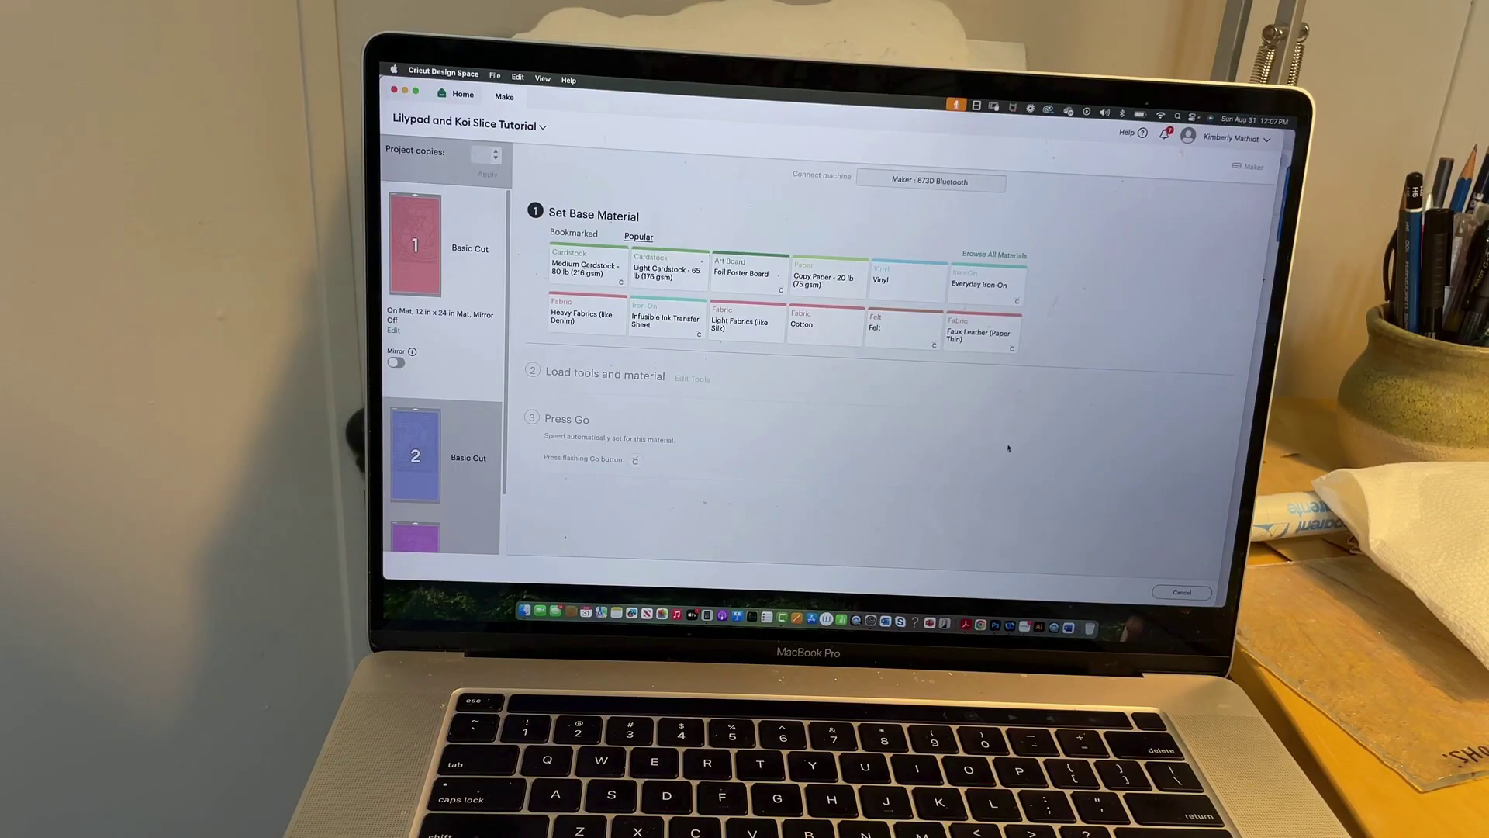
left_click(908, 287)
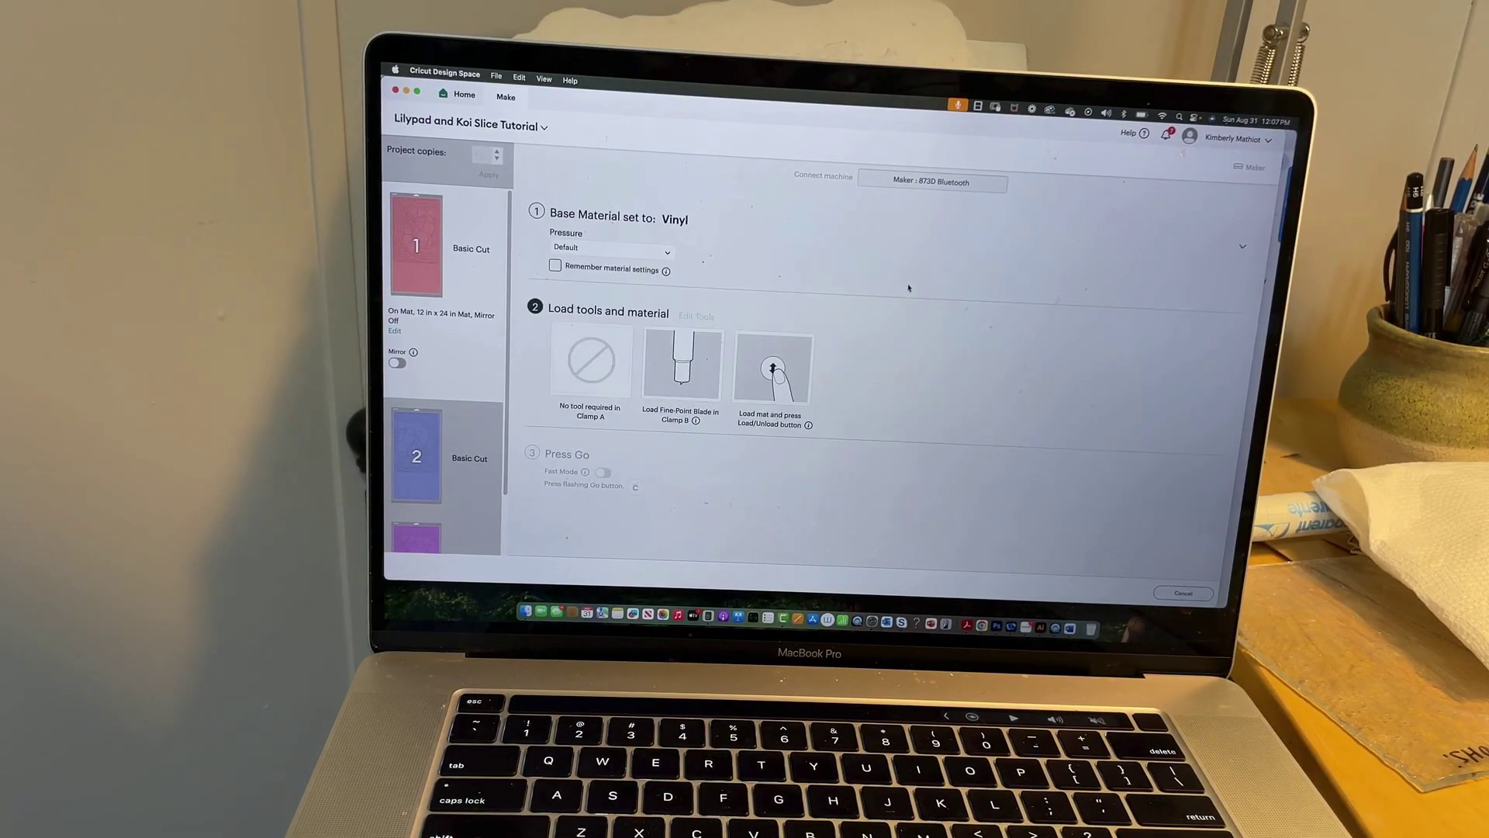